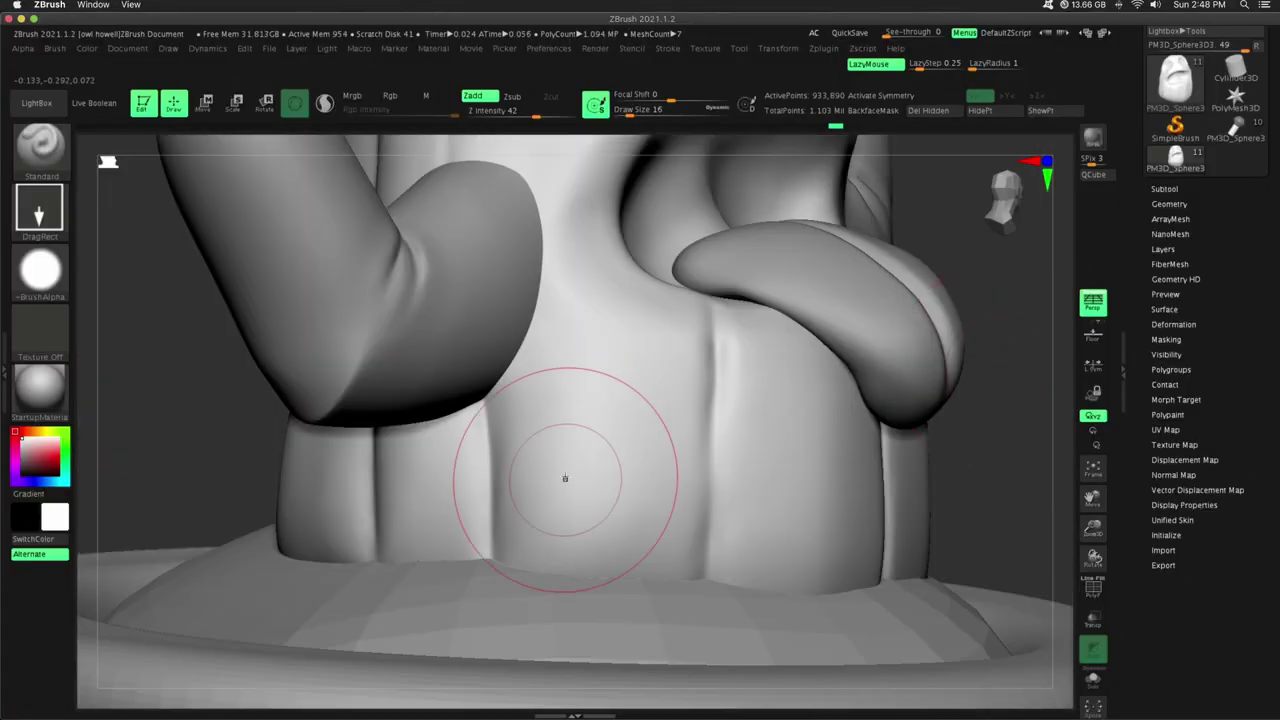
# Stamp round dents of varying size across the cactus body's lower front and side below the mouth.
pyautogui.moveTo(566, 445); pyautogui.dragTo(585, 544)
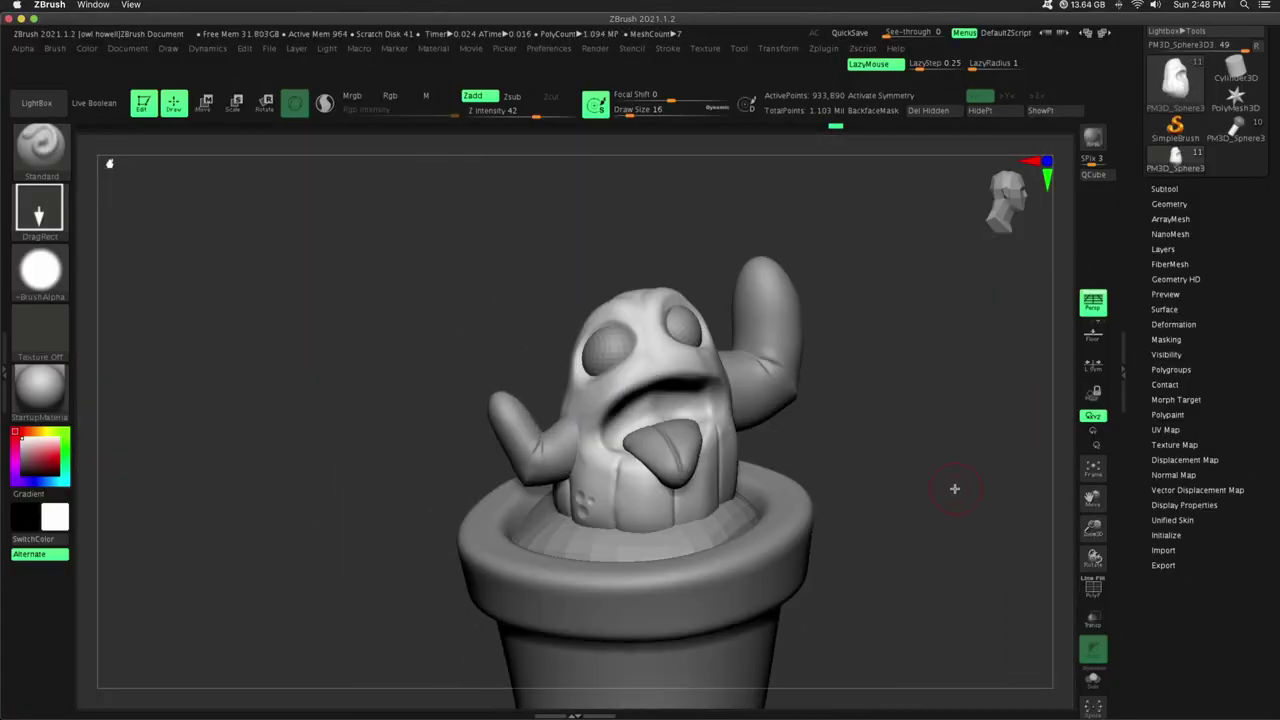
pyautogui.moveTo(1093, 530); pyautogui.dragTo(1078, 516)
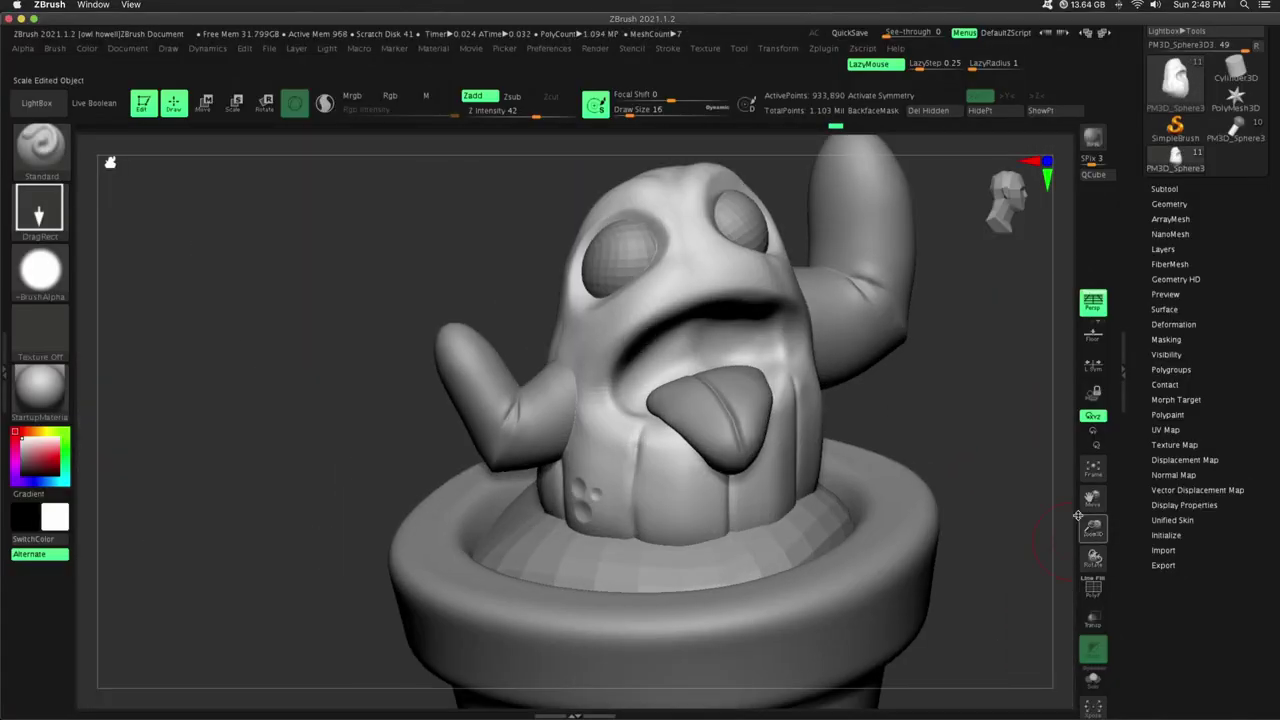
pyautogui.moveTo(952, 445); pyautogui.dragTo(478, 474)
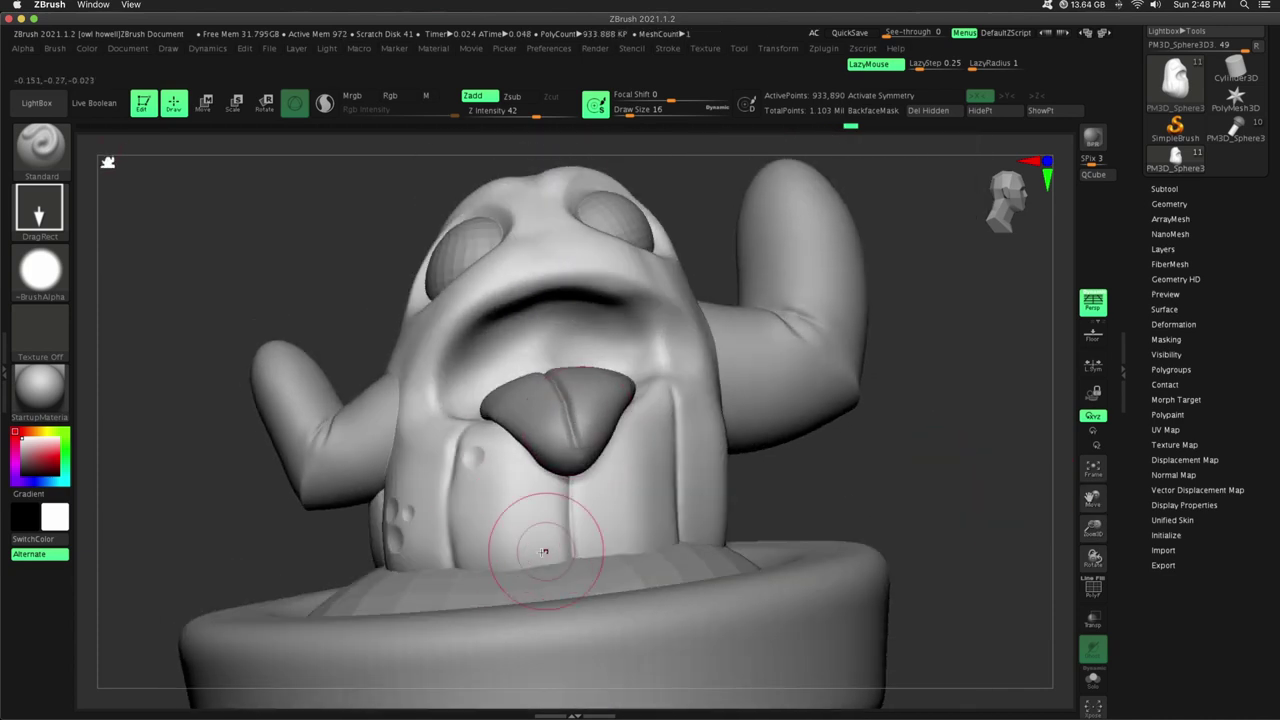
pyautogui.moveTo(662, 535); pyautogui.dragTo(660, 541)
pyautogui.moveTo(952, 480); pyautogui.dragTo(790, 480)
pyautogui.moveTo(614, 500); pyautogui.dragTo(618, 515)
pyautogui.moveTo(1000, 472); pyautogui.dragTo(837, 472)
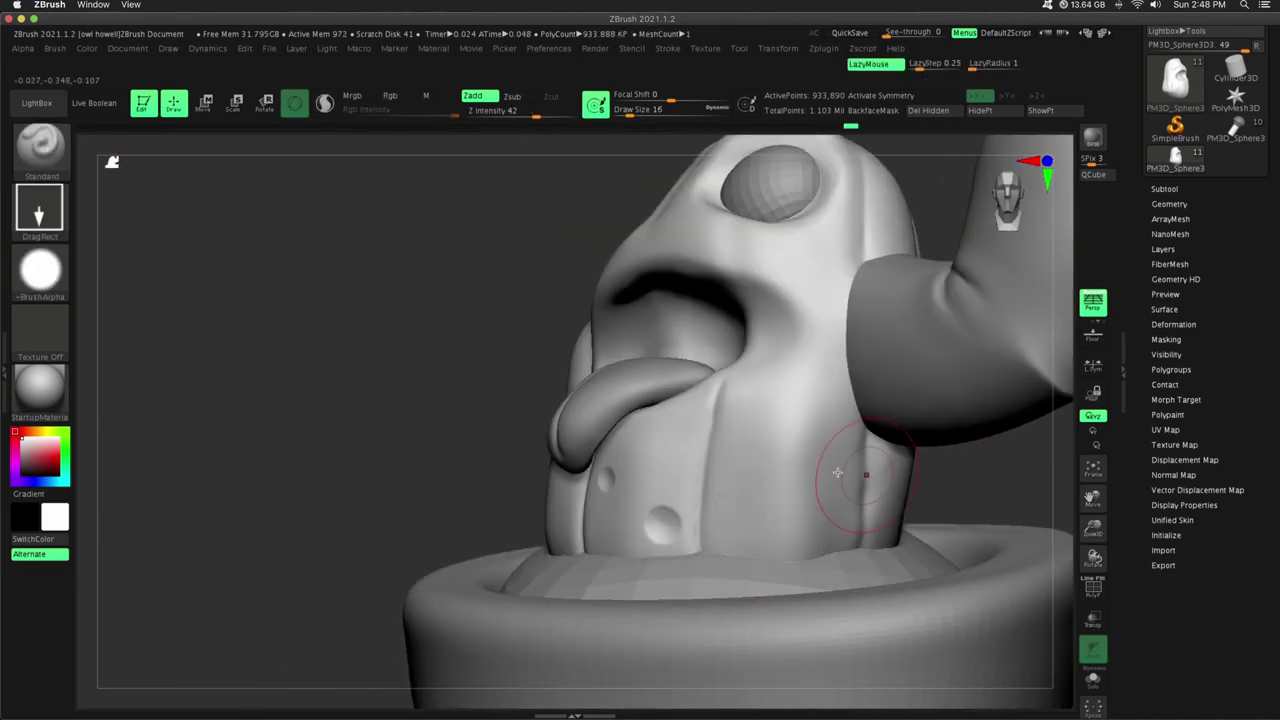
pyautogui.moveTo(755, 422); pyautogui.dragTo(756, 424)
# Stamp round dents of varying size on the back of the body between the ridges, redoing the misplaced one.
pyautogui.moveTo(1093, 498); pyautogui.dragTo(1036, 606)
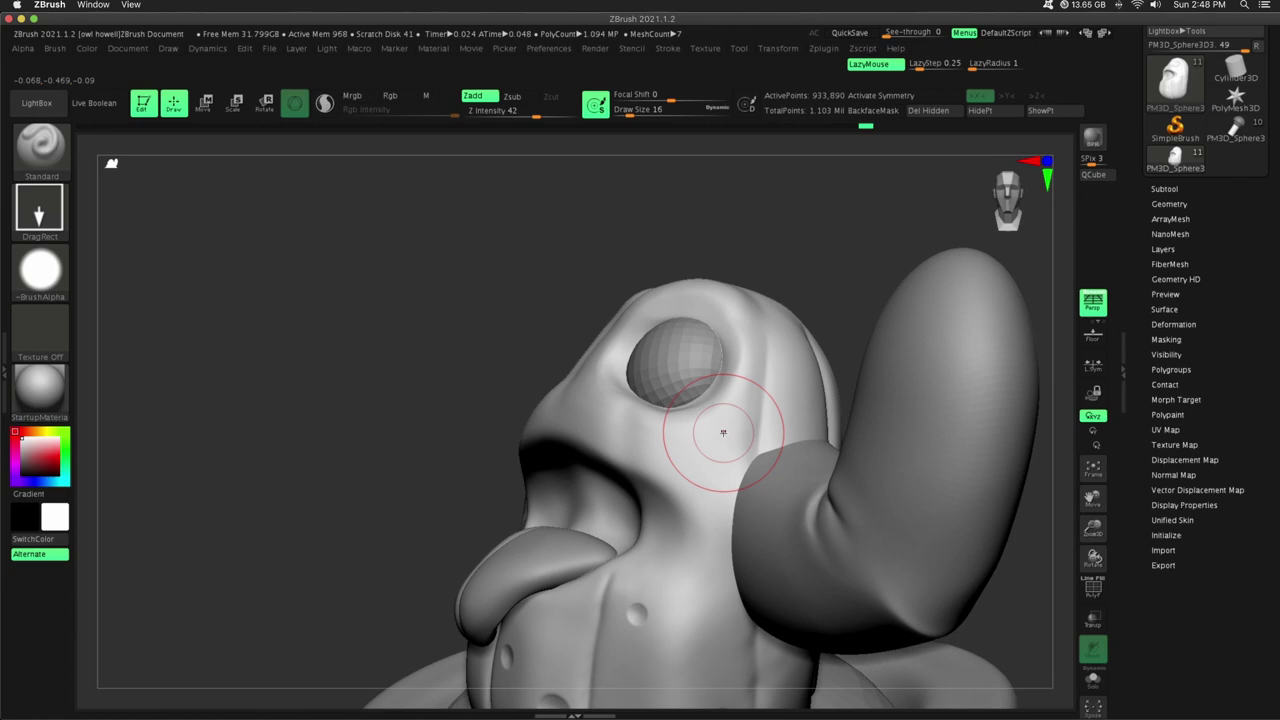
pyautogui.moveTo(850, 215)
pyautogui.mouseDown()
pyautogui.moveTo(700, 330)
pyautogui.moveTo(717, 359)
pyautogui.mouseUp()
pyautogui.moveTo(925, 245); pyautogui.dragTo(1000, 190)
pyautogui.moveTo(1090, 530); pyautogui.dragTo(1070, 455)
pyautogui.moveTo(885, 370); pyautogui.dragTo(1010, 425)
pyautogui.moveTo(582, 450); pyautogui.dragTo(583, 466)
pyautogui.moveTo(520, 274); pyautogui.dragTo(523, 291)
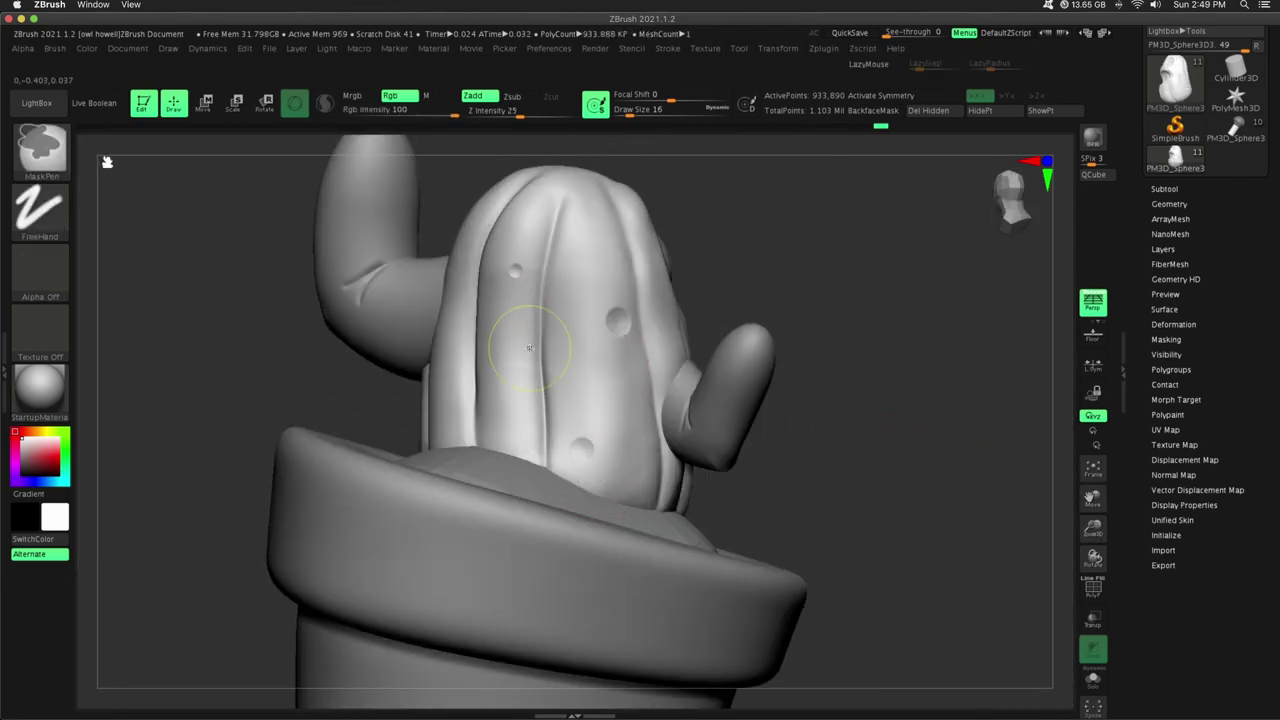
pyautogui.press('super+z')
pyautogui.moveTo(540, 344); pyautogui.dragTo(542, 361)
# Add a round dent to the side of the body beside the eye nearest the smaller arm.
pyautogui.moveTo(795, 425); pyautogui.dragTo(915, 388)
pyautogui.moveTo(640, 250)
pyautogui.mouseDown()
pyautogui.moveTo(752, 257)
pyautogui.moveTo(815, 300)
pyautogui.mouseUp()
pyautogui.moveTo(1093, 498); pyautogui.dragTo(1120, 610)
pyautogui.moveTo(430, 362); pyautogui.dragTo(427, 374)
pyautogui.moveTo(640, 310)
pyautogui.mouseDown()
pyautogui.moveTo(790, 290)
pyautogui.moveTo(720, 317)
pyautogui.moveTo(717, 383)
pyautogui.moveTo(632, 392)
pyautogui.mouseUp()
# Set the stroke to DragDot with draw size 2 and stamp small dents above and below the eye nearest the smaller arm.
pyautogui.click(47, 216)
pyautogui.click(468, 233)
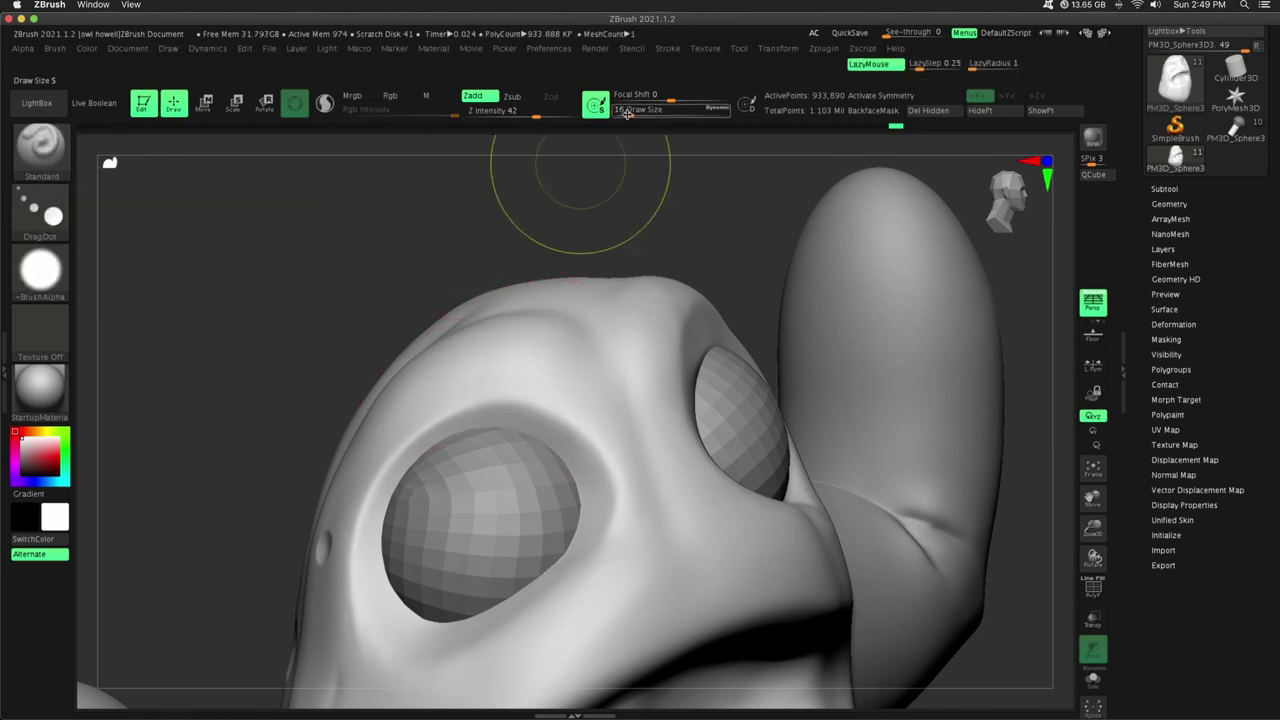
pyautogui.click(621, 112)
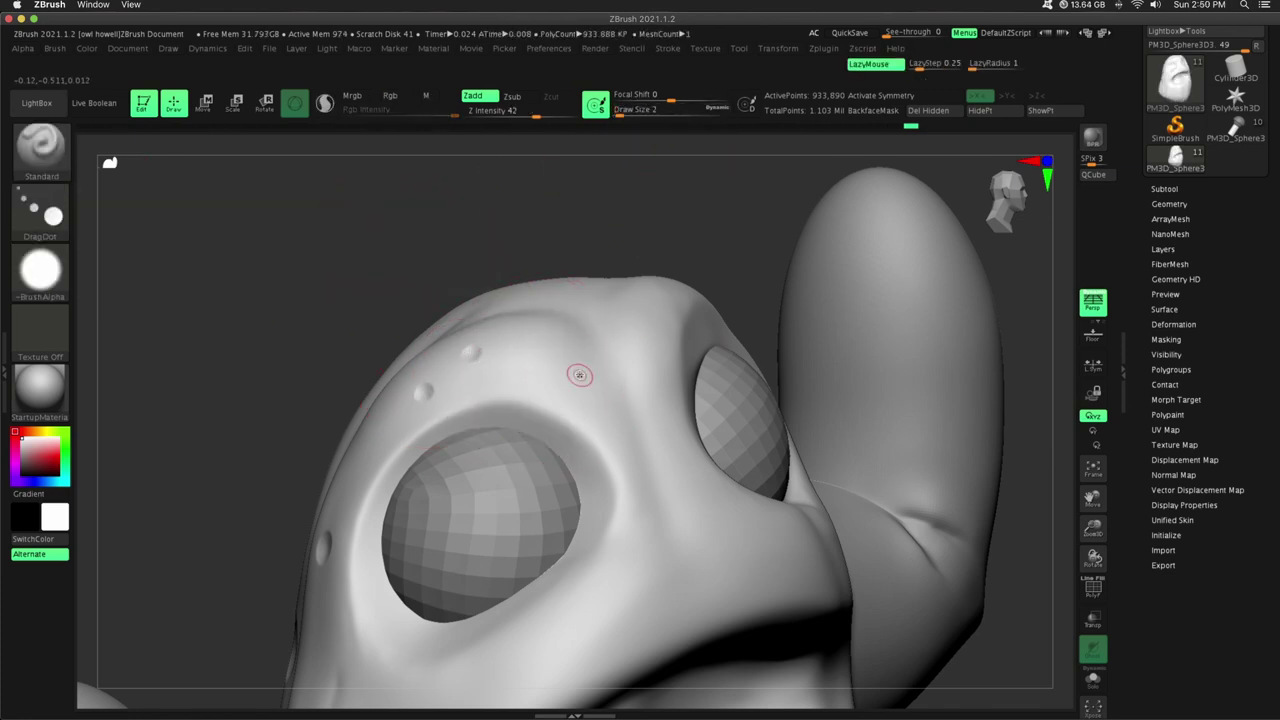
pyautogui.moveTo(985, 585)
pyautogui.keyDown('ctrl'); pyautogui.mouseDown(button='right')
pyautogui.moveTo(983, 517)
pyautogui.moveTo(937, 531)
pyautogui.mouseUp(button='right'); pyautogui.keyUp('ctrl')
pyautogui.click(449, 526)
pyautogui.click(478, 526)
# Stamp small dents beneath the eye nearest the larger arm and one between the eyes.
pyautogui.click(782, 449)
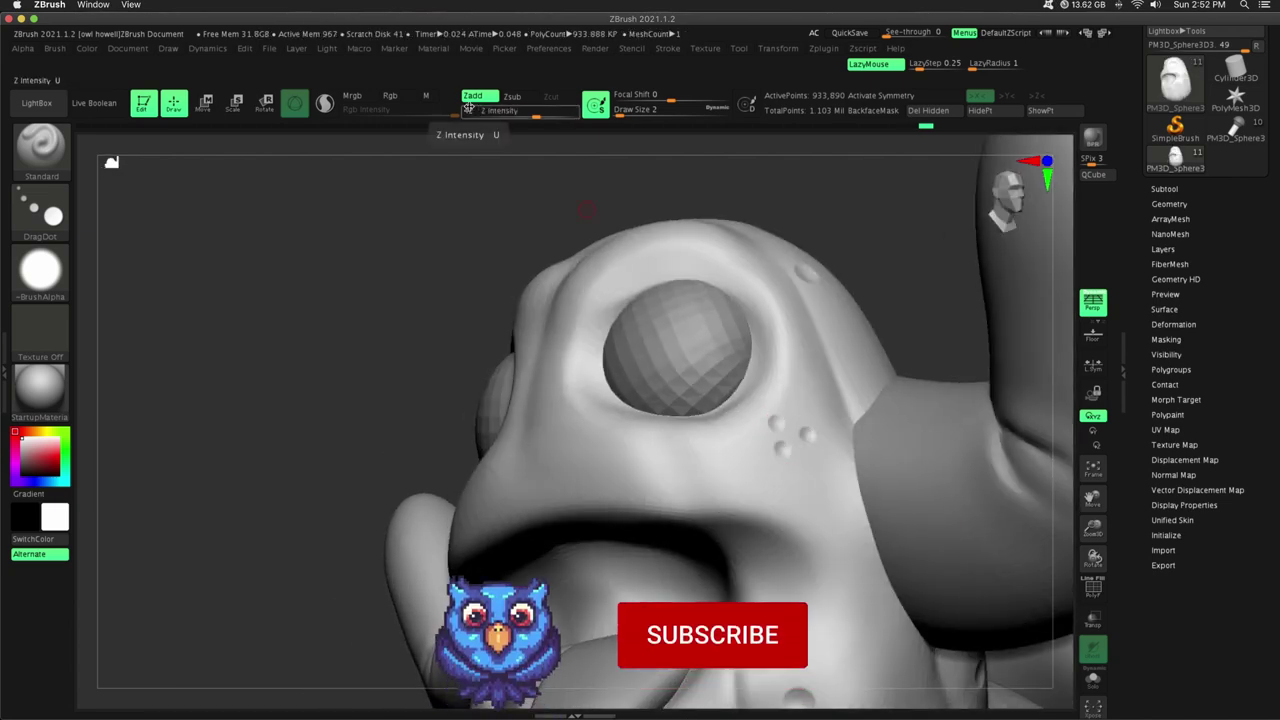
pyautogui.moveTo(330, 345); pyautogui.dragTo(423, 351, button='right')
pyautogui.moveTo(1031, 600)
pyautogui.keyDown('ctrl'); pyautogui.mouseDown(button='right')
pyautogui.moveTo(1031, 537)
pyautogui.moveTo(940, 537)
pyautogui.mouseUp(button='right'); pyautogui.keyUp('ctrl')
pyautogui.click(628, 436)
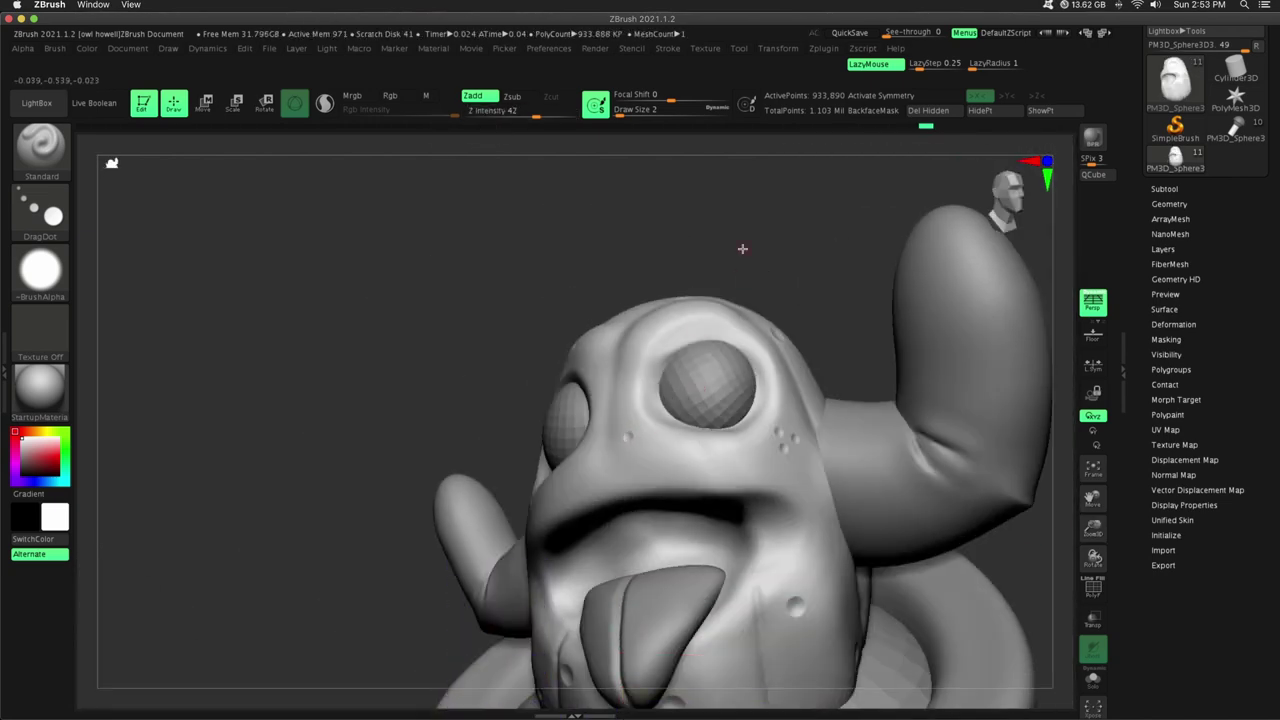
# Select the larger arm, set the stroke back to DragRect, and subdivide the arm to level 4.
pyautogui.moveTo(742, 249); pyautogui.dragTo(851, 323, button='right')
pyautogui.keyDown('ctrl'); pyautogui.moveTo(994, 575); pyautogui.dragTo(930, 512, button='right'); pyautogui.keyUp('ctrl')
pyautogui.keyDown('alt'); pyautogui.click(796, 346); pyautogui.keyUp('alt')
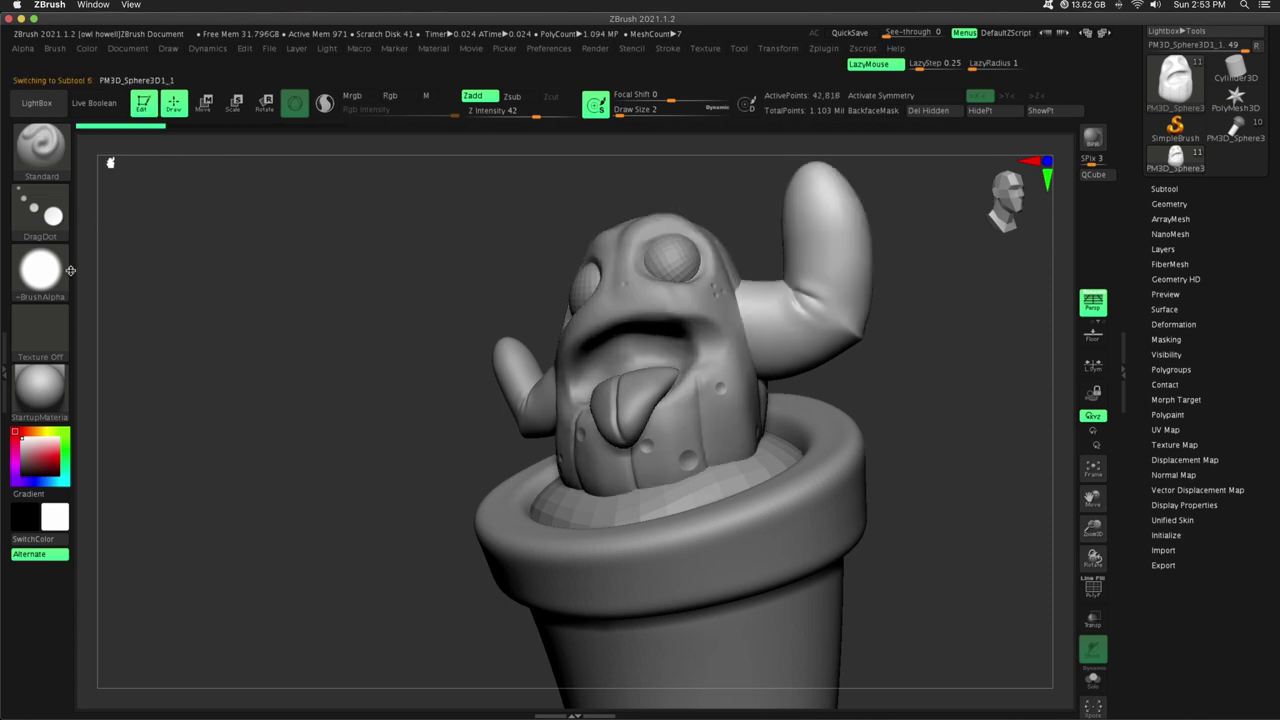
pyautogui.click(40, 212)
pyautogui.click(170, 218)
pyautogui.keyDown('ctrl'); pyautogui.moveTo(300, 480); pyautogui.dragTo(300, 535, button='right'); pyautogui.keyUp('ctrl')
pyautogui.keyDown('alt'); pyautogui.moveTo(780, 315); pyautogui.dragTo(590, 460, button='right'); pyautogui.keyUp('alt')
pyautogui.click(1169, 204)
pyautogui.click(1172, 312)
# Stamp round dents of varying size over the larger arm's forearm, upper arm and elbow.
pyautogui.moveTo(900, 400); pyautogui.dragTo(805, 405, button='right')
pyautogui.moveTo(677, 342); pyautogui.dragTo(693, 354)
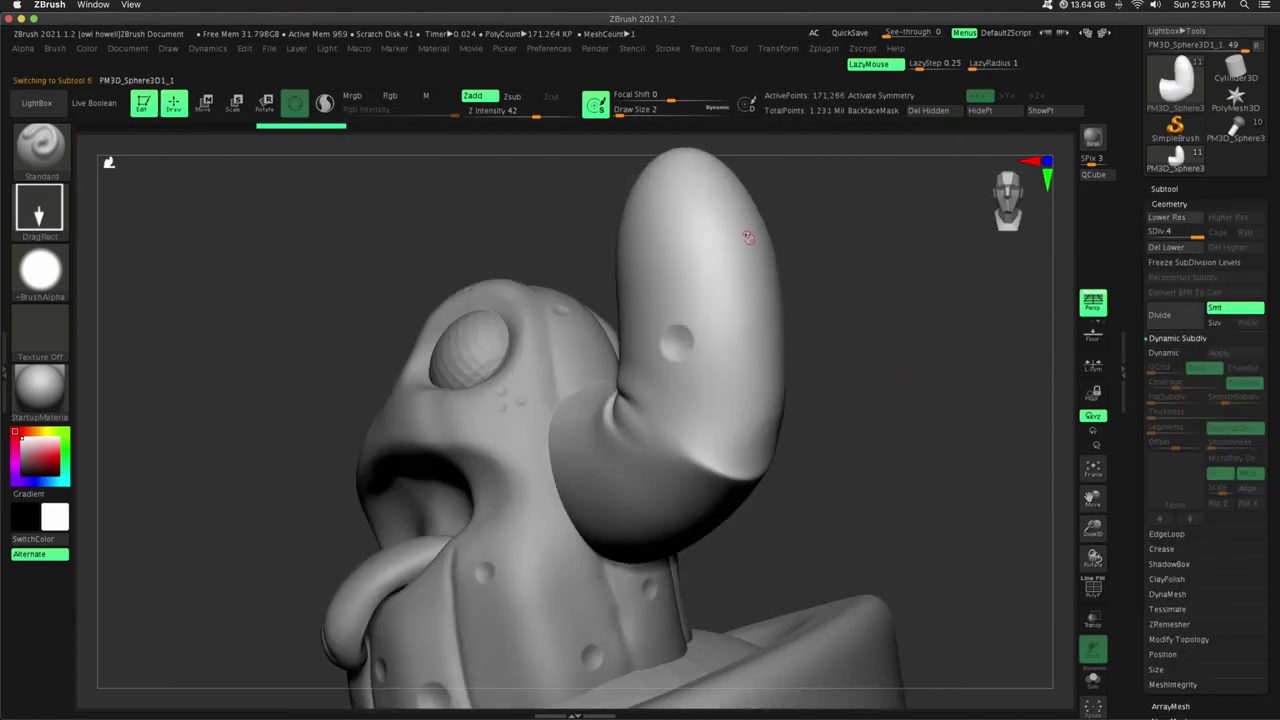
pyautogui.moveTo(748, 237); pyautogui.dragTo(861, 231)
pyautogui.moveTo(637, 317); pyautogui.dragTo(584, 522)
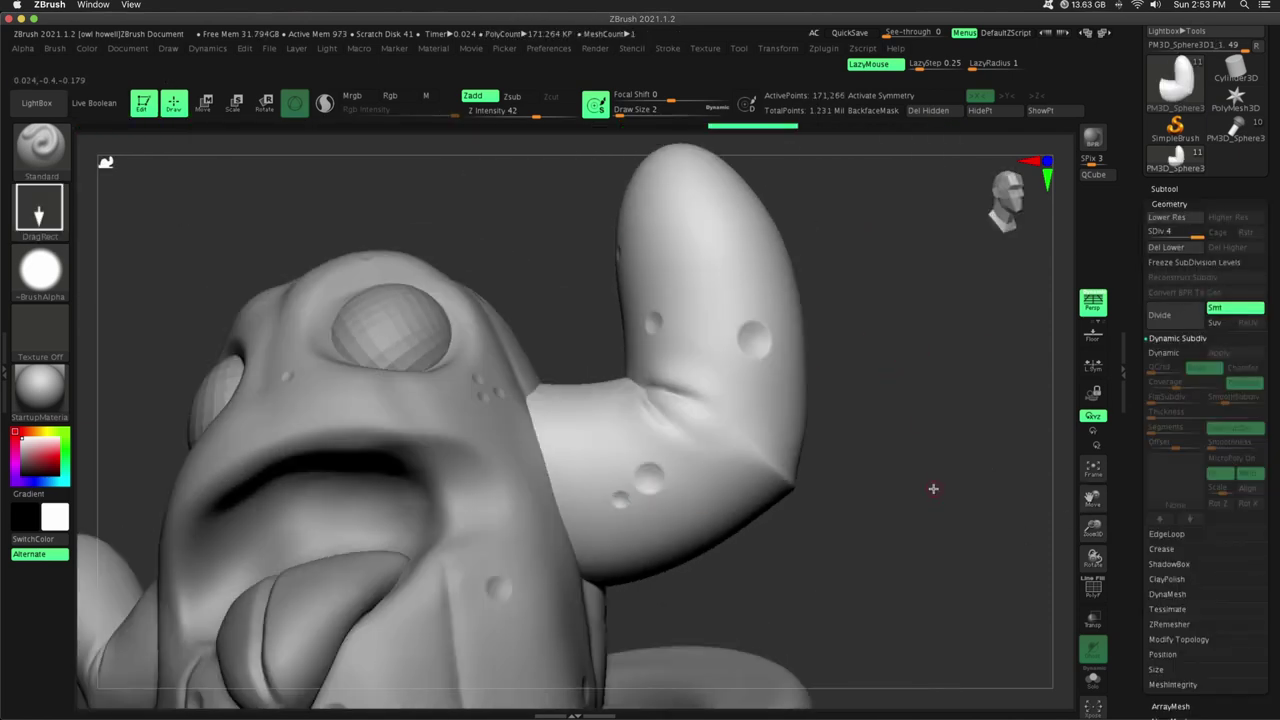
pyautogui.moveTo(933, 489); pyautogui.dragTo(985, 480)
pyautogui.moveTo(1040, 470)
pyautogui.keyDown('alt'); pyautogui.mouseDown()
pyautogui.moveTo(1049, 383)
pyautogui.moveTo(1030, 440)
pyautogui.mouseUp(); pyautogui.keyUp('alt')
pyautogui.moveTo(1030, 400)
pyautogui.mouseDown()
pyautogui.moveTo(854, 329)
pyautogui.moveTo(825, 290)
pyautogui.mouseUp()
pyautogui.moveTo(642, 482); pyautogui.dragTo(653, 468)
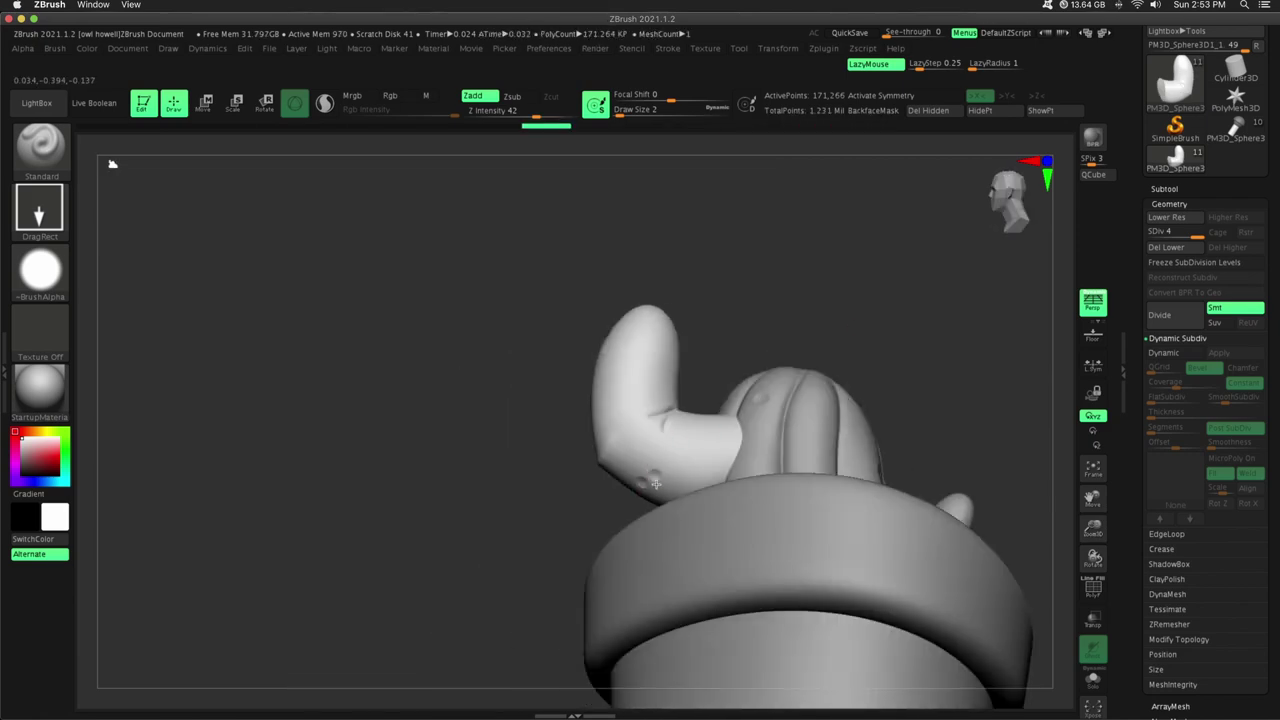
# Select the smaller arm and stamp round dents around it.
pyautogui.moveTo(748, 312); pyautogui.dragTo(945, 395)
pyautogui.keyDown('alt'); pyautogui.click(500, 535); pyautogui.keyUp('alt')
pyautogui.keyDown('alt'); pyautogui.moveTo(340, 410); pyautogui.dragTo(446, 488); pyautogui.keyUp('alt')
pyautogui.moveTo(508, 402)
pyautogui.mouseDown()
pyautogui.moveTo(450, 415)
pyautogui.moveTo(690, 405)
pyautogui.mouseUp()
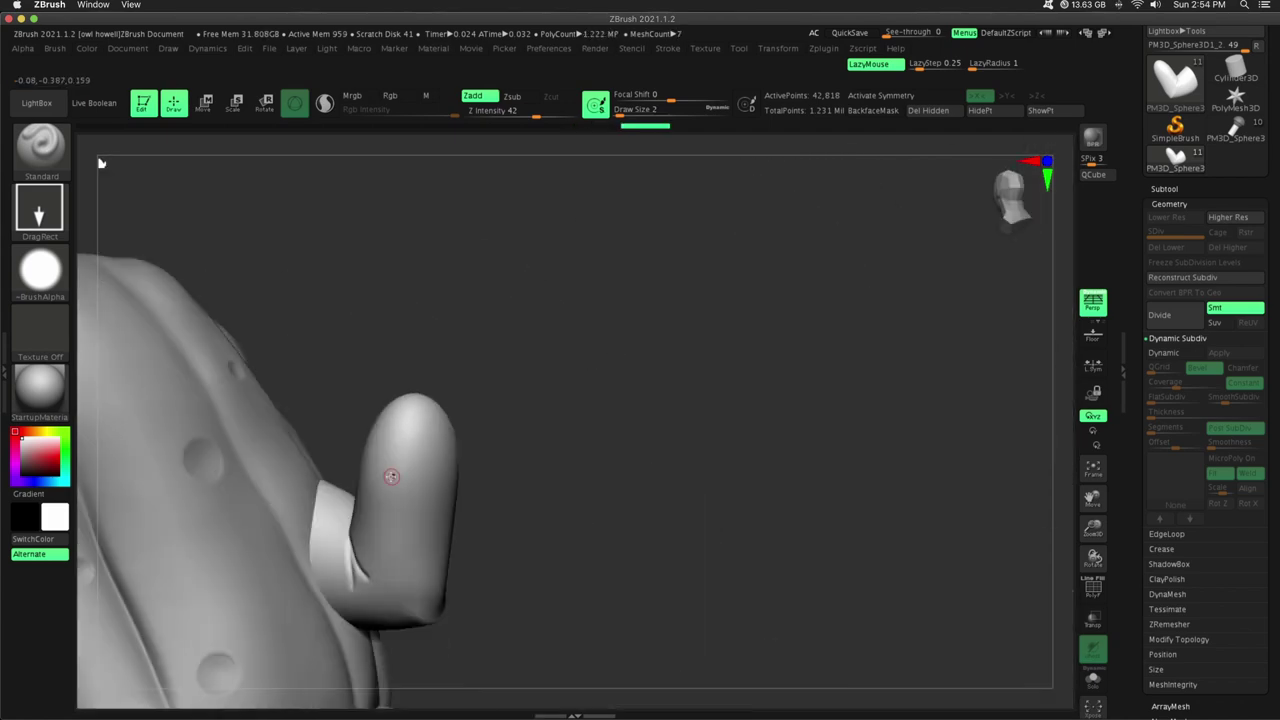
pyautogui.moveTo(374, 617)
pyautogui.mouseDown()
pyautogui.moveTo(591, 509)
pyautogui.moveTo(1117, 509)
pyautogui.moveTo(980, 500)
pyautogui.moveTo(1125, 514)
pyautogui.moveTo(573, 357)
pyautogui.moveTo(480, 370)
pyautogui.mouseUp()
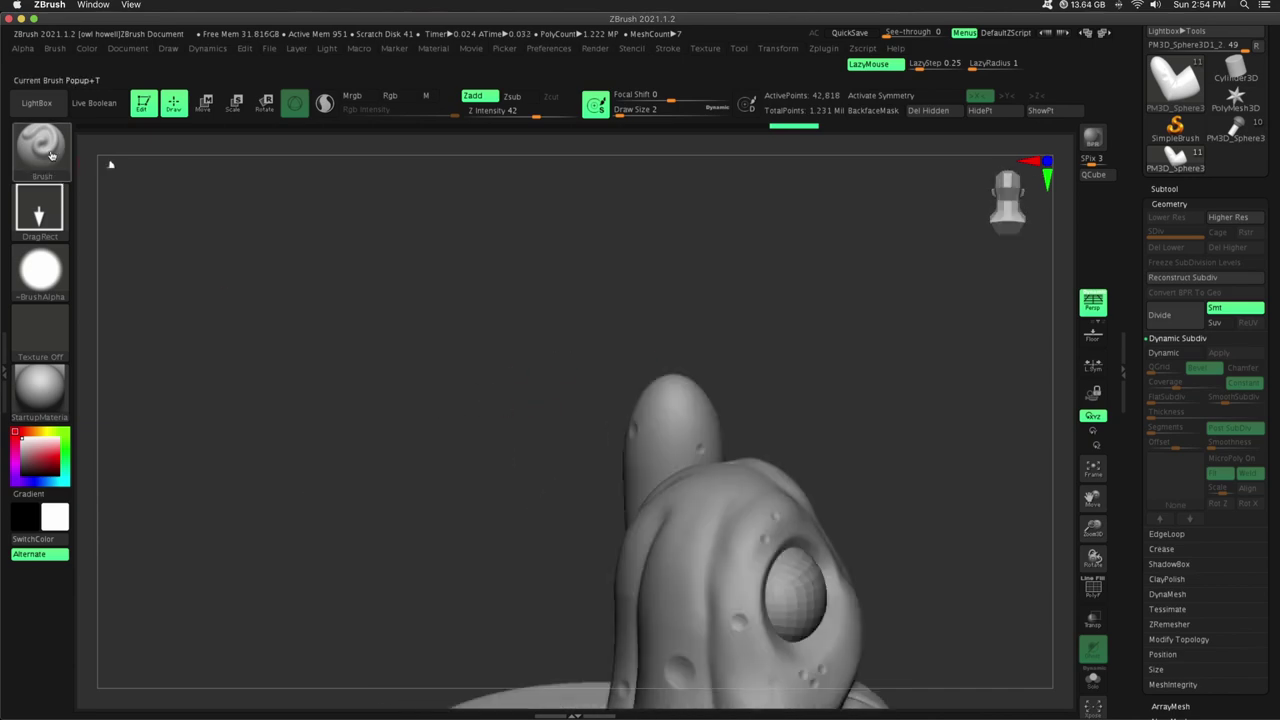
# Try the Morph brush on the smaller arm, then switch to the Inflat brush.
pyautogui.click(46, 153)
pyautogui.click(660, 402)
pyautogui.moveTo(1093, 528); pyautogui.dragTo(961, 411)
pyautogui.click(597, 247)
pyautogui.moveTo(420, 380); pyautogui.dragTo(620, 420)
pyautogui.click(906, 434)
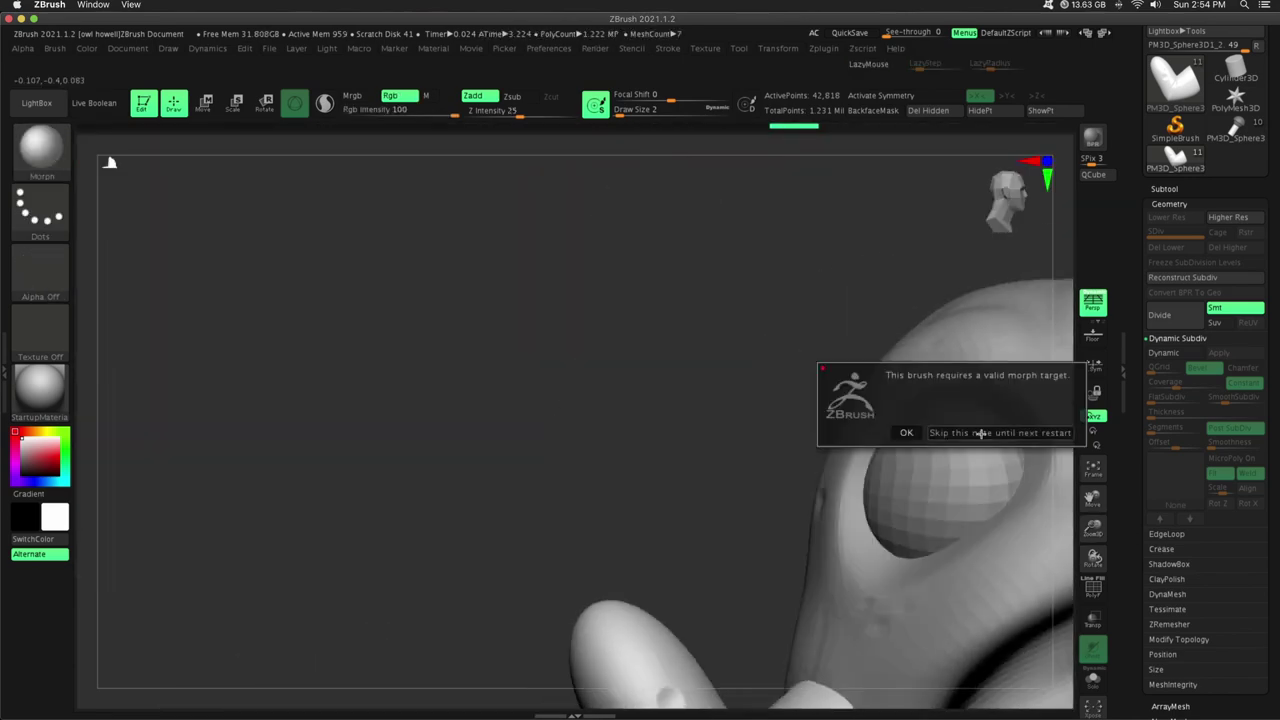
pyautogui.click(980, 434)
pyautogui.moveTo(1093, 528); pyautogui.dragTo(643, 300)
pyautogui.click(42, 150)
pyautogui.click(304, 164)
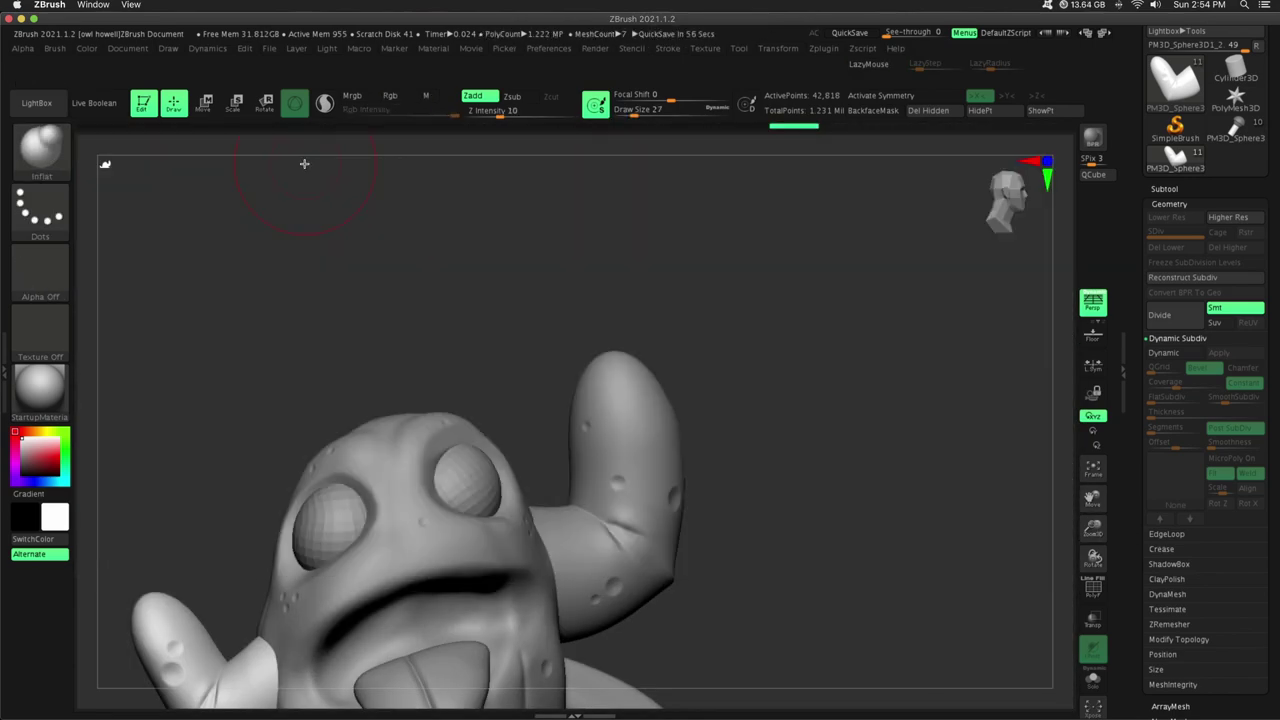
# Select the larger arm, undo its dents and store a morph target for it.
pyautogui.keyDown('alt'); pyautogui.click(652, 402); pyautogui.keyUp('alt')
pyautogui.hotkey('ctrl', 'z')
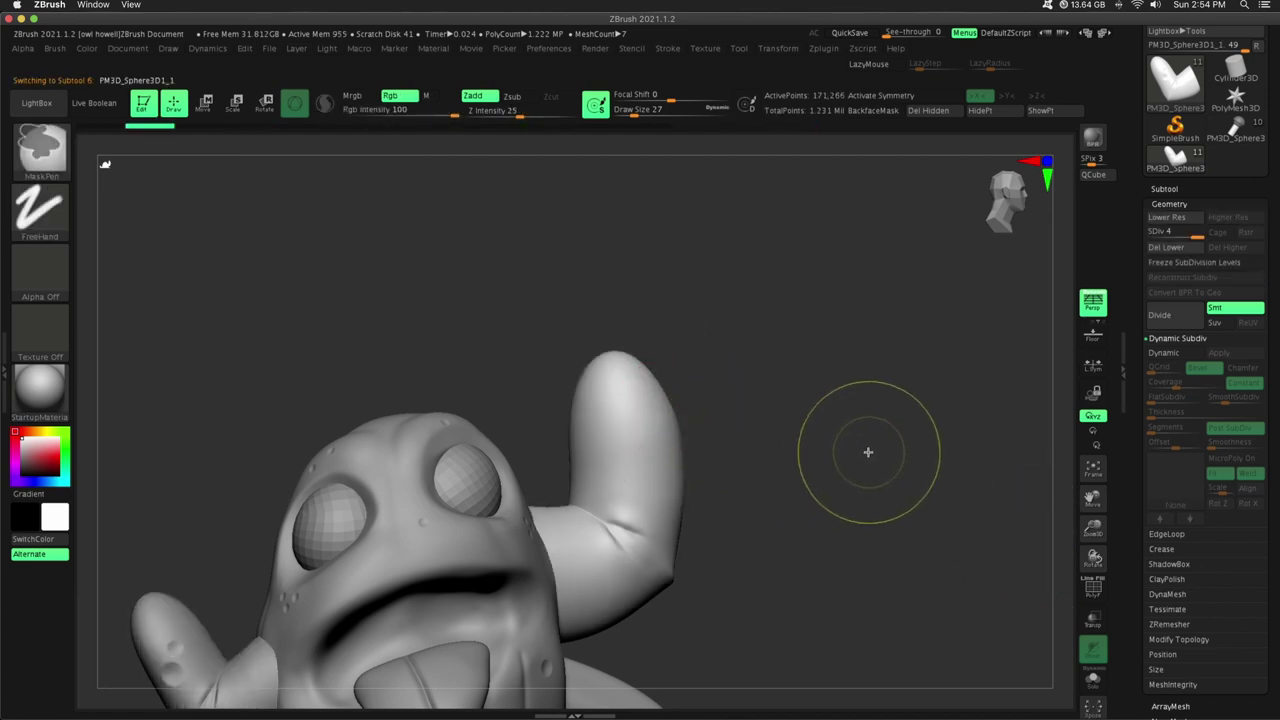
pyautogui.click(1169, 204)
pyautogui.click(1188, 402)
pyautogui.click(1182, 416)
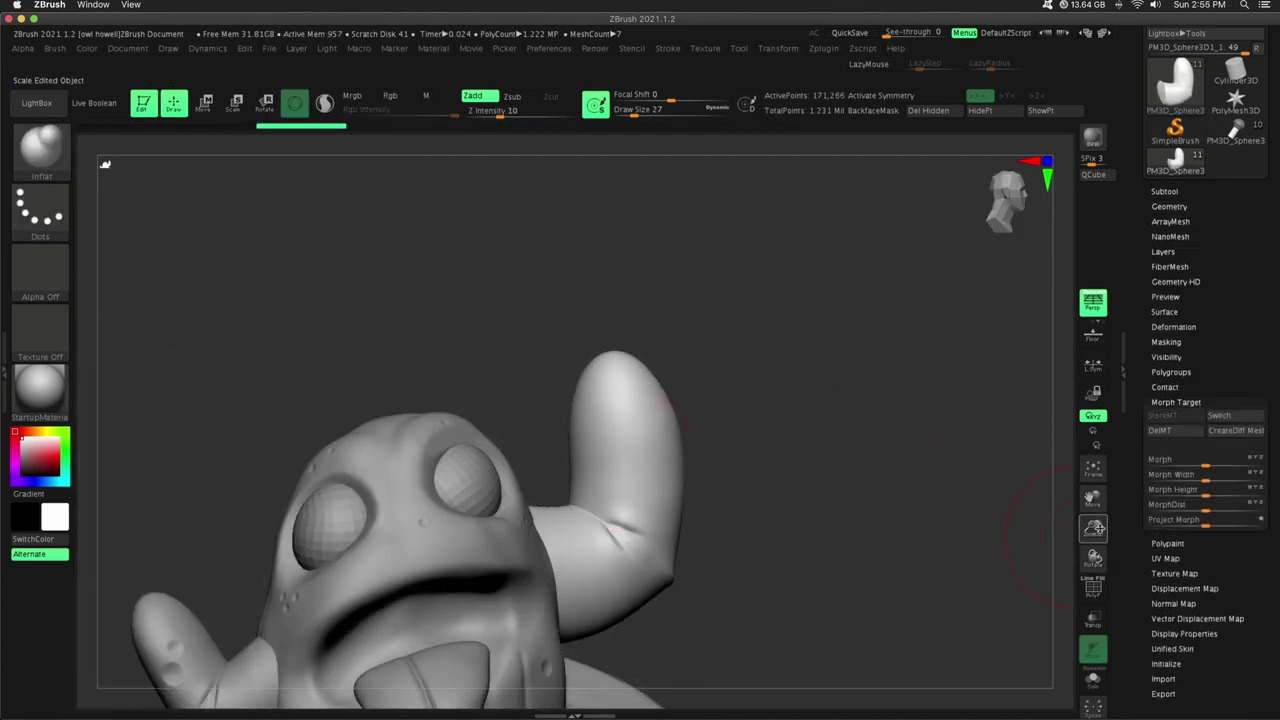
# Return to the Standard brush and try stamping dents on the inner side of the larger arm.
pyautogui.moveTo(1093, 528); pyautogui.dragTo(1000, 450)
pyautogui.click(42, 150)
pyautogui.click(424, 164)
pyautogui.hotkey('ctrl', 'z')
pyautogui.moveTo(735, 355)
pyautogui.keyDown('alt'); pyautogui.mouseDown()
pyautogui.moveTo(748, 370)
pyautogui.moveTo(720, 388)
pyautogui.mouseUp(); pyautogui.keyUp('alt')
pyautogui.click(1176, 416)
pyautogui.moveTo(965, 428); pyautogui.dragTo(898, 434)
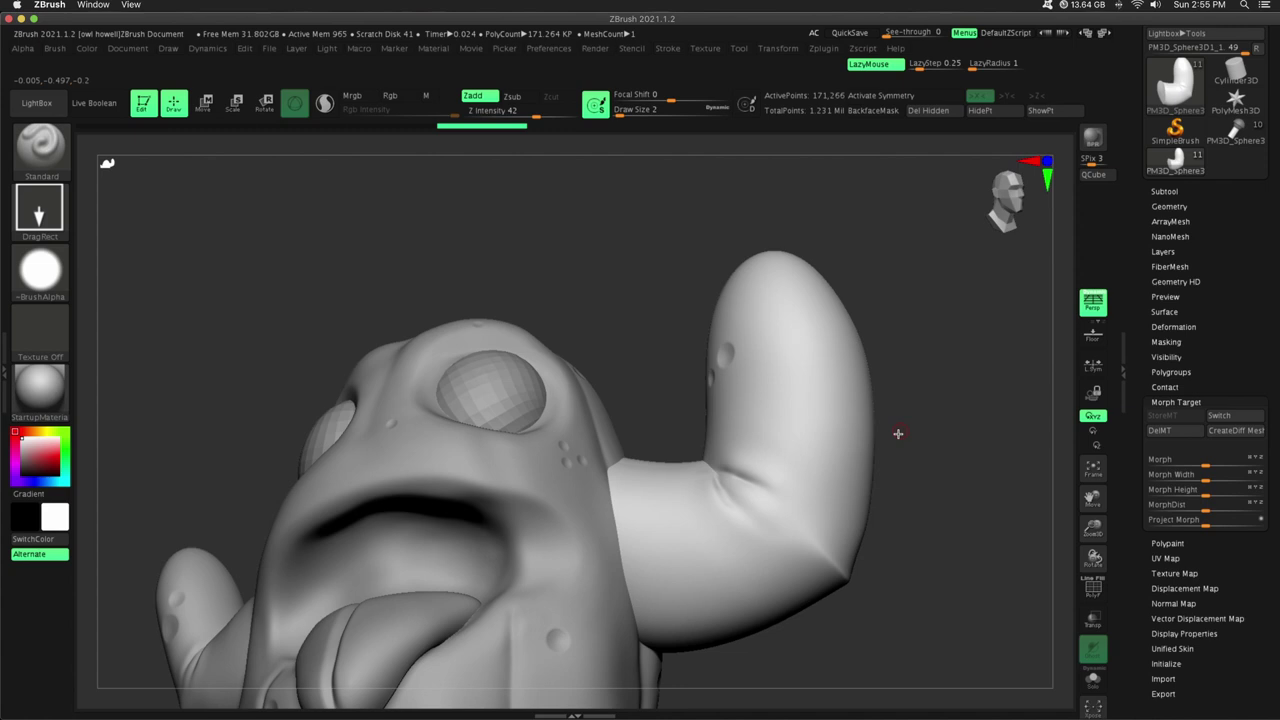
# Subdivide the larger arm to level 5 and stamp round dents on its upper arm and forearm.
pyautogui.click(1169, 206)
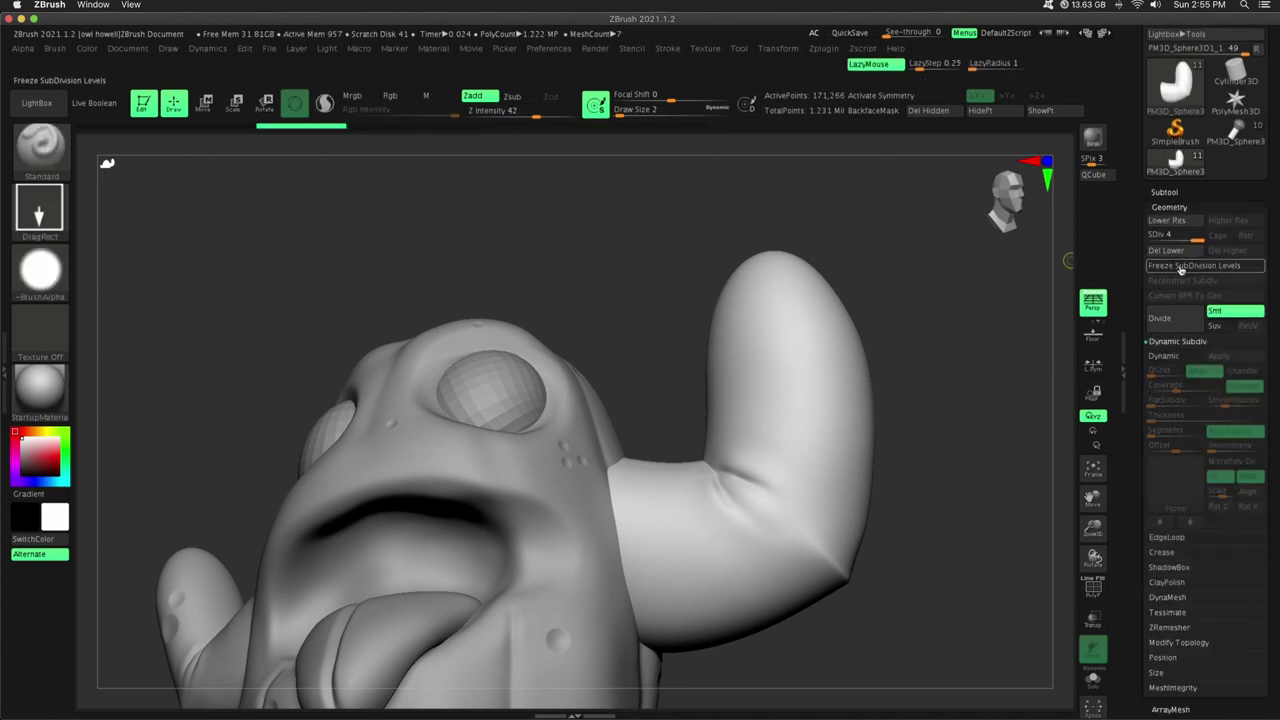
pyautogui.click(1174, 318)
pyautogui.moveTo(671, 570)
pyautogui.keyDown('alt'); pyautogui.mouseDown()
pyautogui.moveTo(681, 581)
pyautogui.moveTo(700, 549)
pyautogui.mouseUp(); pyautogui.keyUp('alt')
pyautogui.moveTo(900, 430)
pyautogui.mouseDown()
pyautogui.moveTo(965, 425)
pyautogui.moveTo(890, 415)
pyautogui.mouseUp()
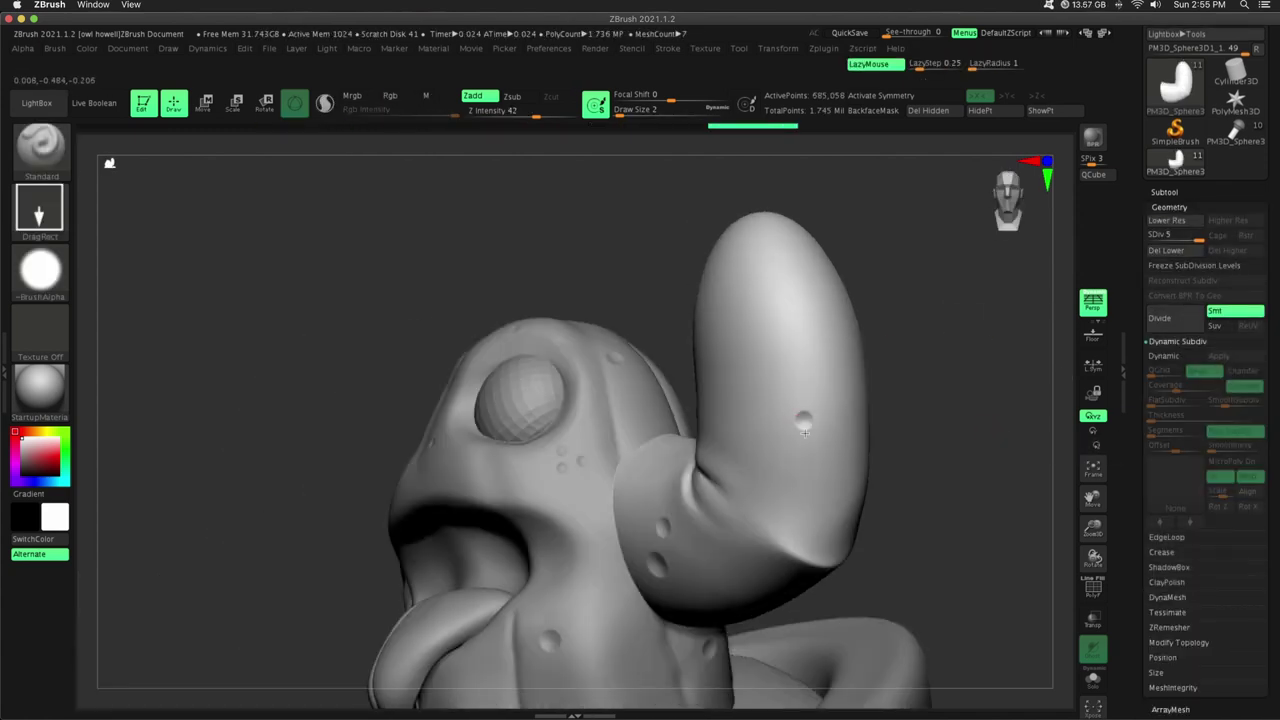
pyautogui.keyDown('alt'); pyautogui.moveTo(820, 284); pyautogui.dragTo(827, 296); pyautogui.keyUp('alt')
# Stamp more round dents on the underside, elbow and back of the larger arm.
pyautogui.moveTo(930, 325)
pyautogui.mouseDown()
pyautogui.moveTo(994, 294)
pyautogui.moveTo(930, 400)
pyautogui.mouseUp()
pyautogui.keyDown('alt'); pyautogui.moveTo(650, 563); pyautogui.dragTo(654, 577); pyautogui.keyUp('alt')
pyautogui.moveTo(950, 400); pyautogui.dragTo(900, 330)
pyautogui.keyDown('alt'); pyautogui.moveTo(686, 555); pyautogui.dragTo(695, 564); pyautogui.keyUp('alt')
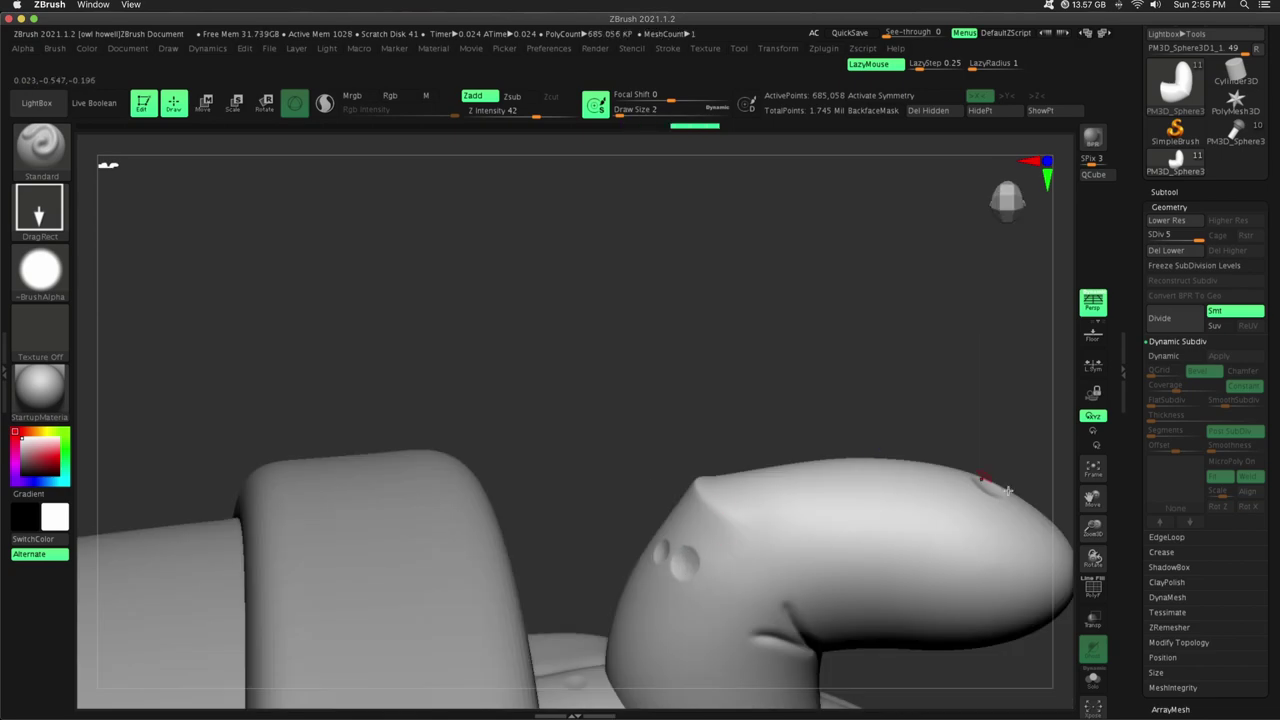
pyautogui.moveTo(1008, 490); pyautogui.dragTo(606, 430, button='right')
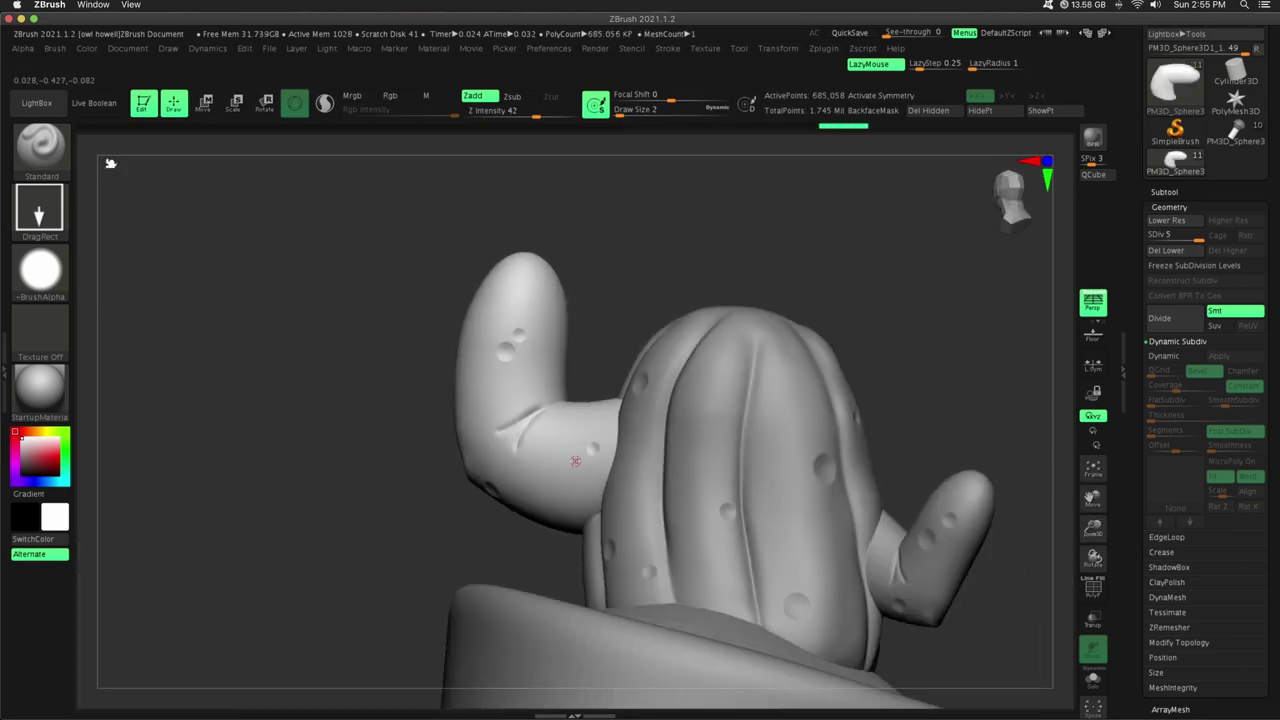
pyautogui.click(577, 459)
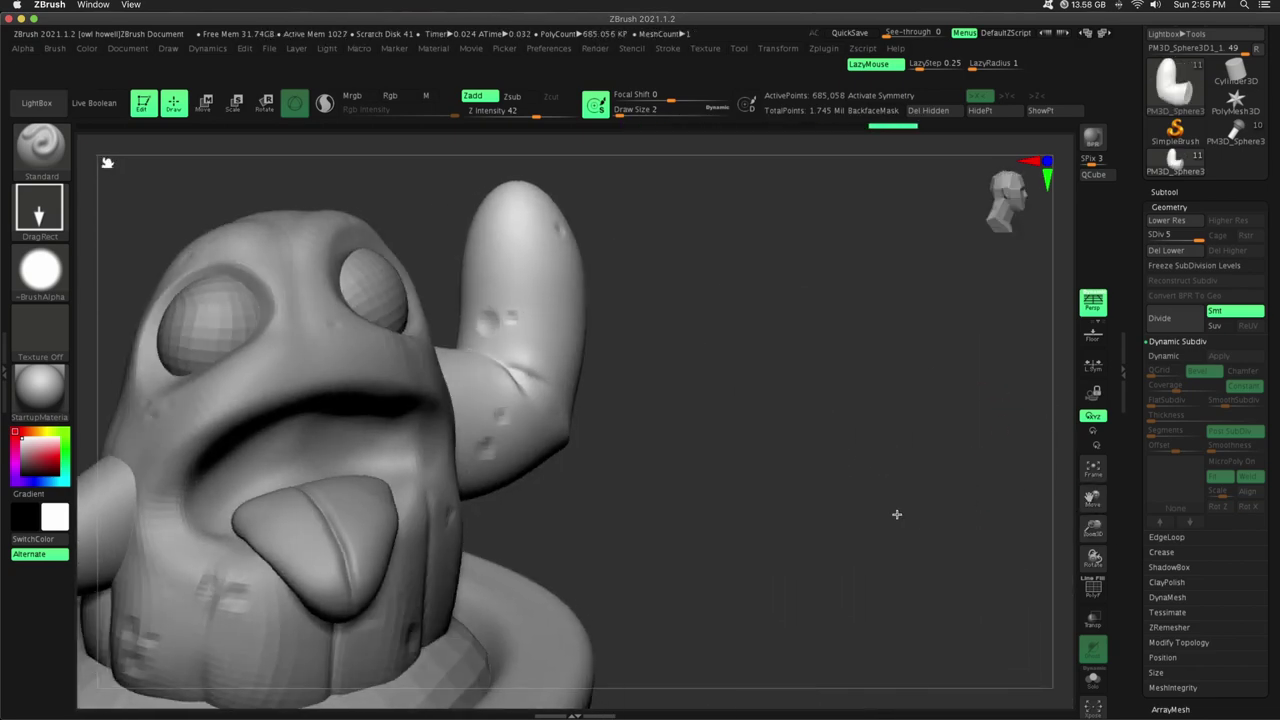
# Undo the dents stamped on the smaller arm.
pyautogui.moveTo(897, 514); pyautogui.dragTo(537, 346, button='right')
pyautogui.hotkey('ctrl', 'z')
pyautogui.hotkey('ctrl', 'z')
pyautogui.hotkey('ctrl', 'z')
pyautogui.hotkey('ctrl', 'z')
pyautogui.hotkey('ctrl', 'z')
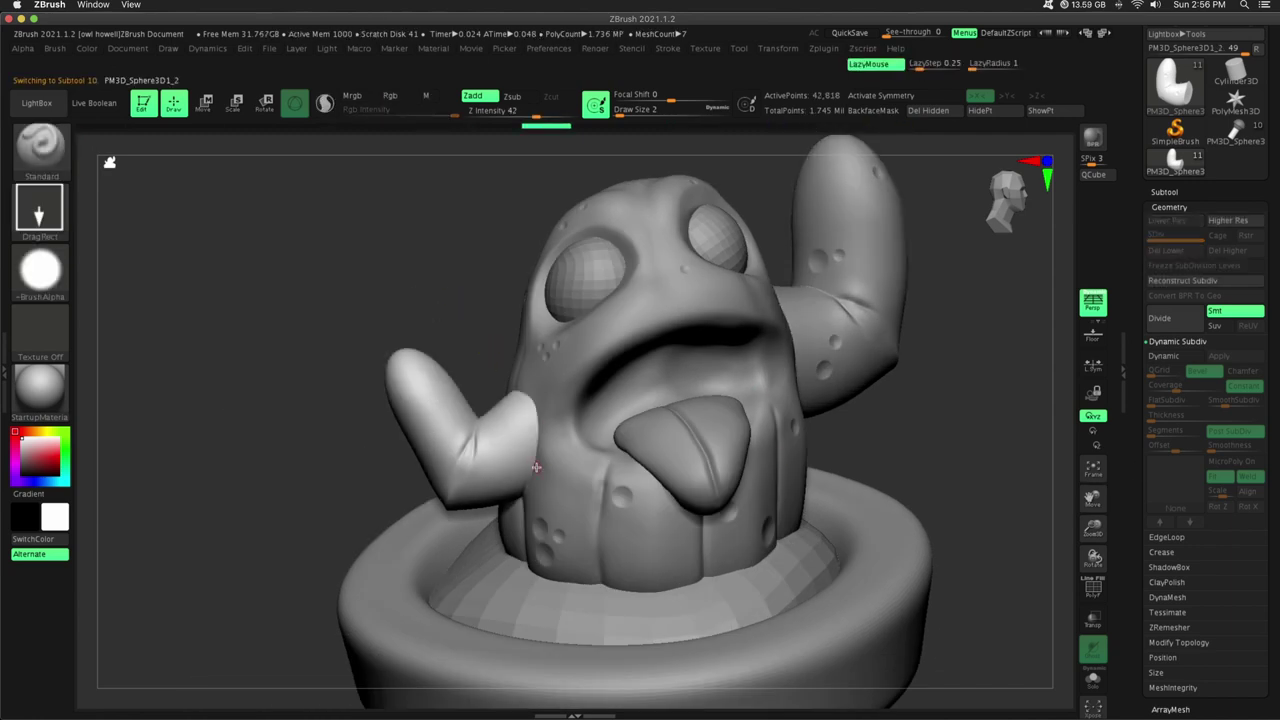
# Subdivide the smaller arm to level 2 and stamp round dents on its forearm.
pyautogui.moveTo(537, 466); pyautogui.dragTo(300, 372, button='right')
pyautogui.click(1180, 317)
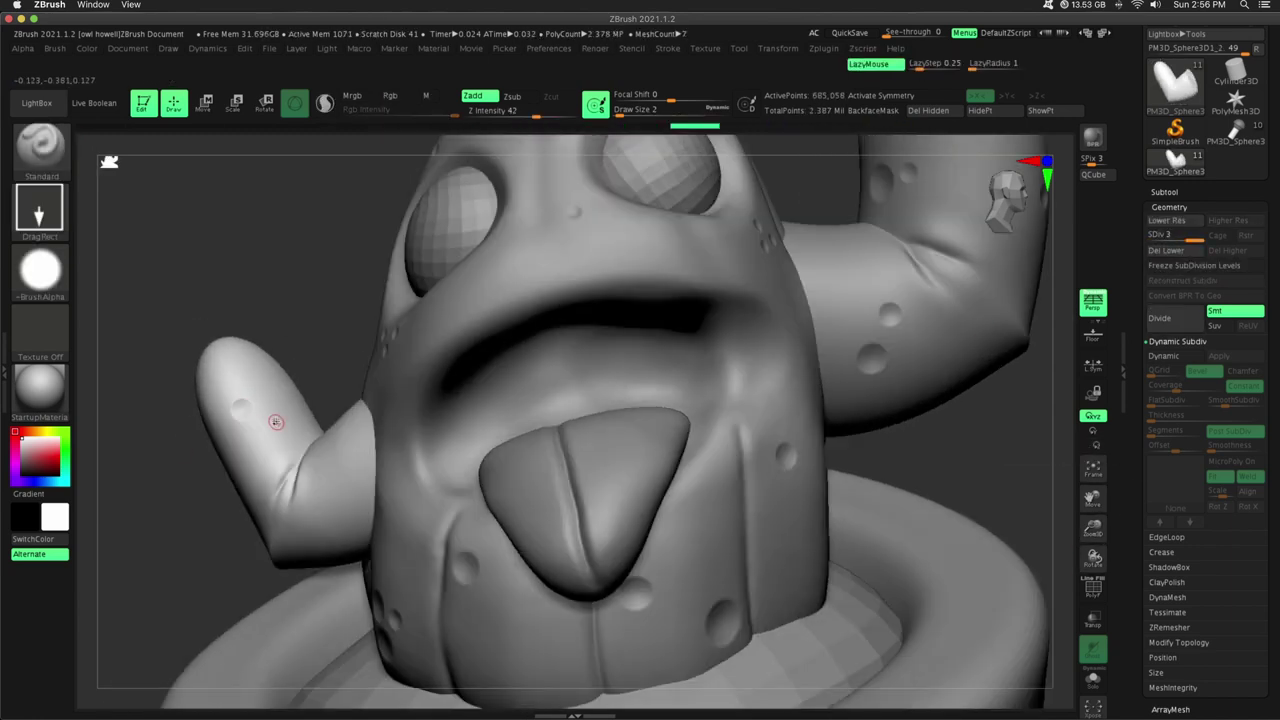
pyautogui.hotkey('shift', 'd')
pyautogui.moveTo(276, 422); pyautogui.dragTo(216, 489, button='right')
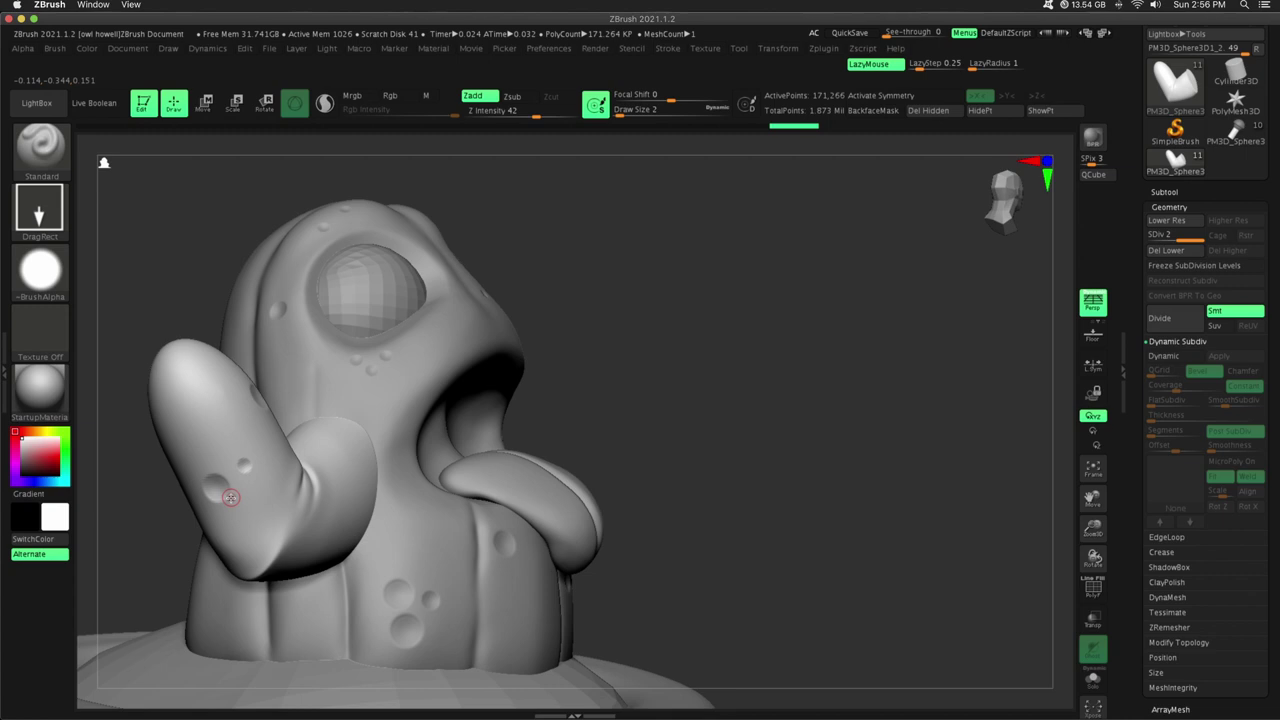
pyautogui.moveTo(888, 414)
pyautogui.mouseDown(button='right')
pyautogui.moveTo(940, 445)
pyautogui.moveTo(883, 416)
pyautogui.mouseUp(button='right')
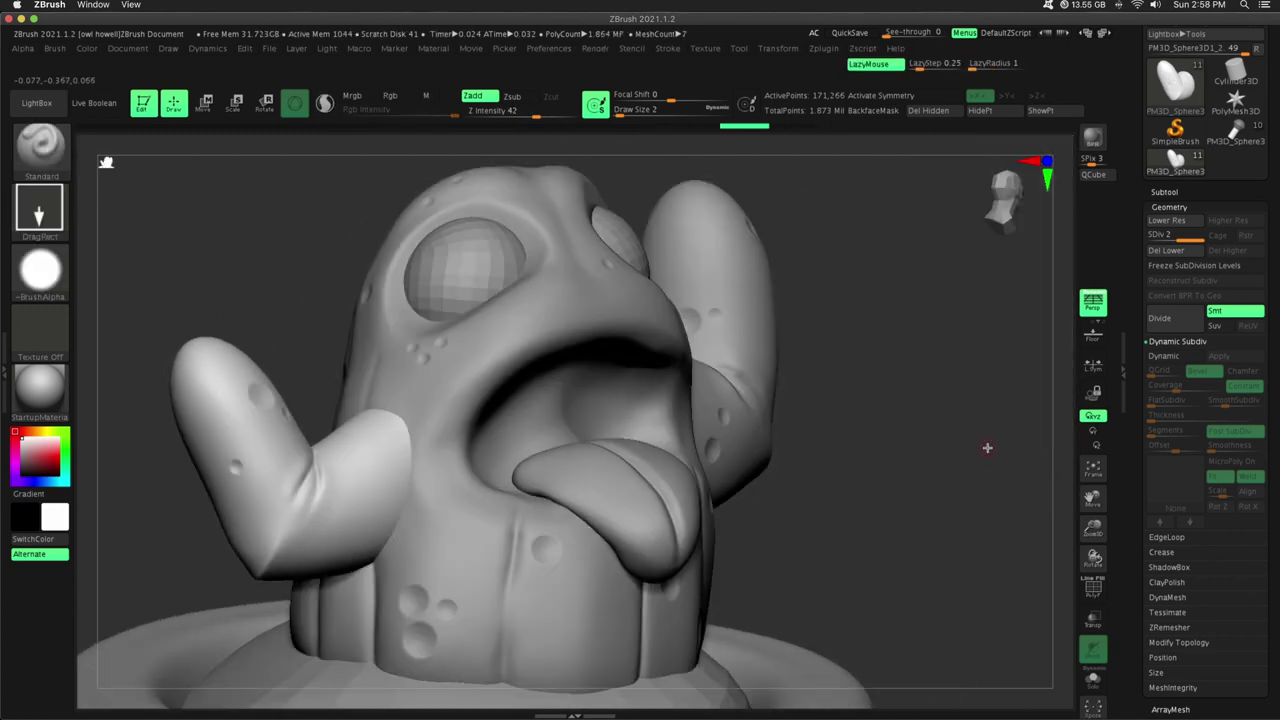
# Add more round dents to the smaller arm, including the part next to the body.
pyautogui.moveTo(1092, 529)
pyautogui.mouseDown()
pyautogui.moveTo(1090, 518)
pyautogui.moveTo(1093, 545)
pyautogui.mouseUp()
pyautogui.moveTo(1092, 499); pyautogui.dragTo(1140, 430)
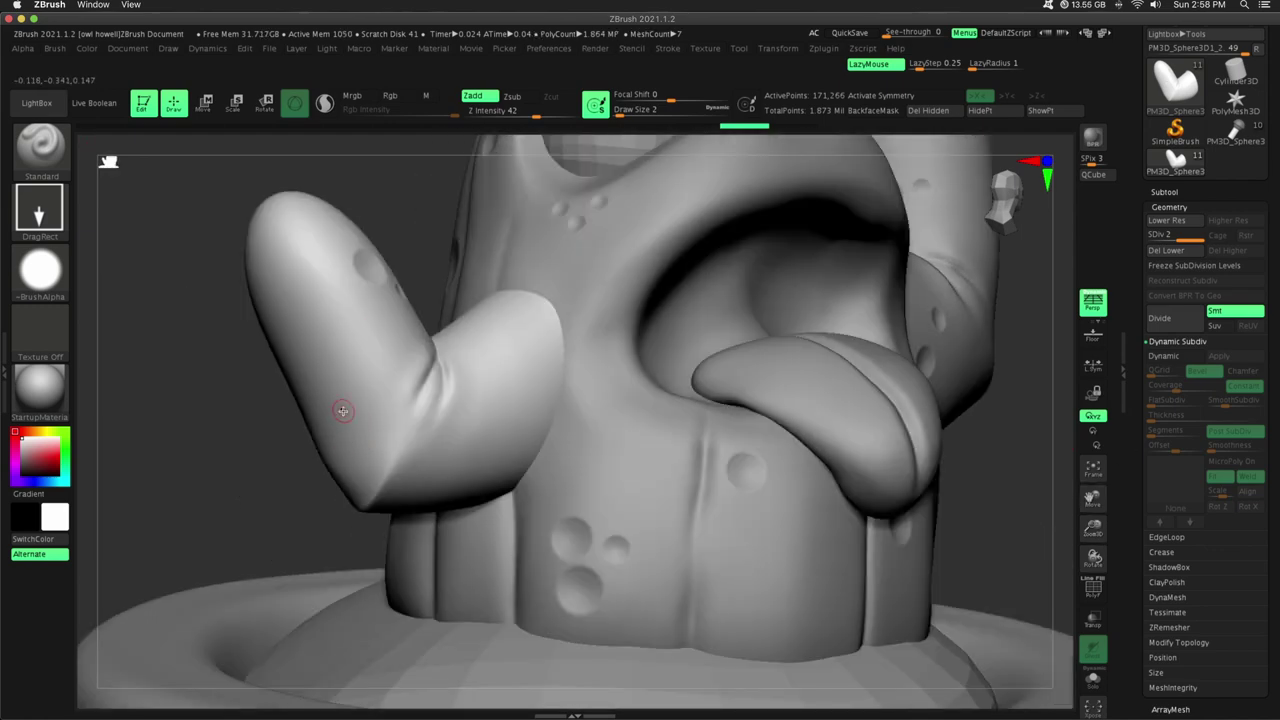
pyautogui.moveTo(341, 408); pyautogui.dragTo(527, 319, button='right')
pyautogui.moveTo(230, 330); pyautogui.dragTo(584, 408, button='right')
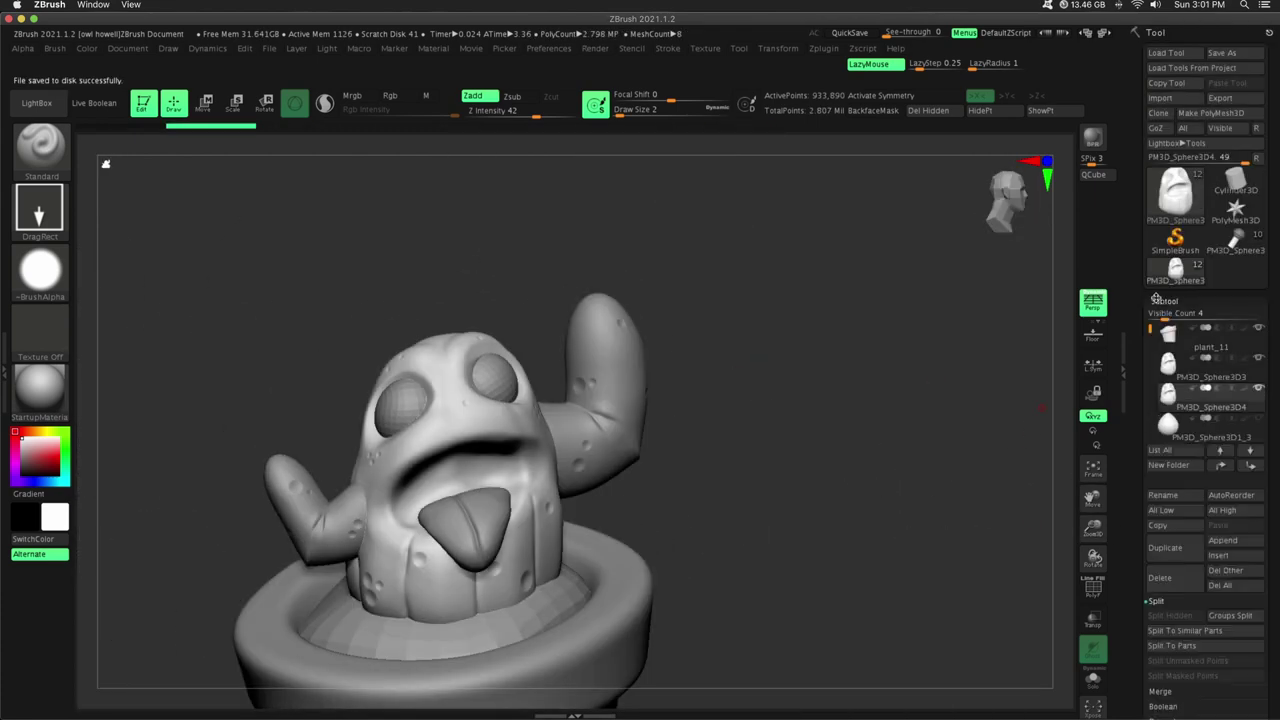
# Lower the subdivision level of the body copy PM3D_Sphere3D4 and hide the original body subtool PM3D_Sphere3D3.
pyautogui.click(1165, 302)
pyautogui.click(1169, 316)
pyautogui.click(1177, 347)
pyautogui.click(1176, 317)
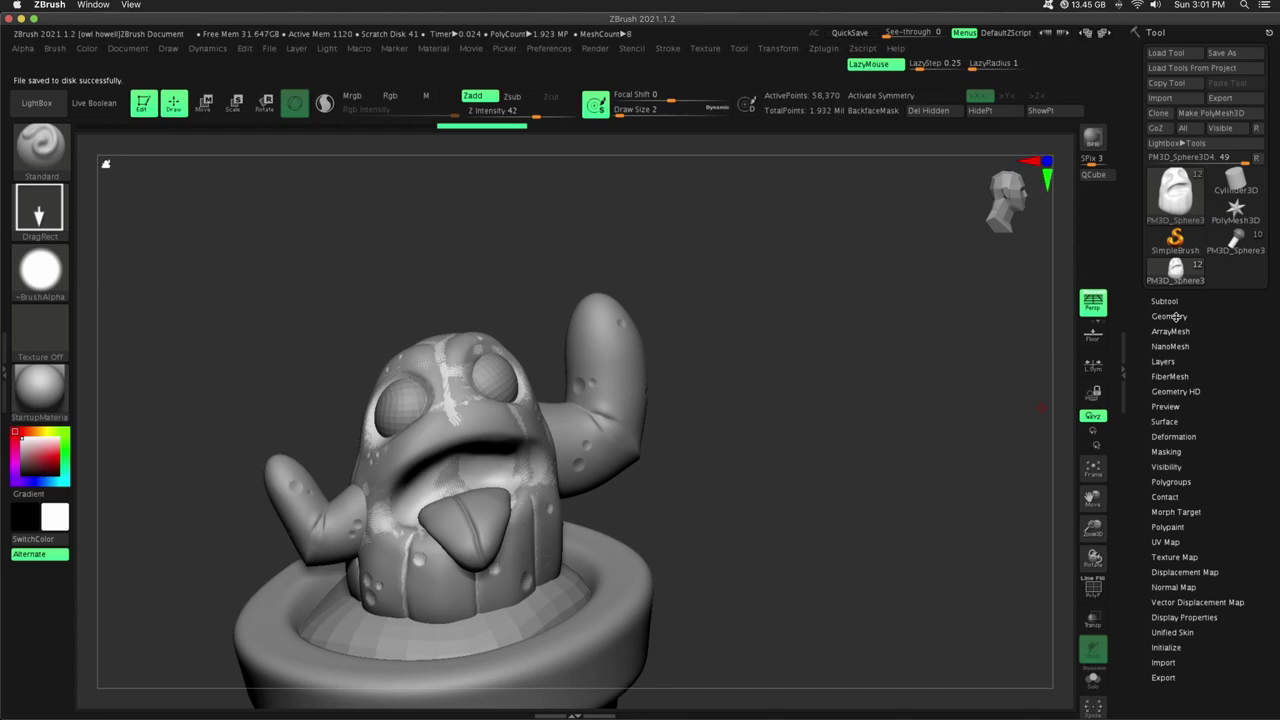
pyautogui.click(1165, 302)
pyautogui.click(1258, 358)
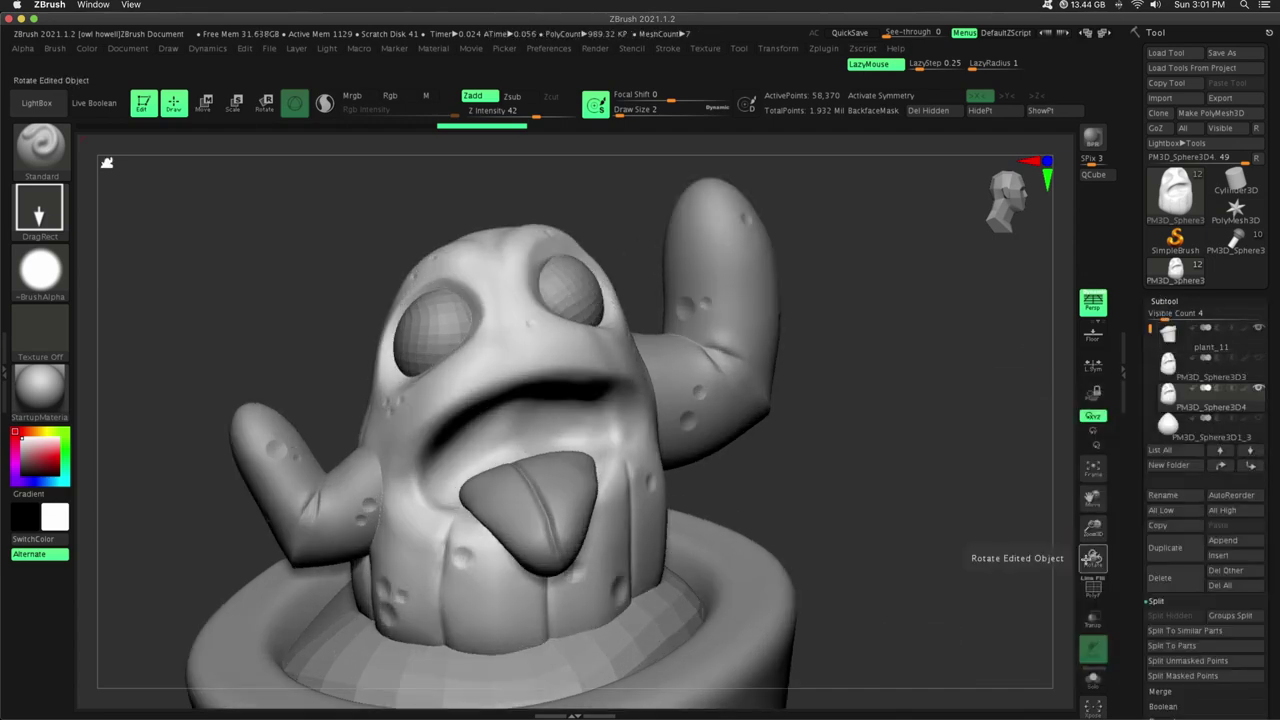
# Activate the sphere InsertMesh brush, try a sphere on the body copy, undo it and adjust the brush's settings.
pyautogui.press('b')
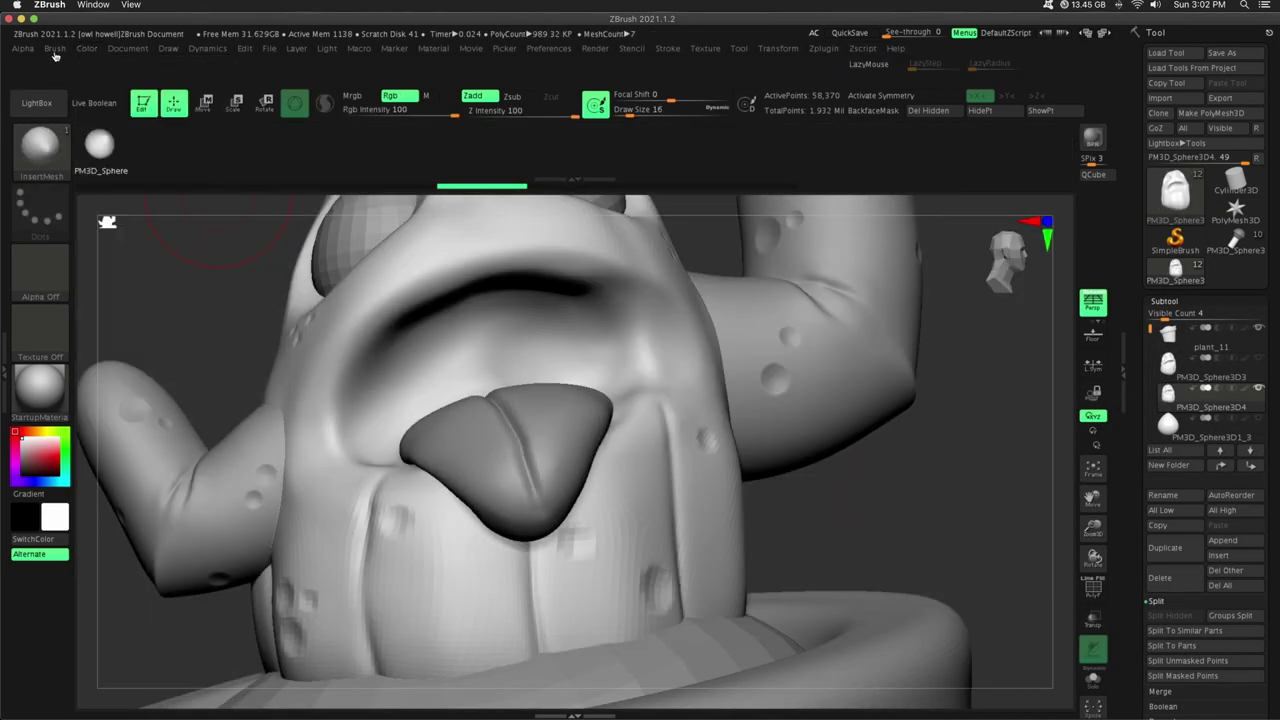
pyautogui.click(55, 50)
pyautogui.moveTo(474, 580); pyautogui.dragTo(490, 610)
pyautogui.moveTo(190, 290); pyautogui.dragTo(714, 317)
pyautogui.hotkey('ctrl', 'z')
pyautogui.click(55, 50)
pyautogui.moveTo(94, 458); pyautogui.dragTo(94, 471)
# Insert spheres into the dents on the lower front of the body copy, below and beside the tongue.
pyautogui.moveTo(333, 610); pyautogui.dragTo(338, 628)
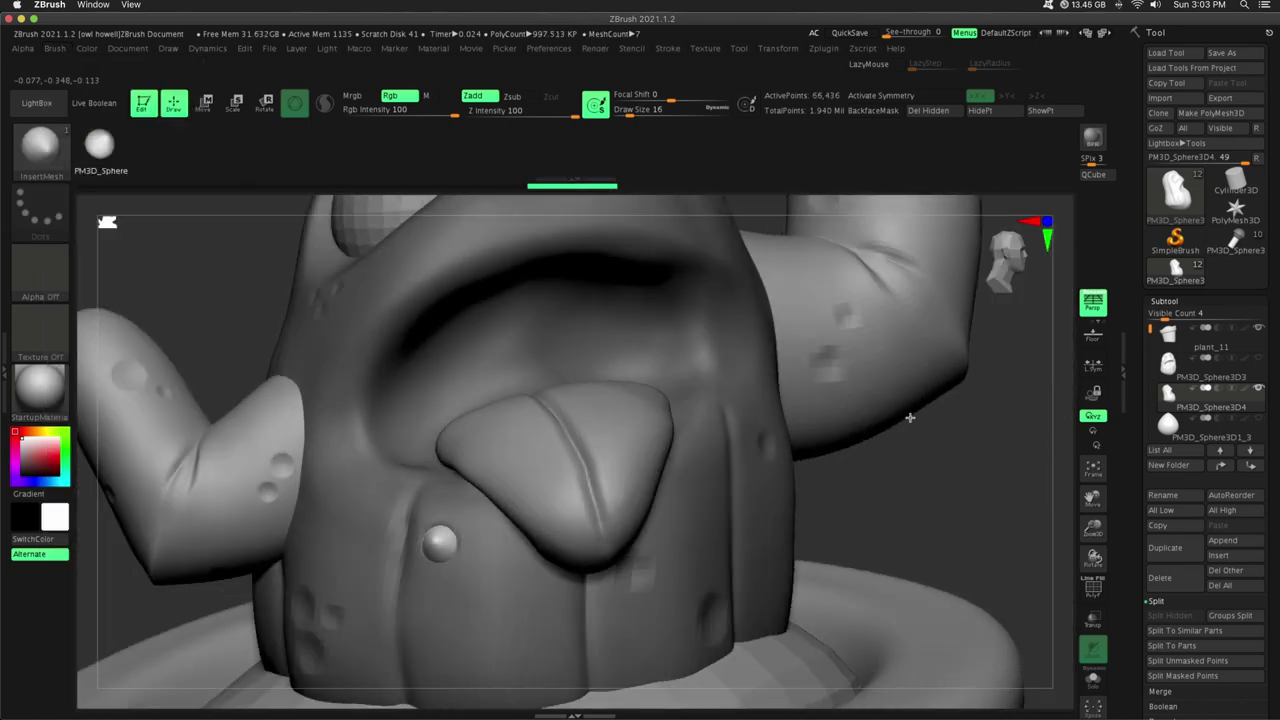
pyautogui.moveTo(909, 414); pyautogui.dragTo(635, 573)
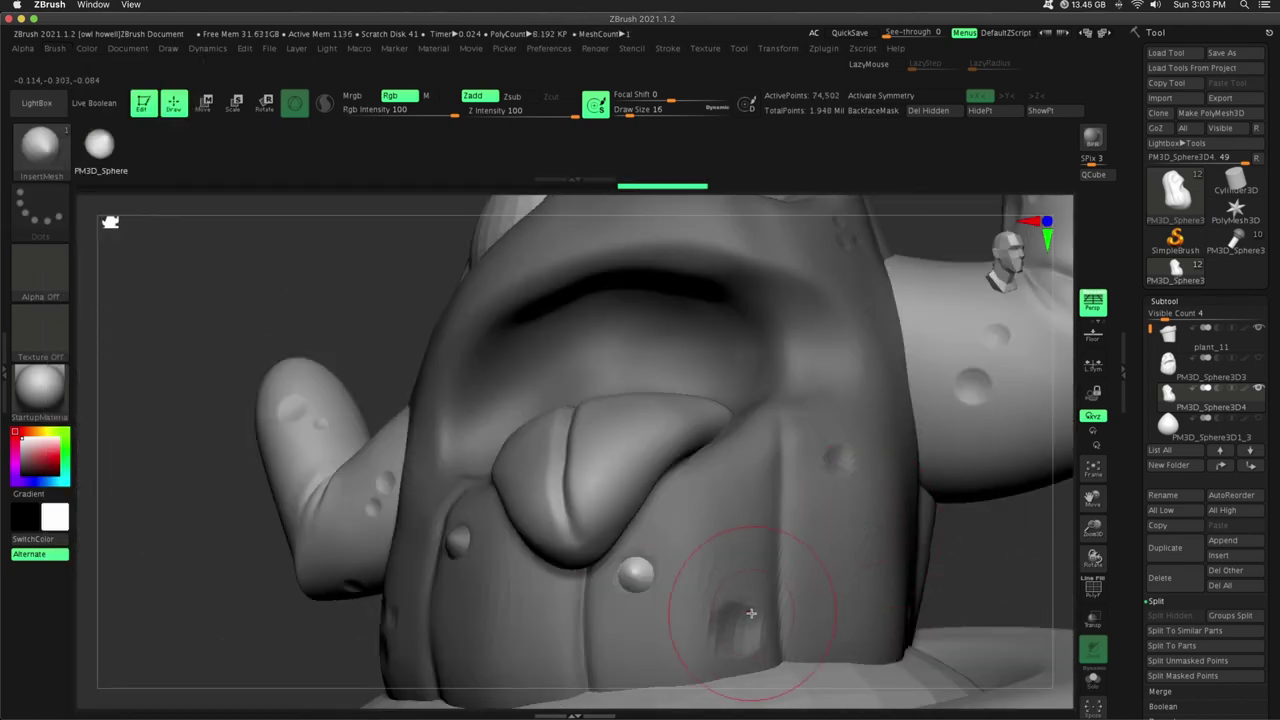
pyautogui.click(740, 626)
pyautogui.click(839, 459)
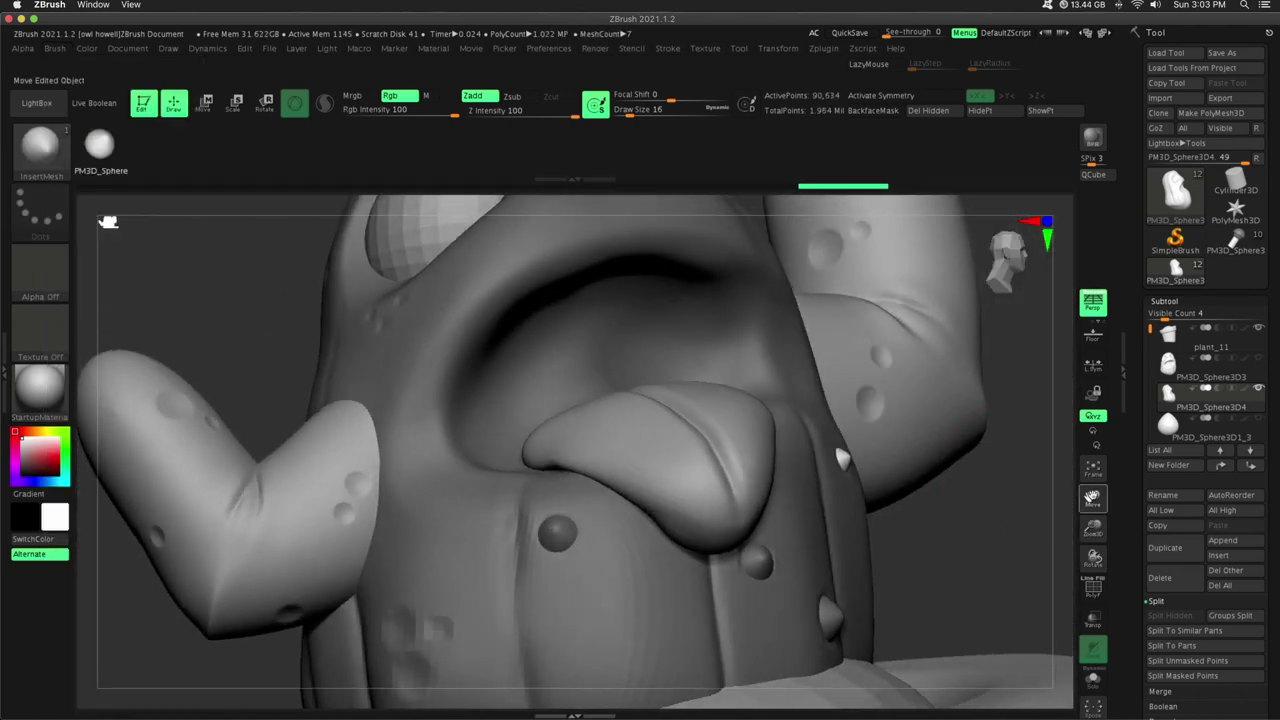
pyautogui.click(476, 507)
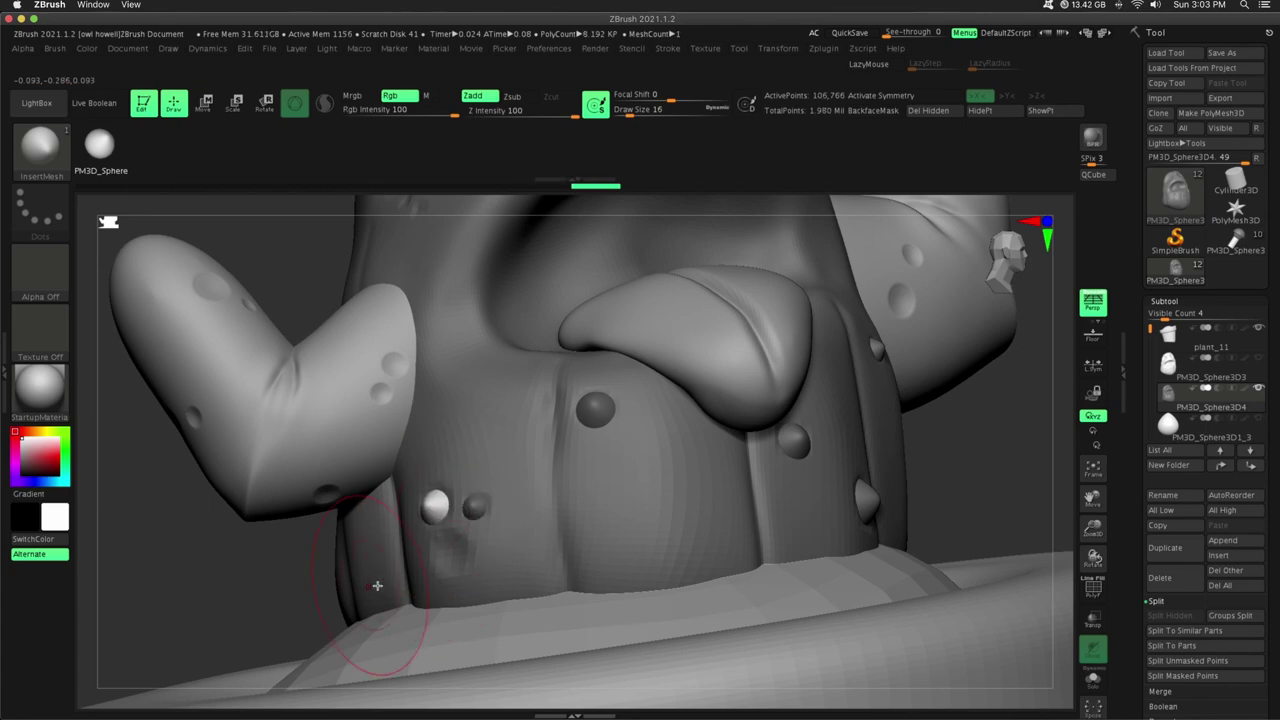
pyautogui.moveTo(449, 550); pyautogui.dragTo(448, 585)
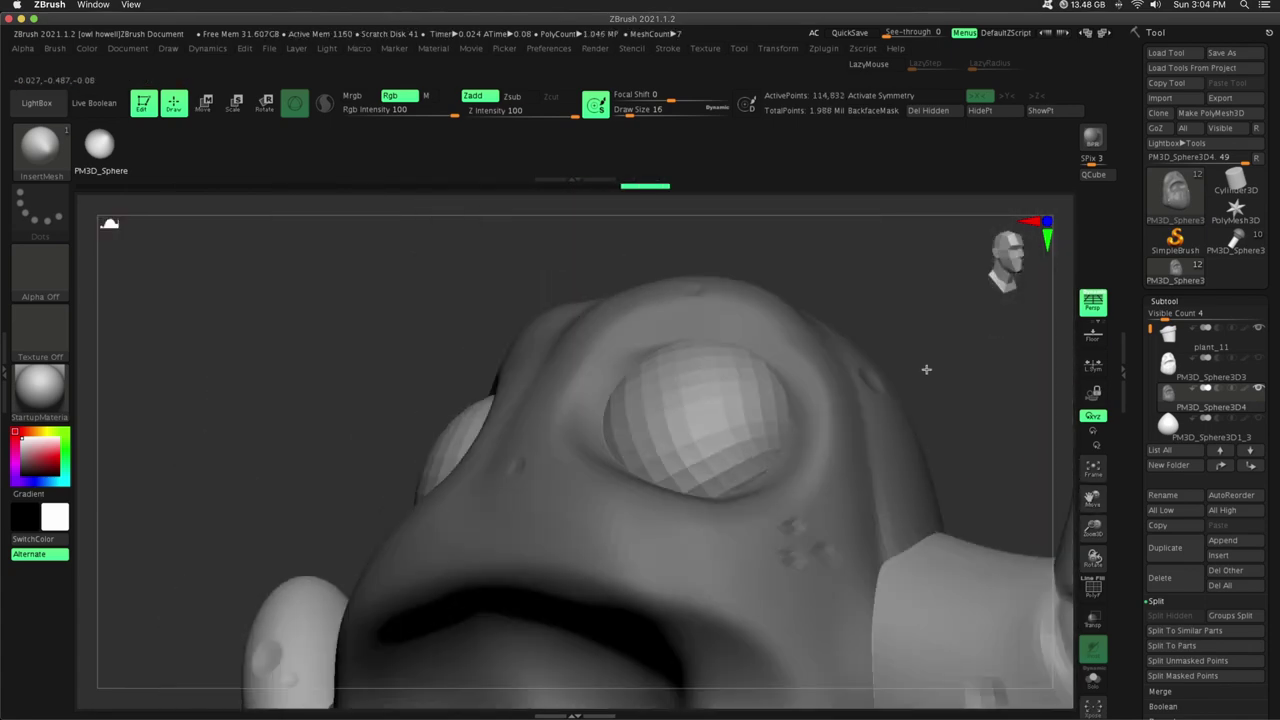
# Insert spheres into the dents around the eyes and on the head of the body copy.
pyautogui.moveTo(719, 556); pyautogui.dragTo(722, 571)
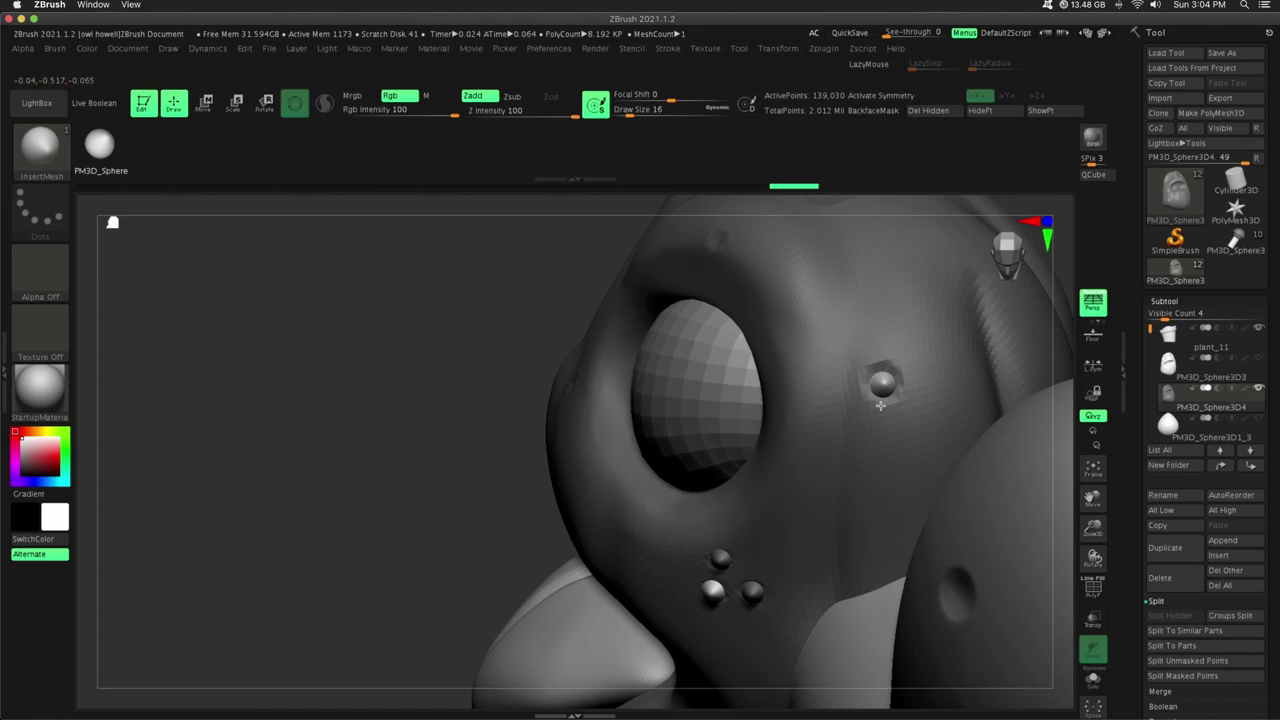
pyautogui.moveTo(690, 479); pyautogui.dragTo(690, 490)
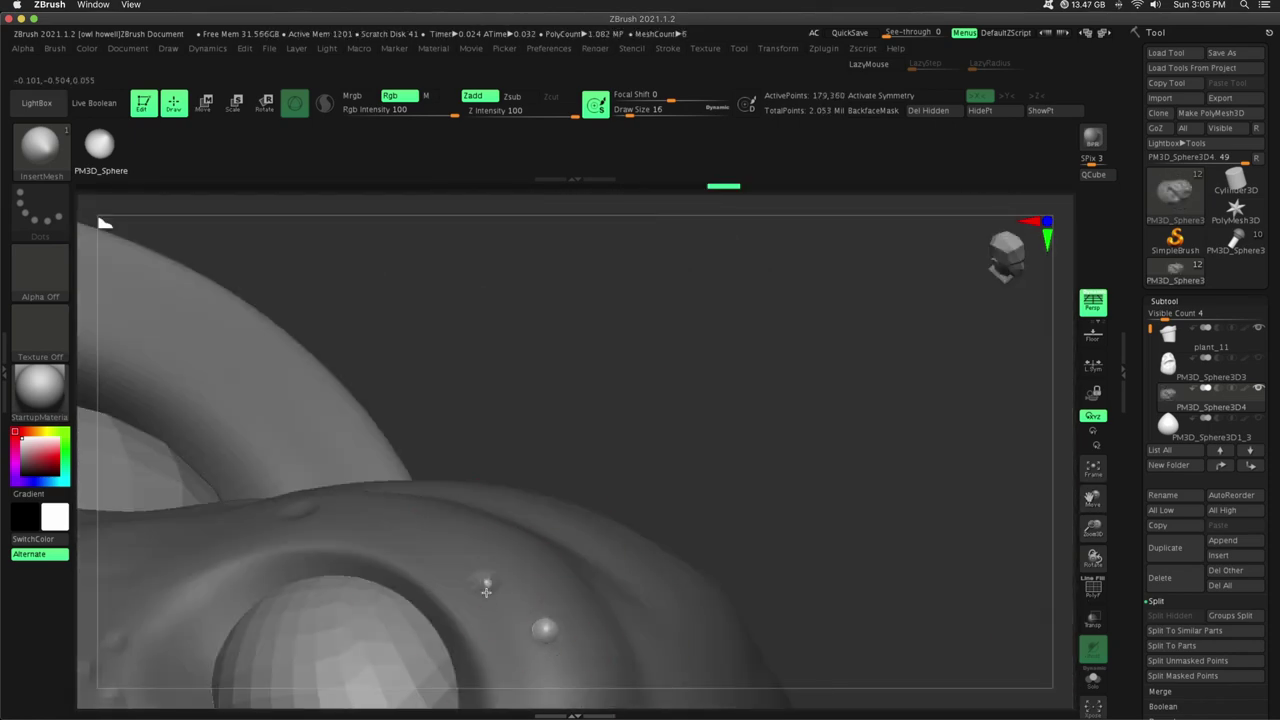
pyautogui.moveTo(486, 591); pyautogui.dragTo(490, 598)
pyautogui.click(481, 390)
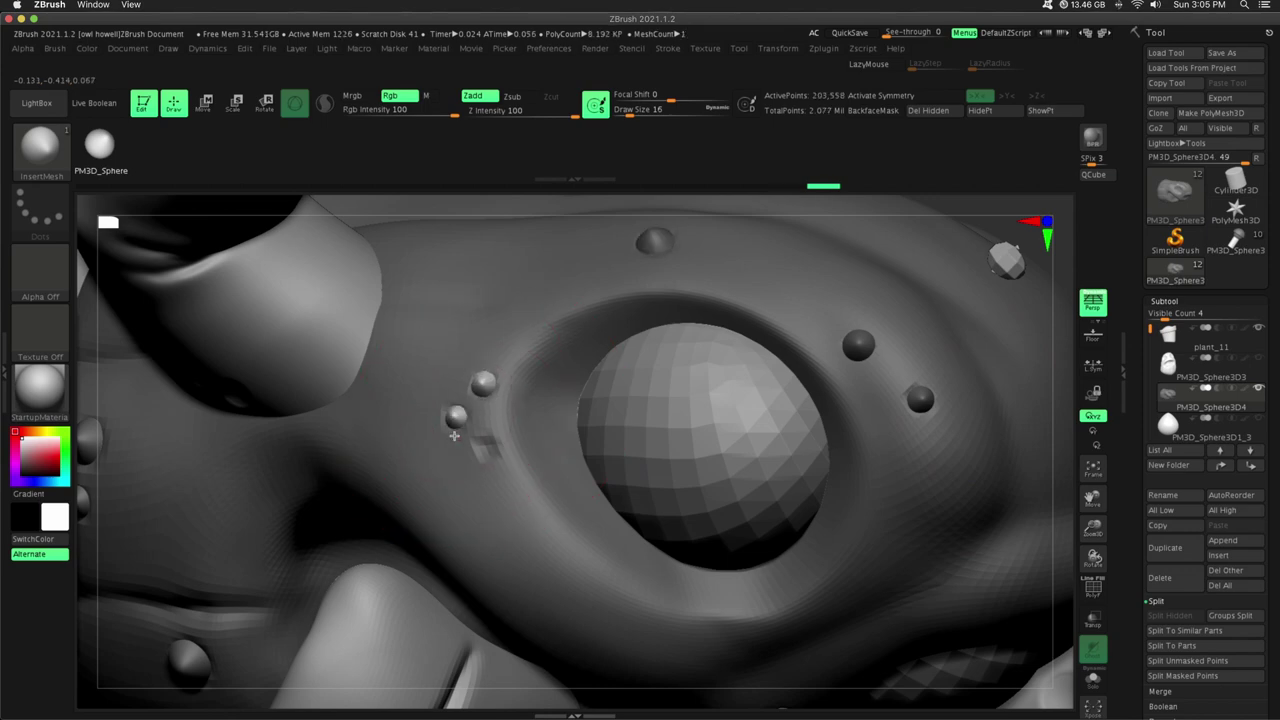
pyautogui.moveTo(545, 265); pyautogui.dragTo(547, 269)
pyautogui.moveTo(547, 269); pyautogui.dragTo(549, 273)
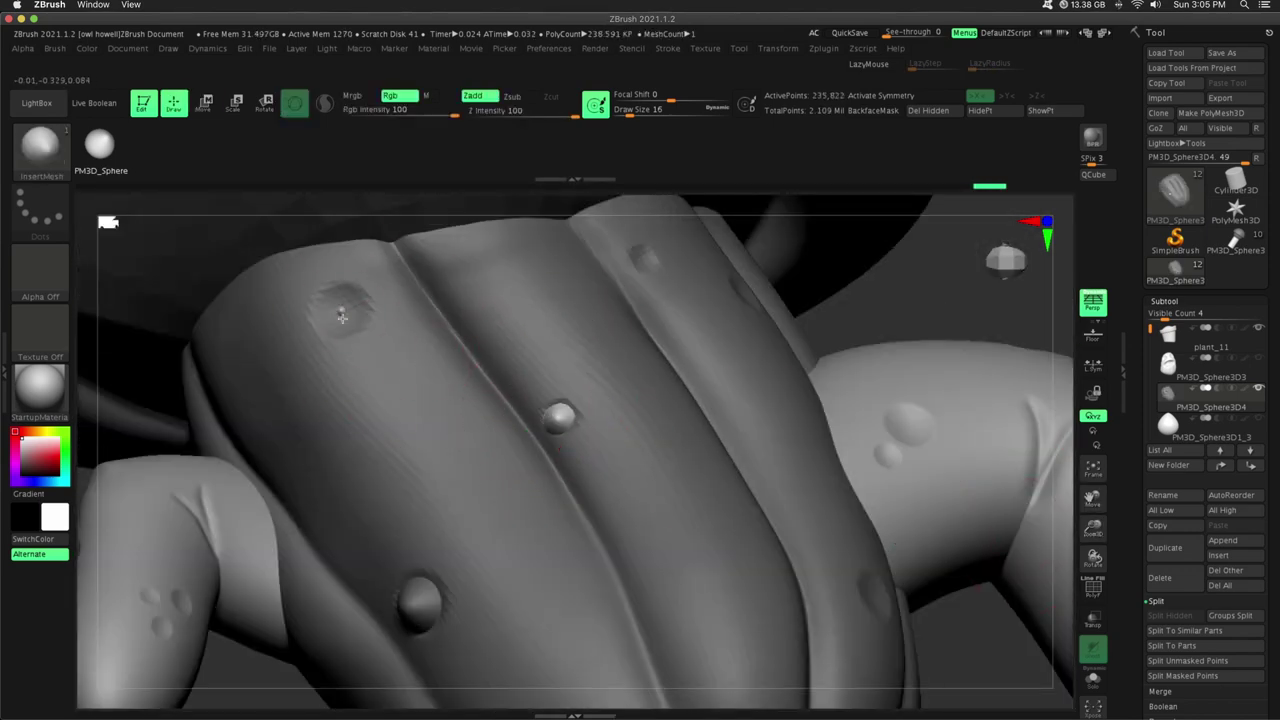
# Fill the remaining dents on the back of the body copy and between the eyes with inserted spheres.
pyautogui.click(780, 616)
pyautogui.click(766, 289)
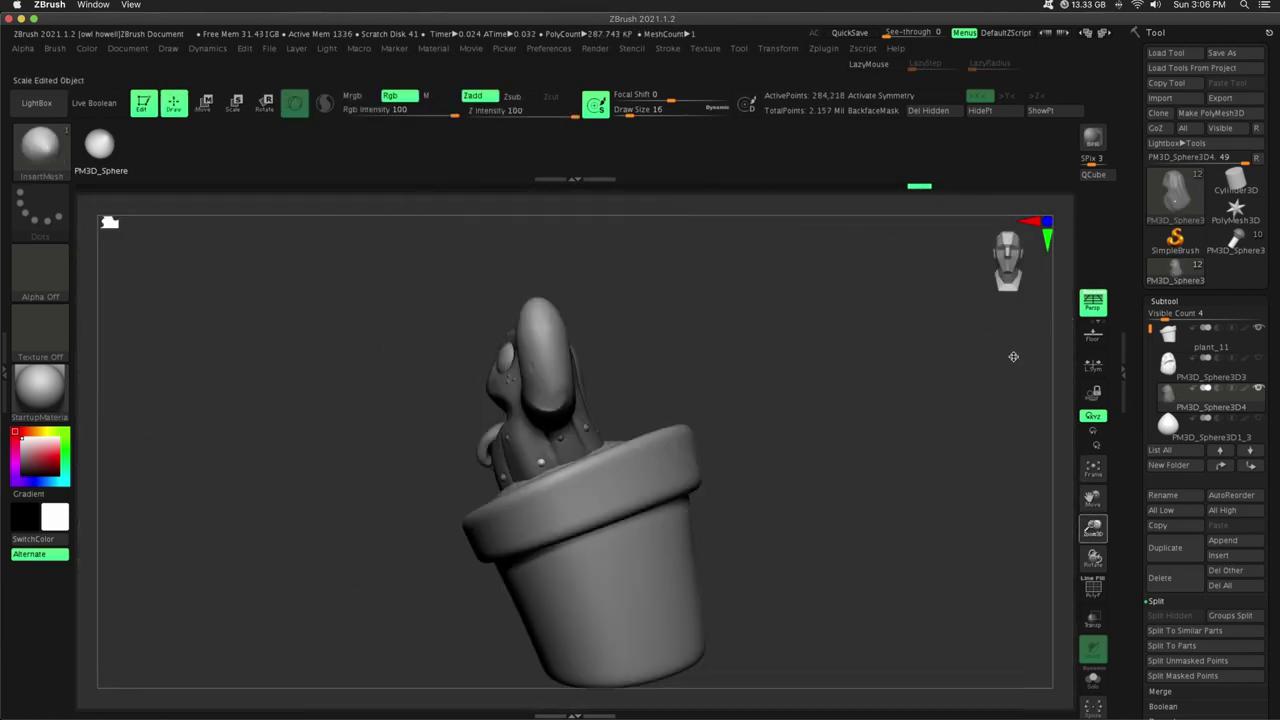
pyautogui.moveTo(1011, 357); pyautogui.dragTo(846, 530)
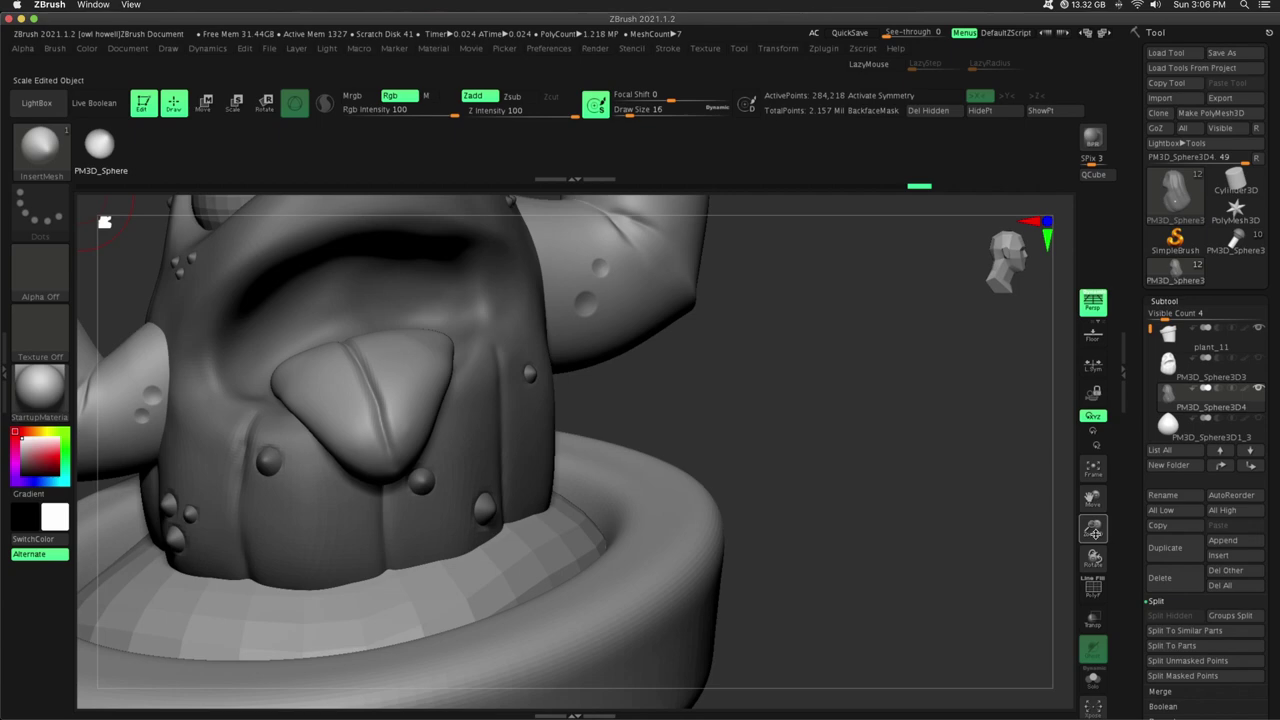
pyautogui.moveTo(490, 345); pyautogui.dragTo(507, 370)
pyautogui.keyDown('alt'); pyautogui.moveTo(1045, 600); pyautogui.dragTo(1051, 526); pyautogui.keyUp('alt')
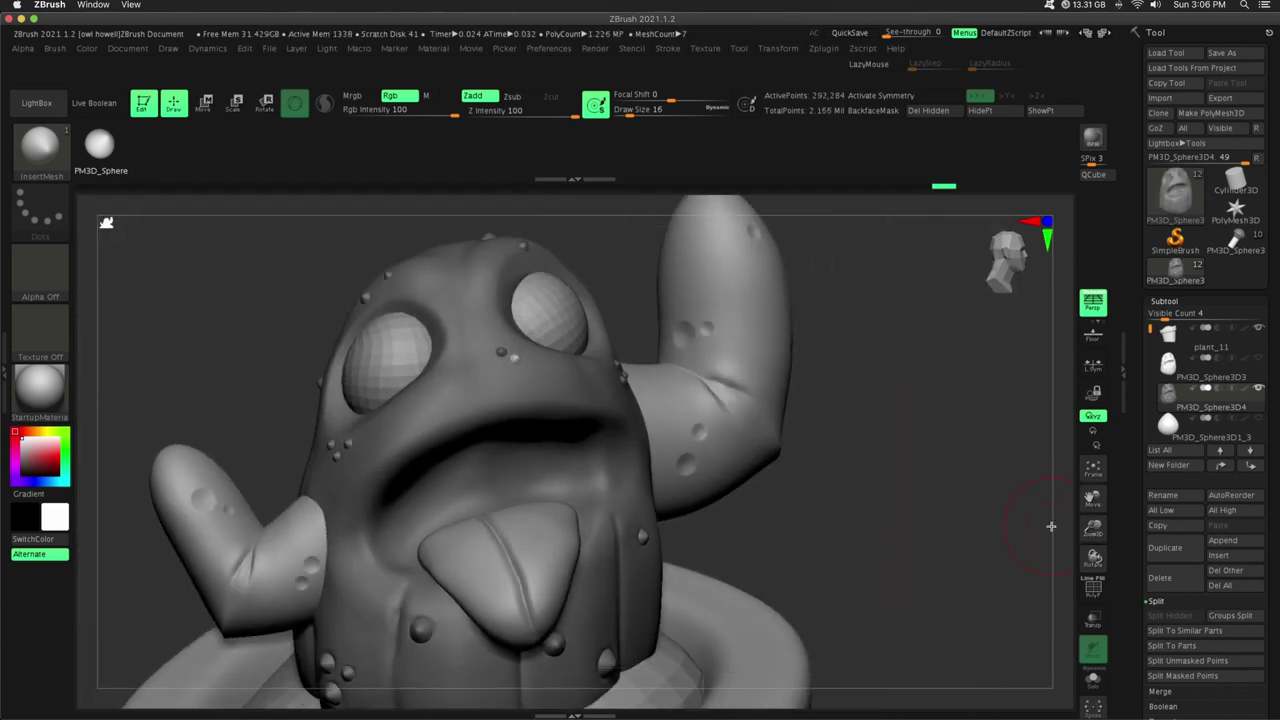
# Split the inserted spheres into their own subtool, hide the body copy PM3D_Sphere3D4 and select the original body PM3D_Sphere3D3.
pyautogui.click(1194, 637)
pyautogui.click(1258, 418)
pyautogui.click(1170, 366)
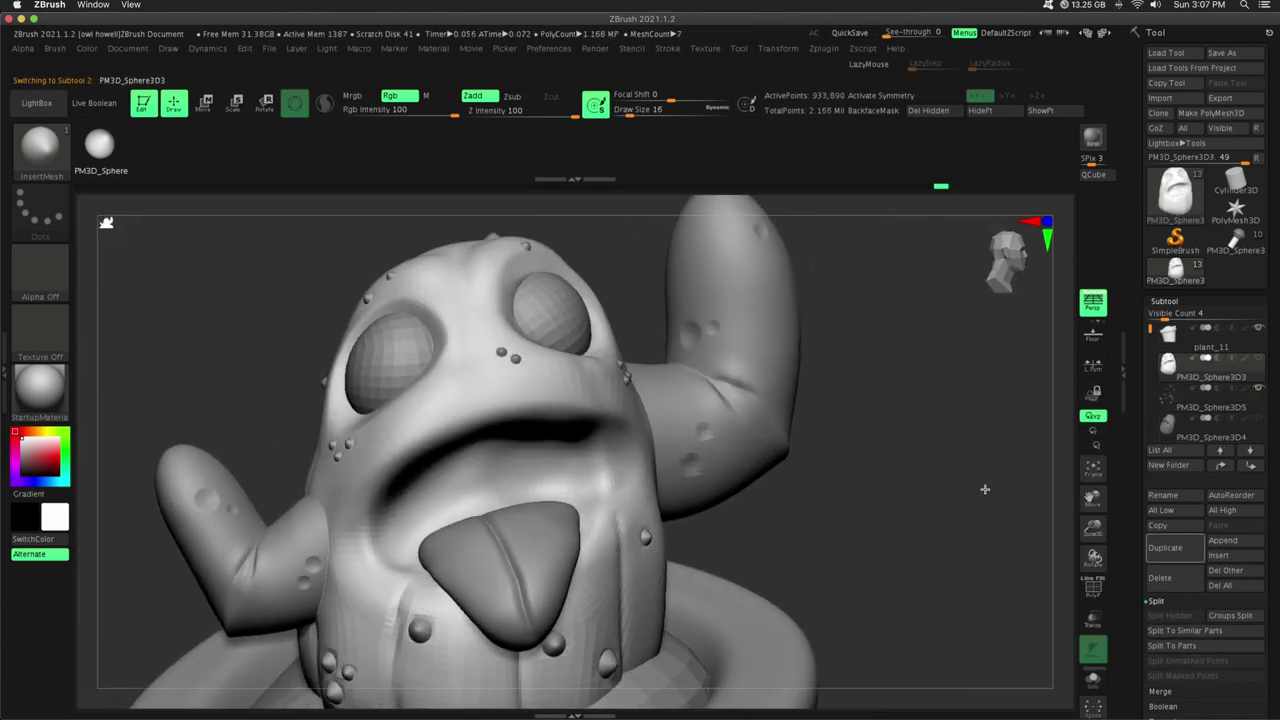
# Try inserting a sphere on the original body, and switch to the Standard brush.
pyautogui.keyDown('alt'); pyautogui.moveTo(986, 489); pyautogui.dragTo(1108, 628); pyautogui.keyUp('alt')
pyautogui.click(555, 400)
pyautogui.click(41, 149)
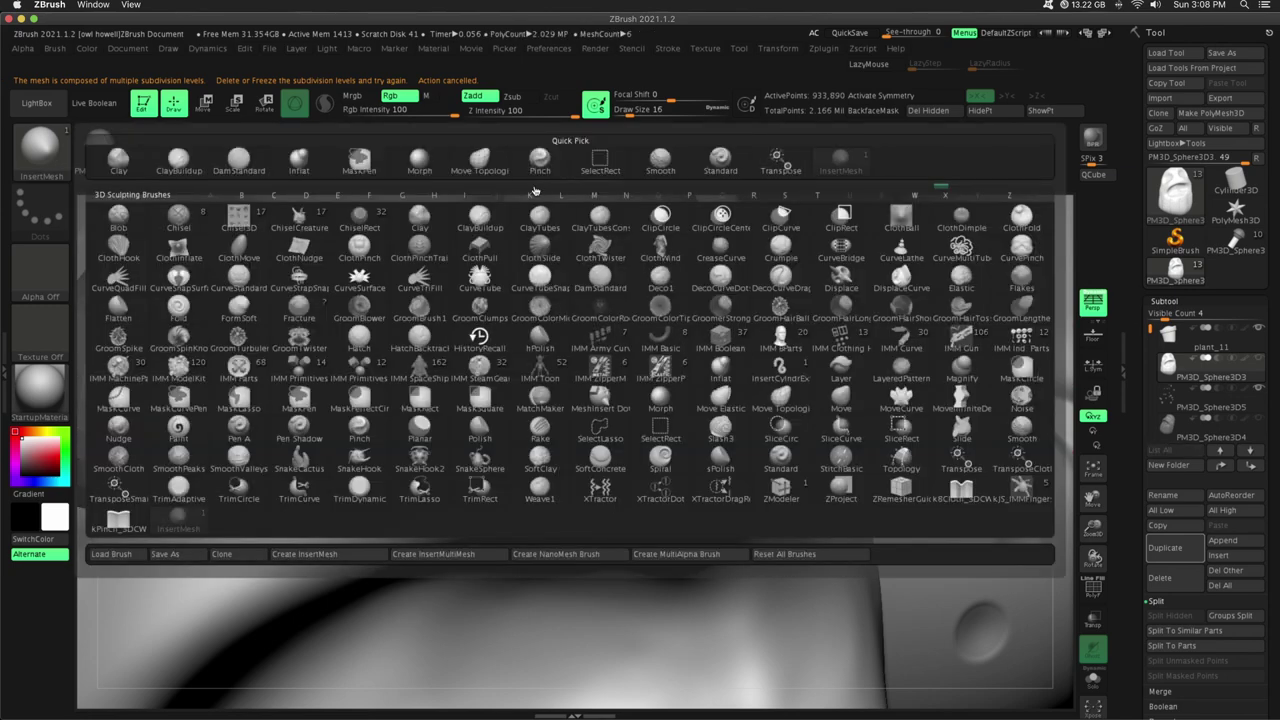
pyautogui.click(714, 165)
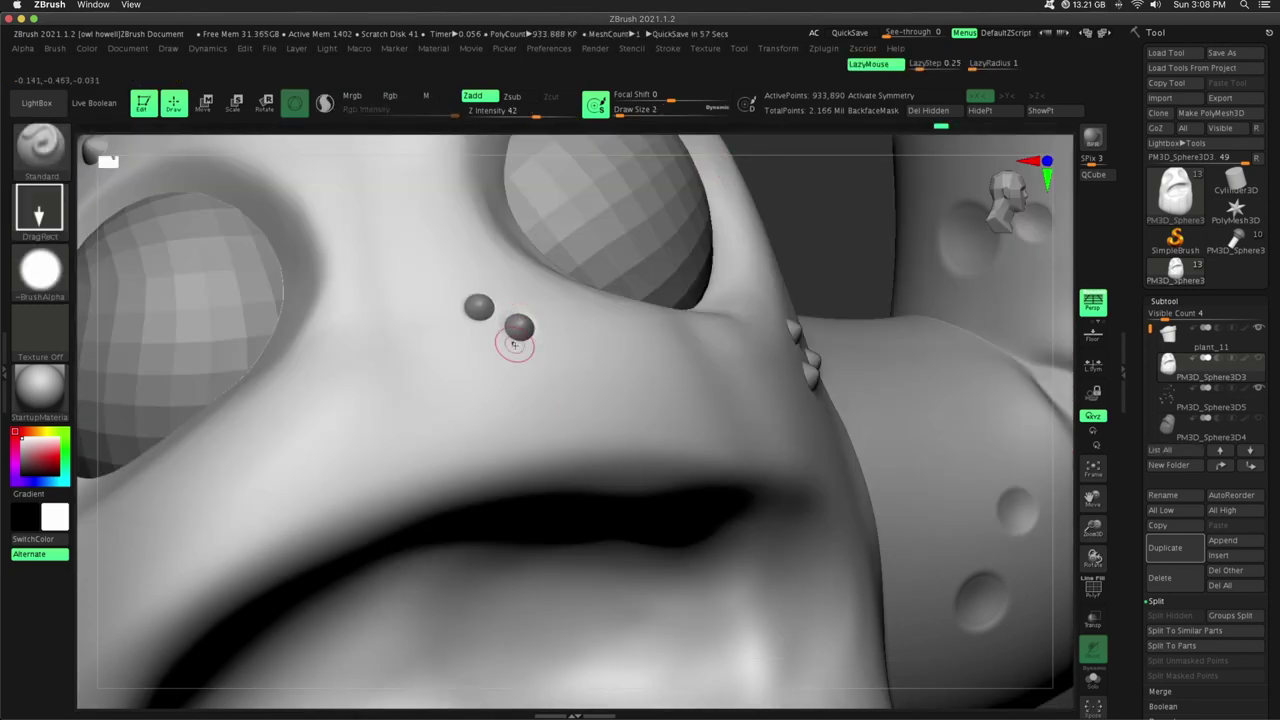
# Select the larger arm, duplicate its subtool and hide the original PM3D_Sphere3D1_1.
pyautogui.keyDown('alt'); pyautogui.moveTo(1077, 524); pyautogui.dragTo(985, 405); pyautogui.keyUp('alt')
pyautogui.keyDown('alt'); pyautogui.click(706, 374); pyautogui.keyUp('alt')
pyautogui.moveTo(850, 372)
pyautogui.mouseDown()
pyautogui.moveTo(914, 380)
pyautogui.moveTo(850, 395)
pyautogui.mouseUp()
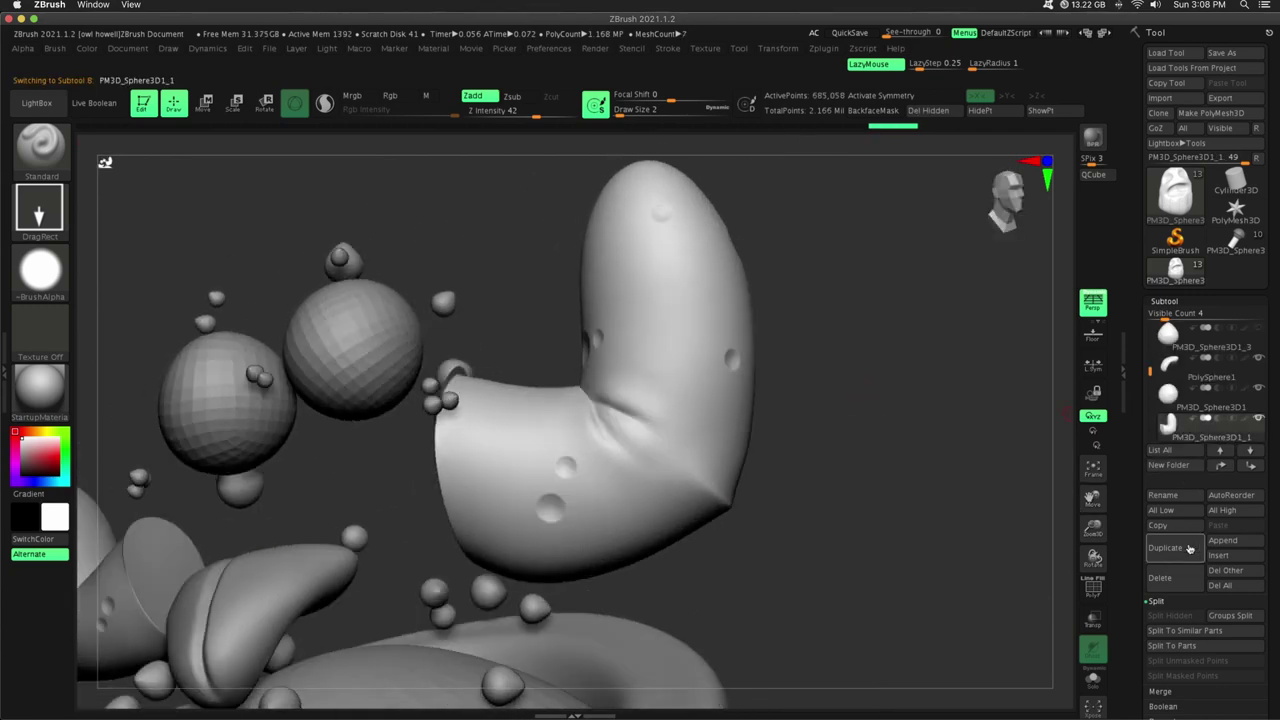
pyautogui.click(1191, 549)
pyautogui.click(1258, 388)
# Lower the subdivision level of the larger arm's copy and delete its higher levels.
pyautogui.click(1164, 301)
pyautogui.click(1169, 316)
pyautogui.moveTo(1198, 346); pyautogui.dragTo(1152, 346)
pyautogui.click(1233, 361)
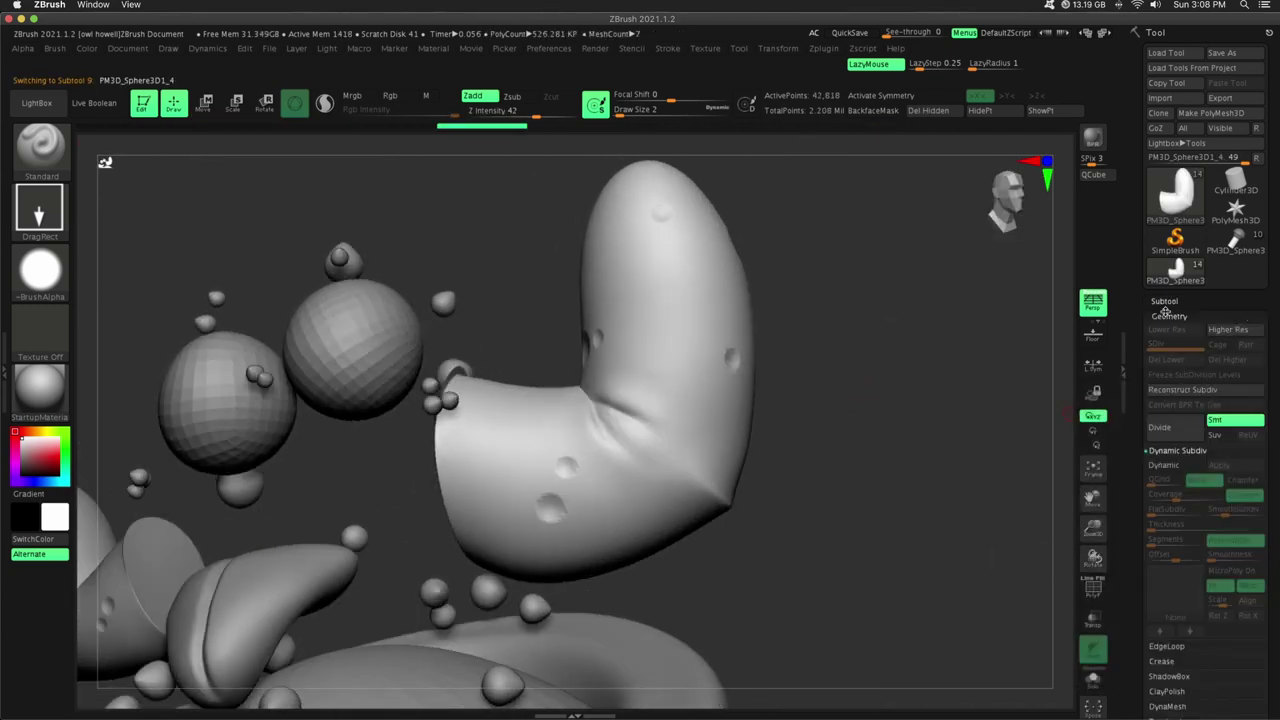
pyautogui.click(1169, 316)
# Switch to the sphere InsertMesh brush and insert spheres into the dents on the front of the larger arm's copy.
pyautogui.click(41, 149)
pyautogui.click(849, 162)
pyautogui.keyDown('alt'); pyautogui.moveTo(930, 620); pyautogui.dragTo(900, 520); pyautogui.keyUp('alt')
pyautogui.moveTo(589, 614); pyautogui.dragTo(606, 618)
pyautogui.moveTo(623, 518); pyautogui.dragTo(640, 523)
pyautogui.keyDown('alt'); pyautogui.moveTo(1020, 480); pyautogui.dragTo(1005, 620); pyautogui.keyUp('alt')
pyautogui.moveTo(790, 477); pyautogui.dragTo(811, 480)
pyautogui.moveTo(985, 490); pyautogui.dragTo(1045, 492)
pyautogui.moveTo(541, 422); pyautogui.dragTo(549, 446)
pyautogui.moveTo(463, 443); pyautogui.dragTo(490, 462)
# Insert spheres into the dents on the tip and outer sides of the larger arm's forearm.
pyautogui.moveTo(1046, 503); pyautogui.dragTo(930, 540)
pyautogui.keyDown('alt'); pyautogui.moveTo(860, 480); pyautogui.dragTo(800, 400); pyautogui.keyUp('alt')
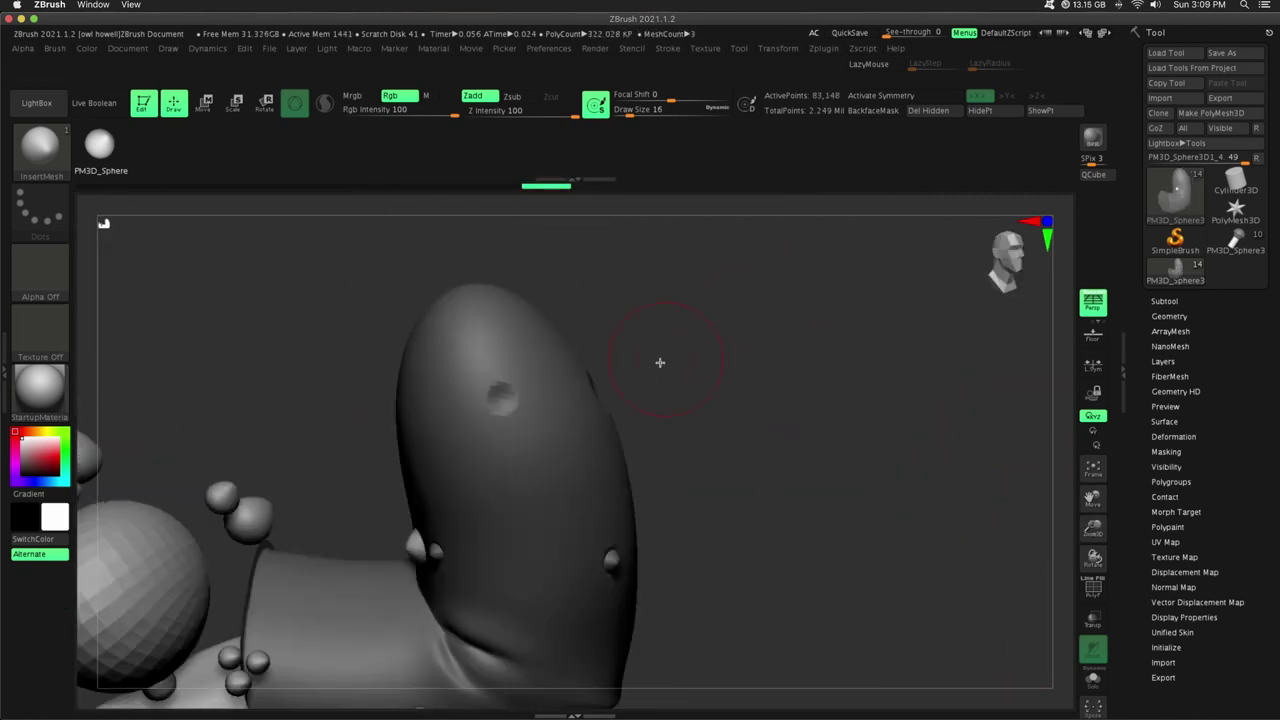
pyautogui.moveTo(690, 354); pyautogui.dragTo(615, 358)
pyautogui.moveTo(621, 381); pyautogui.dragTo(640, 405)
pyautogui.moveTo(808, 352); pyautogui.dragTo(720, 354)
pyautogui.moveTo(780, 394); pyautogui.dragTo(783, 423)
pyautogui.moveTo(930, 335); pyautogui.dragTo(860, 338)
pyautogui.moveTo(801, 348); pyautogui.dragTo(801, 367)
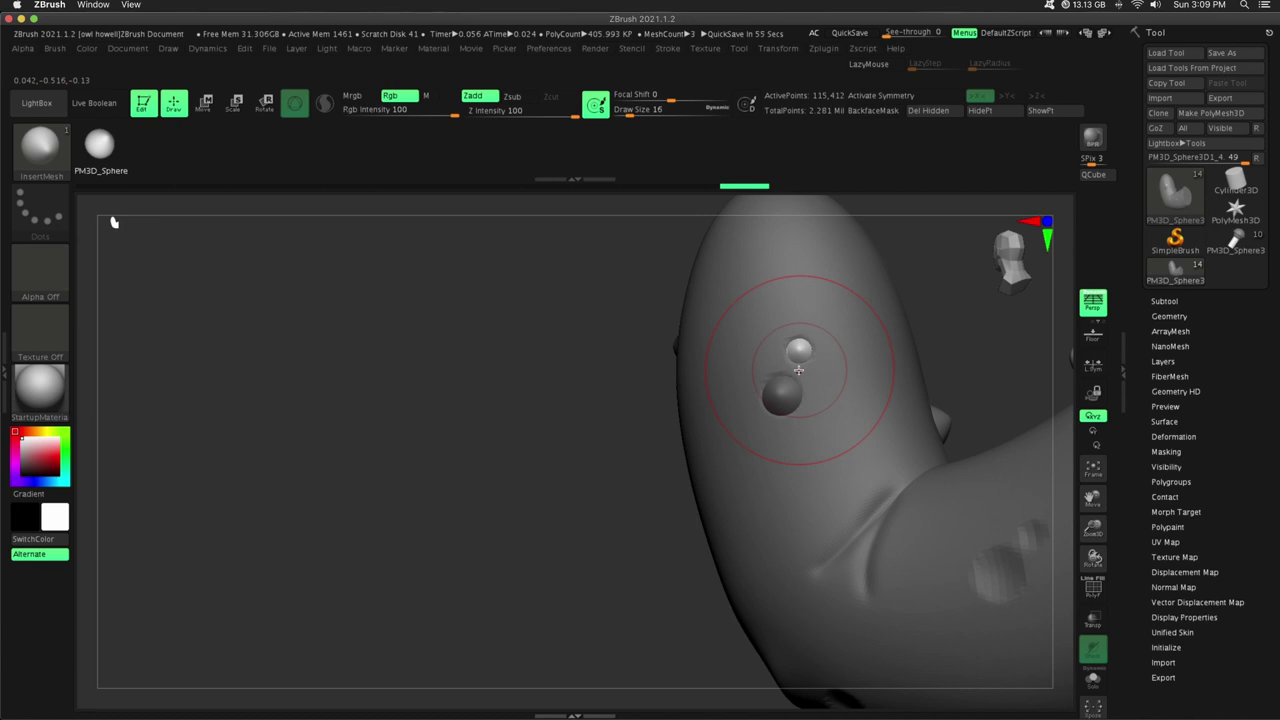
# Insert spheres into the dents around the larger arm's elbow and on its part next to the body.
pyautogui.keyDown('alt'); pyautogui.moveTo(985, 300); pyautogui.dragTo(925, 330); pyautogui.keyUp('alt')
pyautogui.moveTo(752, 484); pyautogui.dragTo(754, 505)
pyautogui.moveTo(680, 650); pyautogui.dragTo(672, 605)
pyautogui.moveTo(740, 321); pyautogui.dragTo(873, 392, button='right')
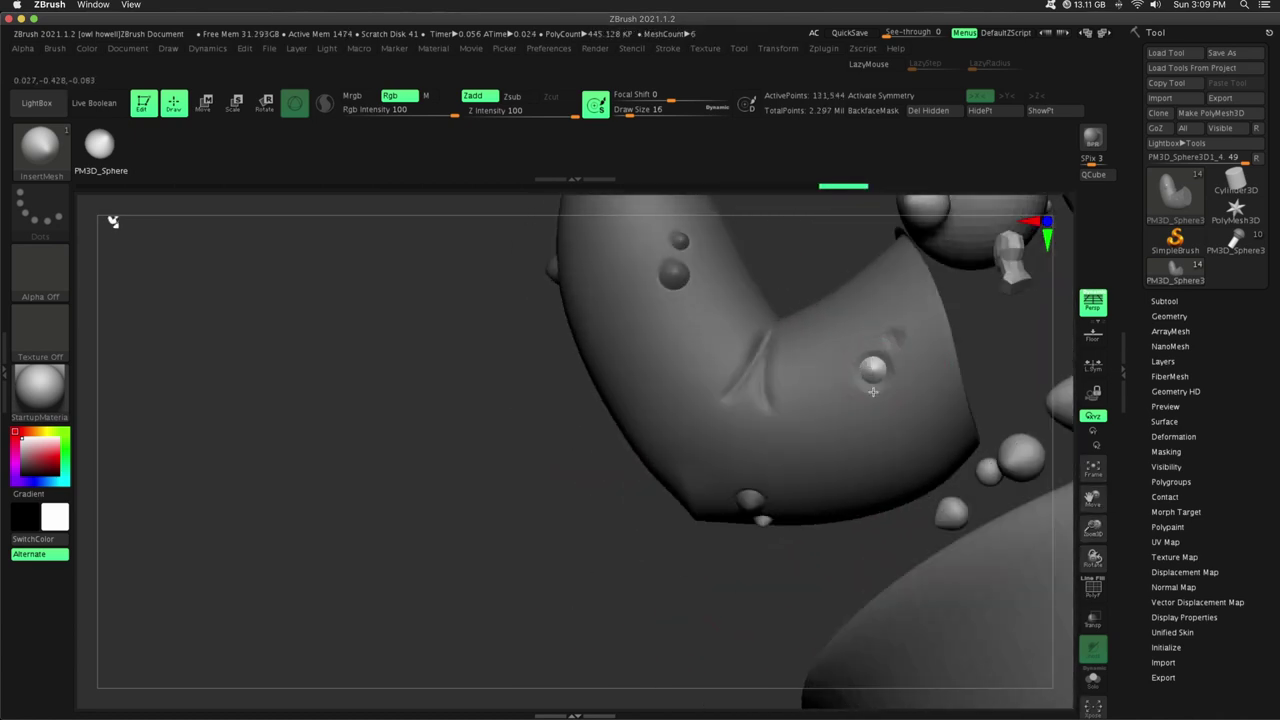
pyautogui.moveTo(888, 356); pyautogui.dragTo(888, 359)
pyautogui.keyDown('alt'); pyautogui.moveTo(800, 235); pyautogui.dragTo(660, 300); pyautogui.keyUp('alt')
pyautogui.moveTo(557, 289); pyautogui.dragTo(720, 325)
# Split the larger arm's inserted spheres into a separate subtool with Split To Similar Parts.
pyautogui.click(1164, 301)
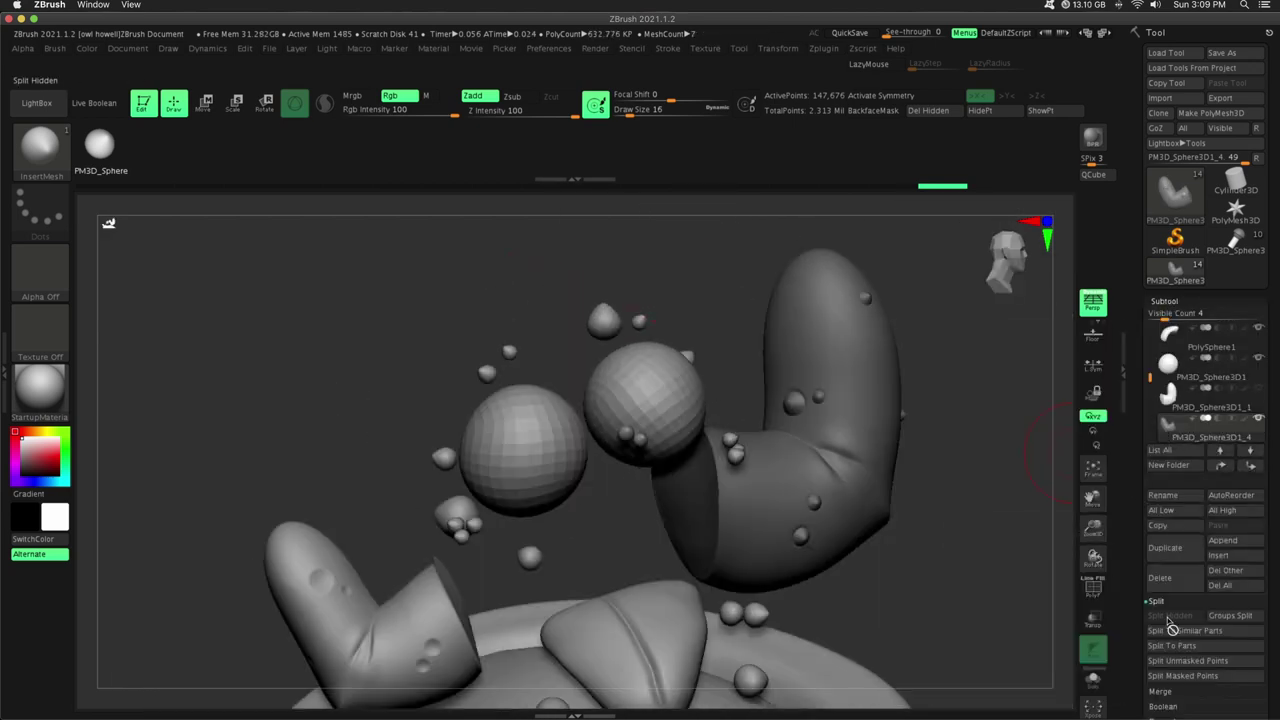
pyautogui.click(1170, 630)
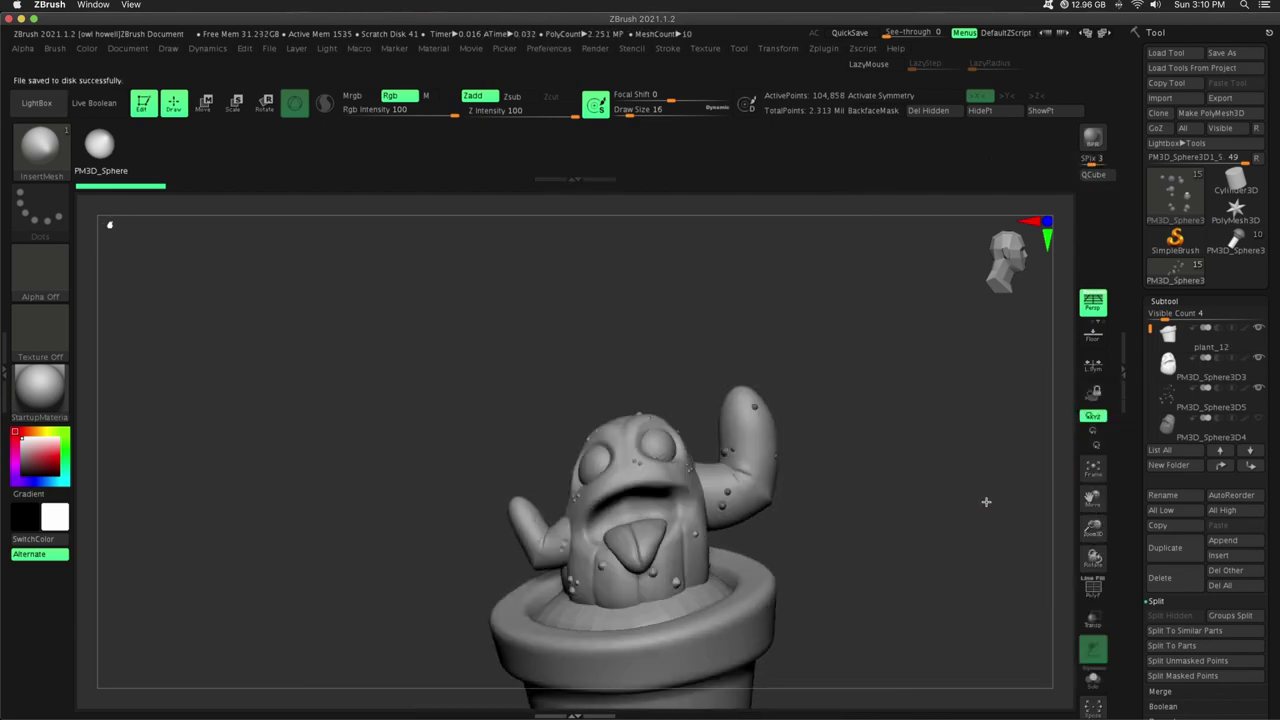
pyautogui.moveTo(986, 500); pyautogui.dragTo(920, 532, button='right')
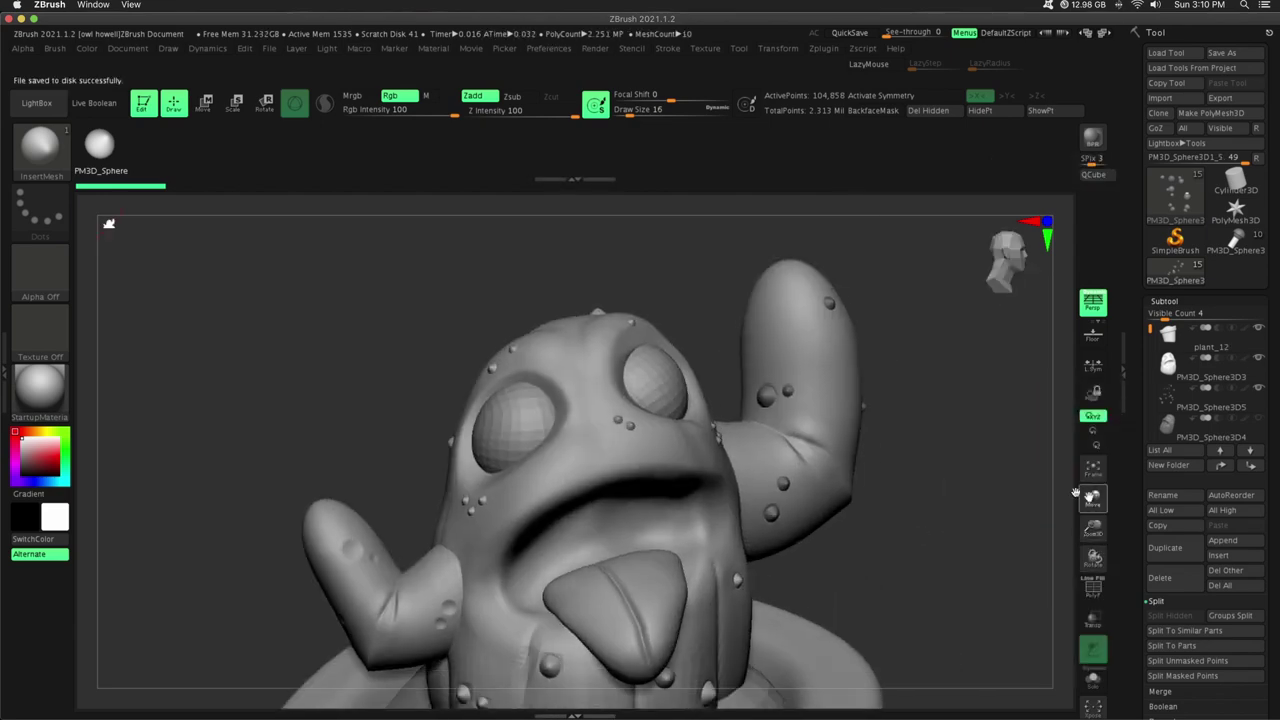
# Duplicate the smaller arm and insert spheres into the two front dents on its part next to the body.
pyautogui.click(1205, 298)
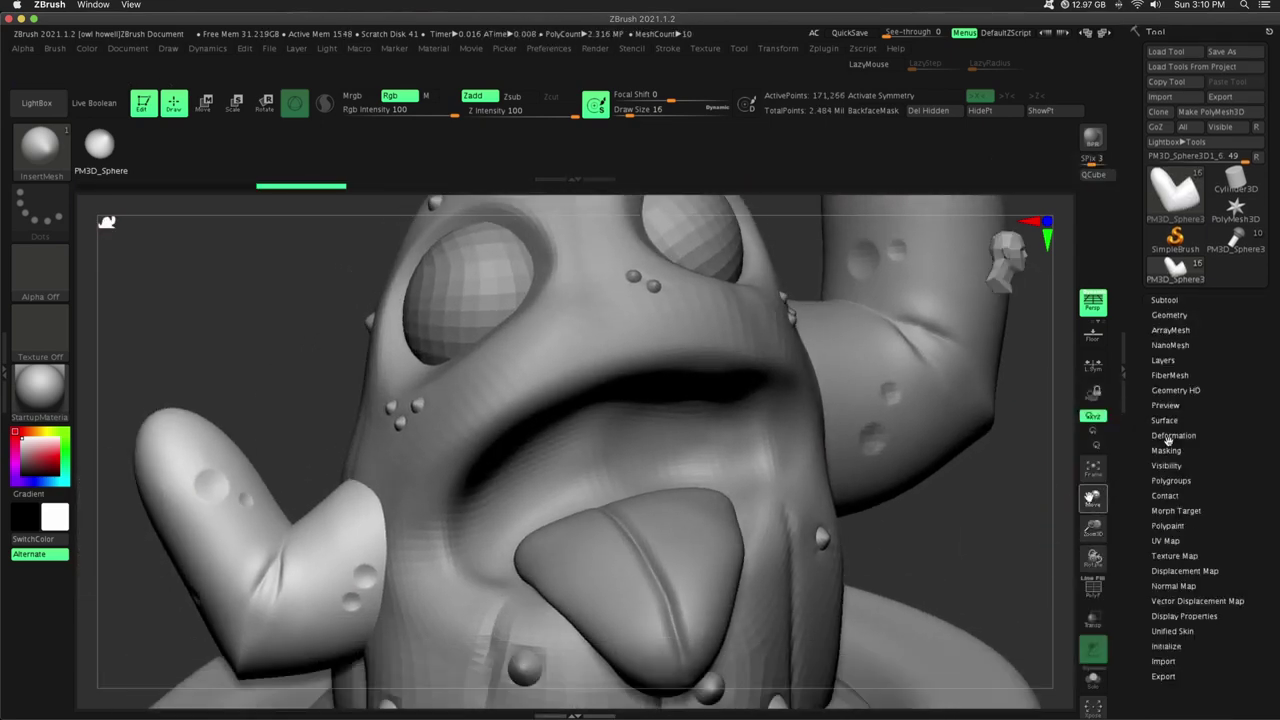
pyautogui.moveTo(520, 400); pyautogui.dragTo(417, 388, button='right')
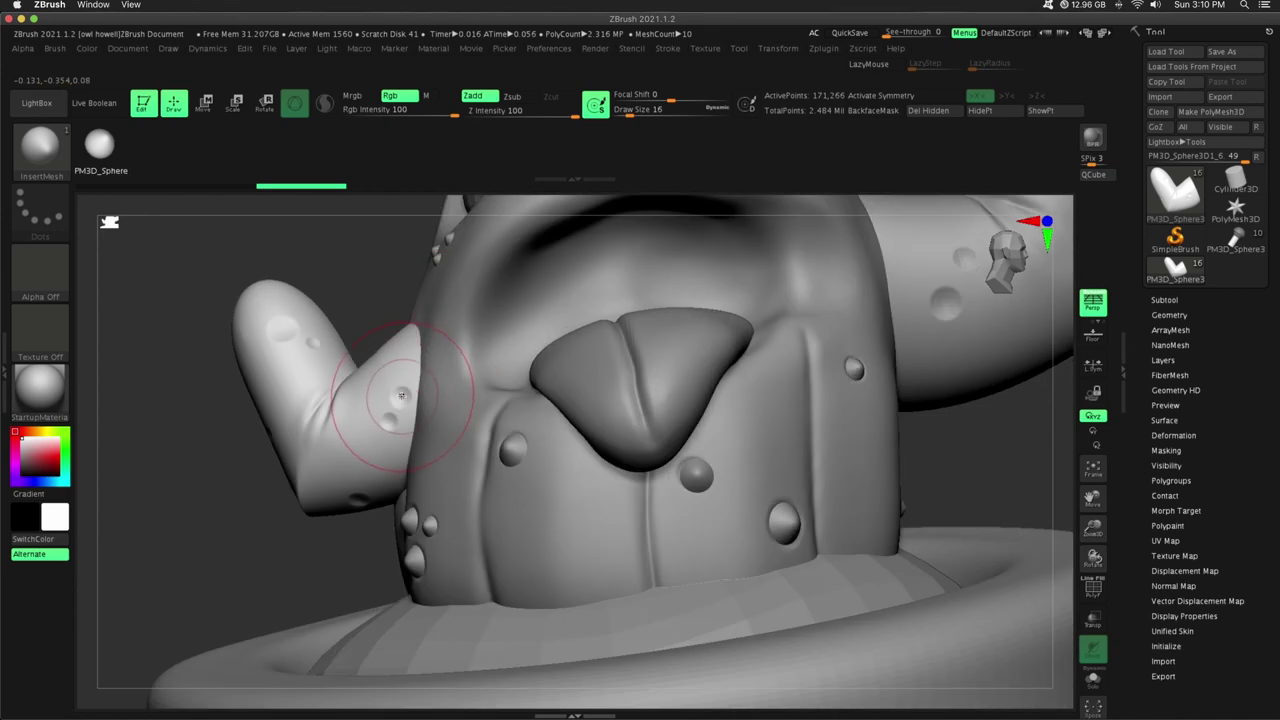
pyautogui.click(1172, 301)
pyautogui.moveTo(403, 397); pyautogui.dragTo(406, 410)
pyautogui.moveTo(1093, 528); pyautogui.dragTo(1093, 590)
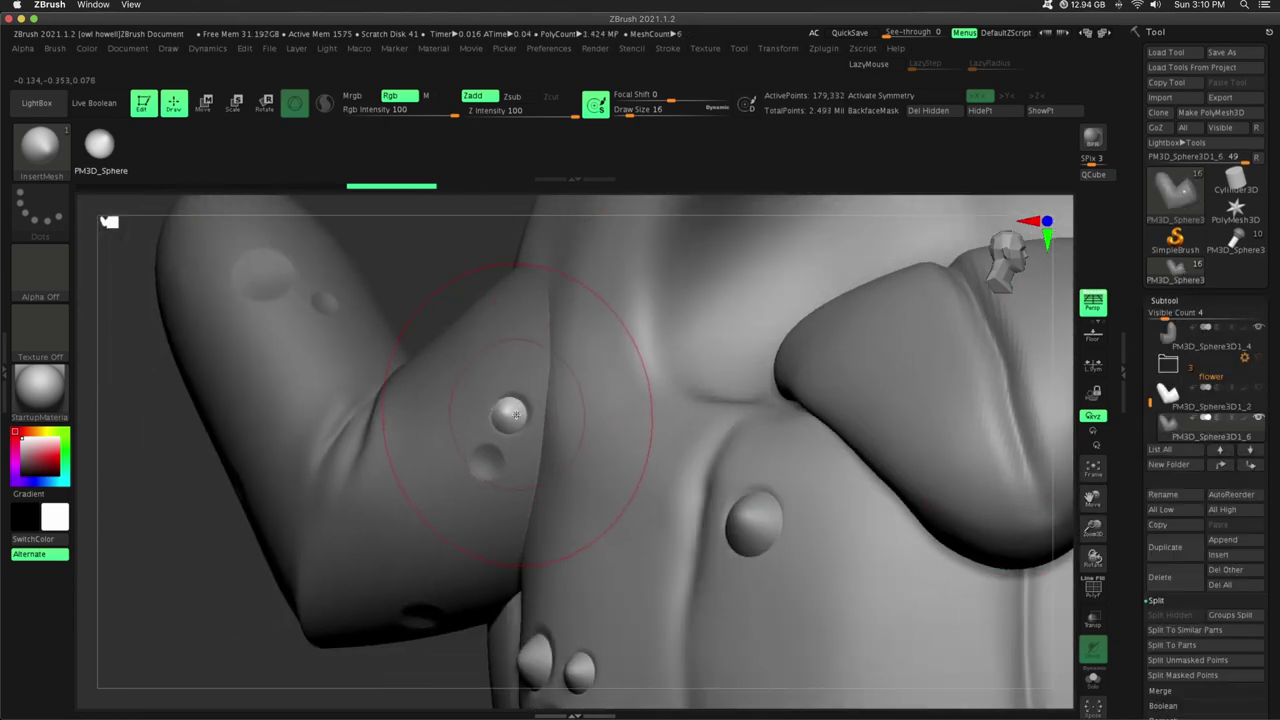
pyautogui.press('w')
pyautogui.moveTo(508, 414); pyautogui.dragTo(514, 410)
pyautogui.press('q')
pyautogui.moveTo(487, 463); pyautogui.dragTo(489, 486)
# Insert spheres into the two dents on the front of the smaller arm's forearm.
pyautogui.moveTo(277, 302); pyautogui.dragTo(320, 330, button='right')
pyautogui.press('super+z')
pyautogui.moveTo(266, 276); pyautogui.dragTo(280, 318)
pyautogui.moveTo(300, 330); pyautogui.dragTo(340, 310, button='right')
pyautogui.moveTo(322, 301); pyautogui.dragTo(335, 322)
# Insert spheres into the dents on the outer side of the smaller arm.
pyautogui.moveTo(297, 620); pyautogui.dragTo(434, 511)
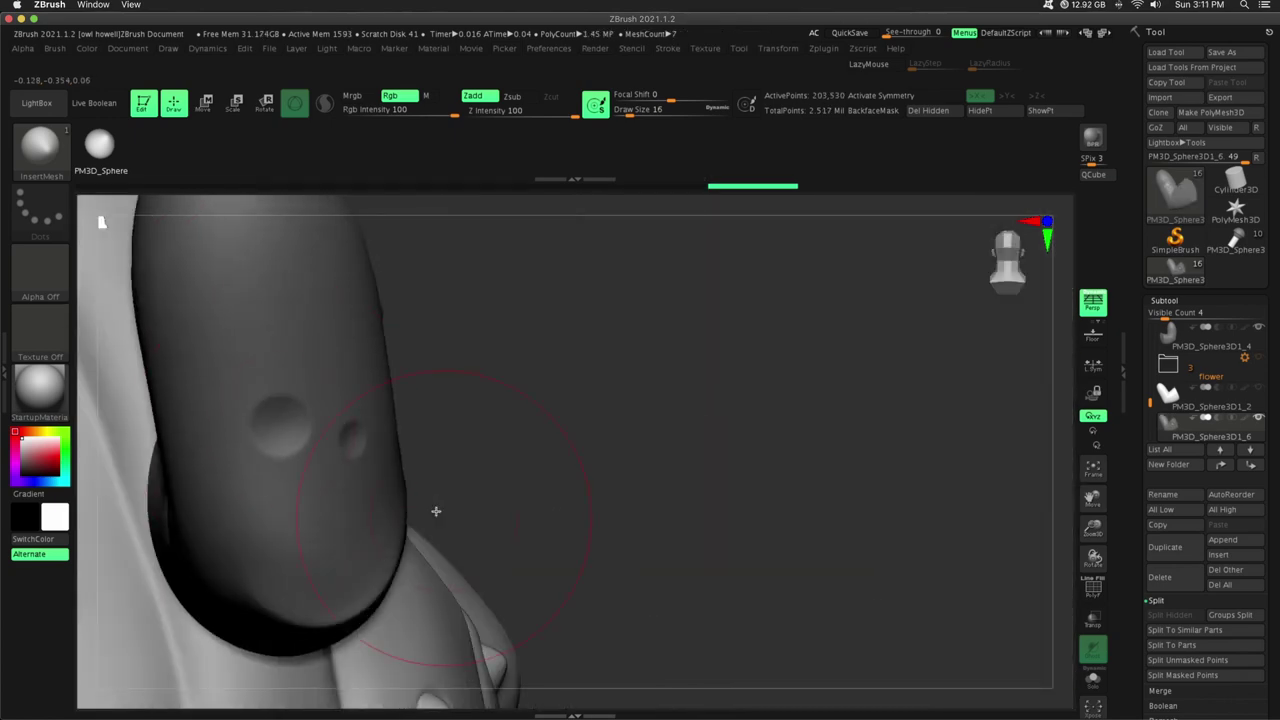
pyautogui.moveTo(281, 427); pyautogui.dragTo(290, 450)
pyautogui.moveTo(552, 392); pyautogui.dragTo(450, 352)
pyautogui.moveTo(360, 443); pyautogui.dragTo(366, 456)
pyautogui.moveTo(722, 372); pyautogui.dragTo(905, 376)
pyautogui.moveTo(531, 348); pyautogui.dragTo(532, 366)
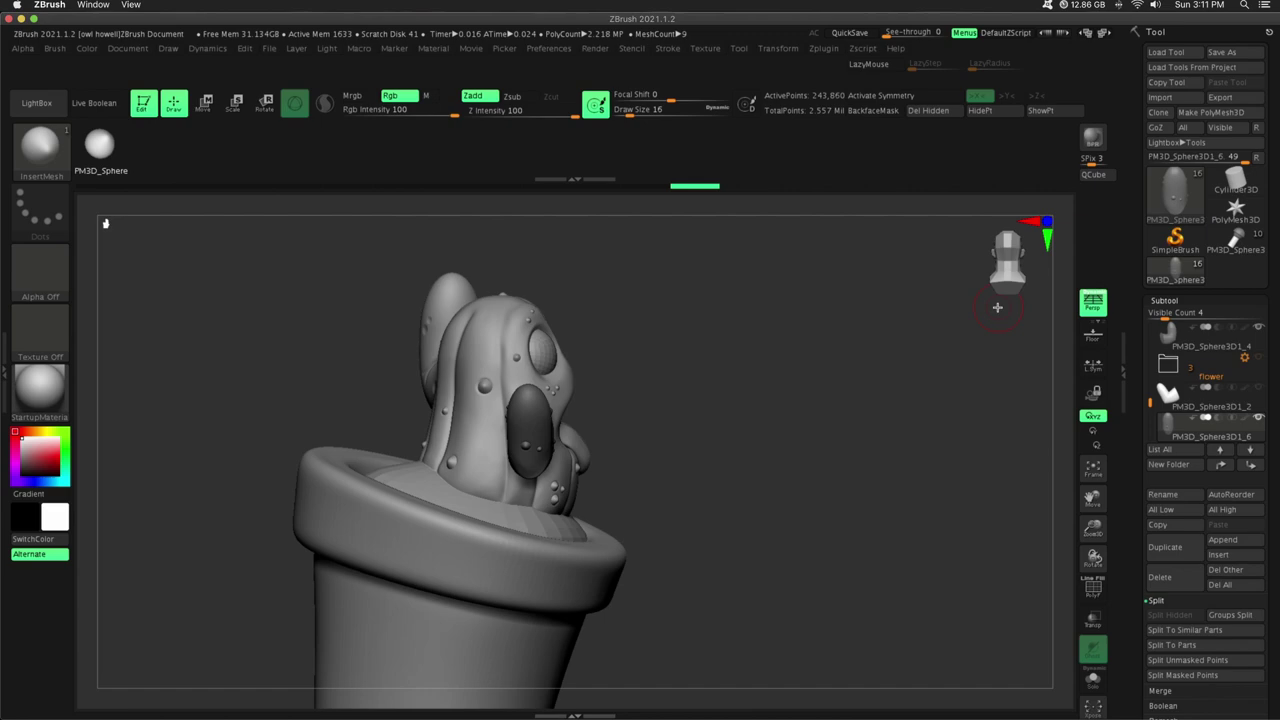
# Select the tongue subtool PolySphere1 and switch to the Move Topological brush.
pyautogui.moveTo(800, 500)
pyautogui.mouseDown(button='right')
pyautogui.moveTo(854, 491)
pyautogui.moveTo(1125, 547)
pyautogui.moveTo(890, 457)
pyautogui.mouseUp(button='right')
pyautogui.keyDown('alt'); pyautogui.click(826, 380); pyautogui.keyUp('alt')
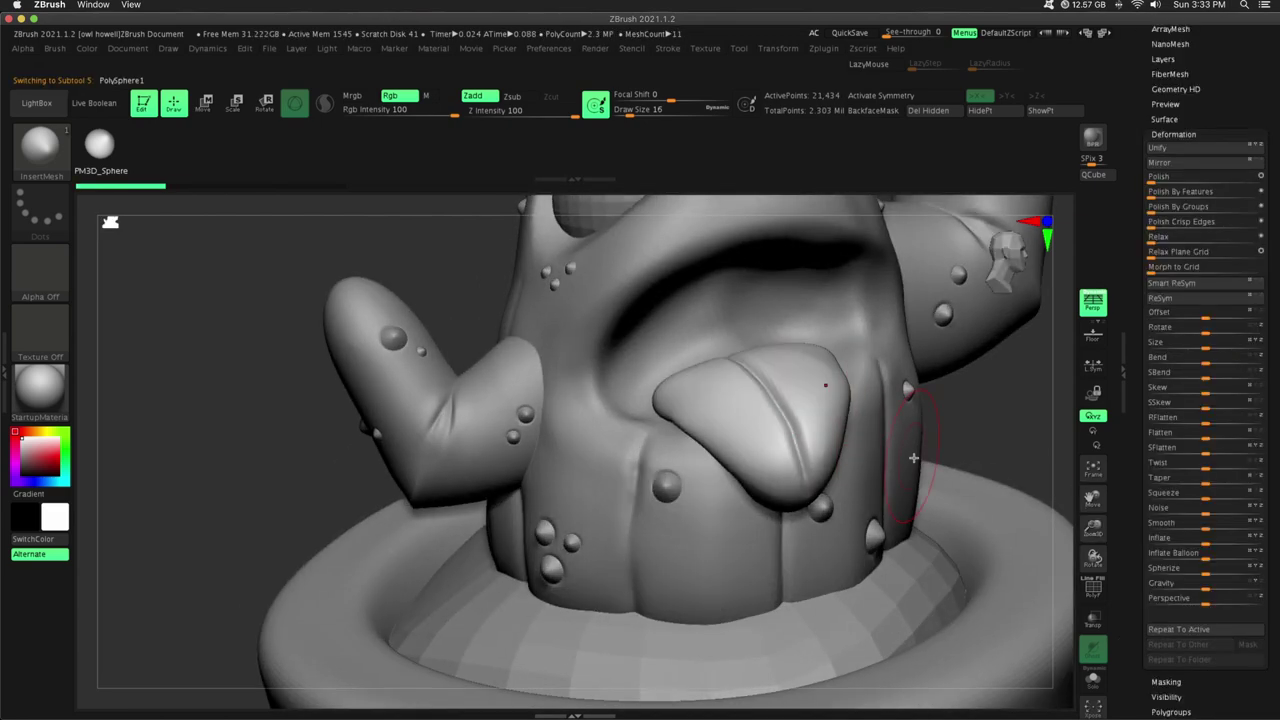
pyautogui.moveTo(826, 380); pyautogui.dragTo(434, 280, button='right')
pyautogui.press('b')
pyautogui.press('m')
pyautogui.press('t')
pyautogui.moveTo(674, 383)
pyautogui.mouseDown(button='right')
pyautogui.moveTo(649, 392)
pyautogui.moveTo(745, 350)
pyautogui.mouseUp(button='right')
# Isolate the tongue, pull its edges slightly outward, and show the whole model again.
pyautogui.click(1093, 679)
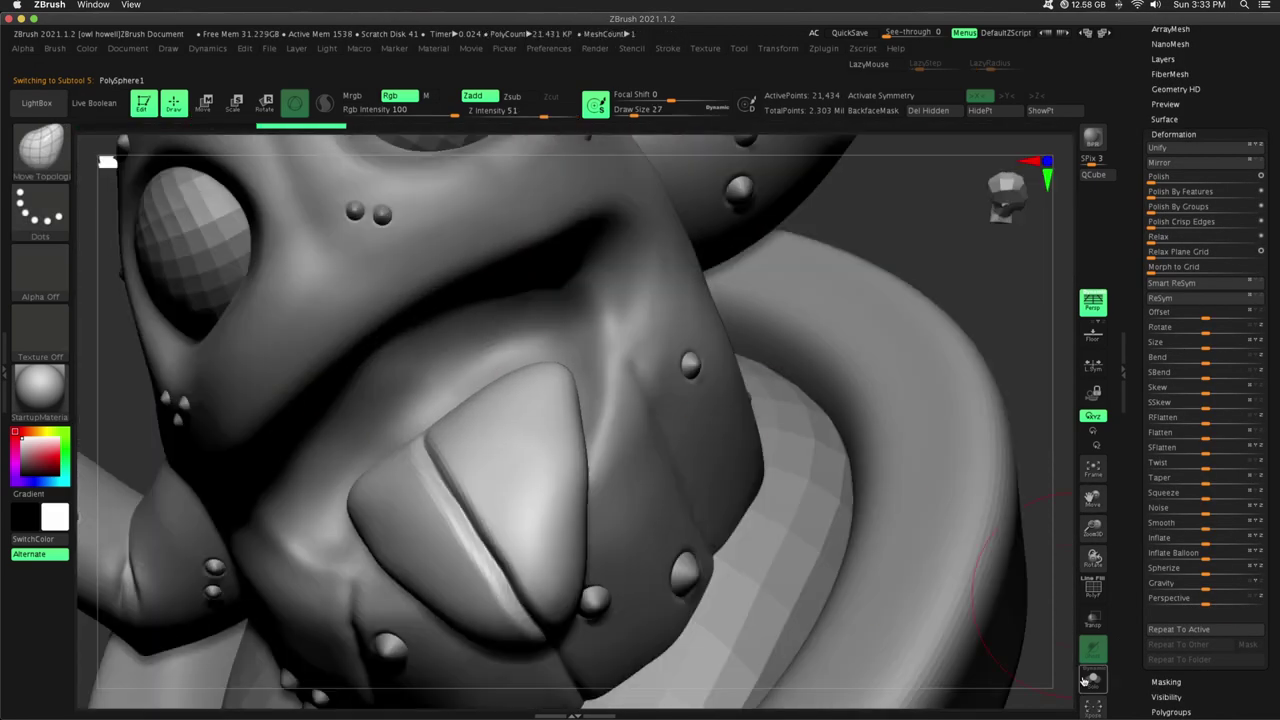
pyautogui.moveTo(443, 429); pyautogui.dragTo(425, 412)
pyautogui.moveTo(400, 520); pyautogui.dragTo(388, 508)
pyautogui.click(1093, 679)
# Set the Move Topological brush's draw size to 12 for refining the tongue.
pyautogui.moveTo(800, 460)
pyautogui.mouseDown(button='right')
pyautogui.moveTo(917, 456)
pyautogui.moveTo(872, 474)
pyautogui.mouseUp(button='right')
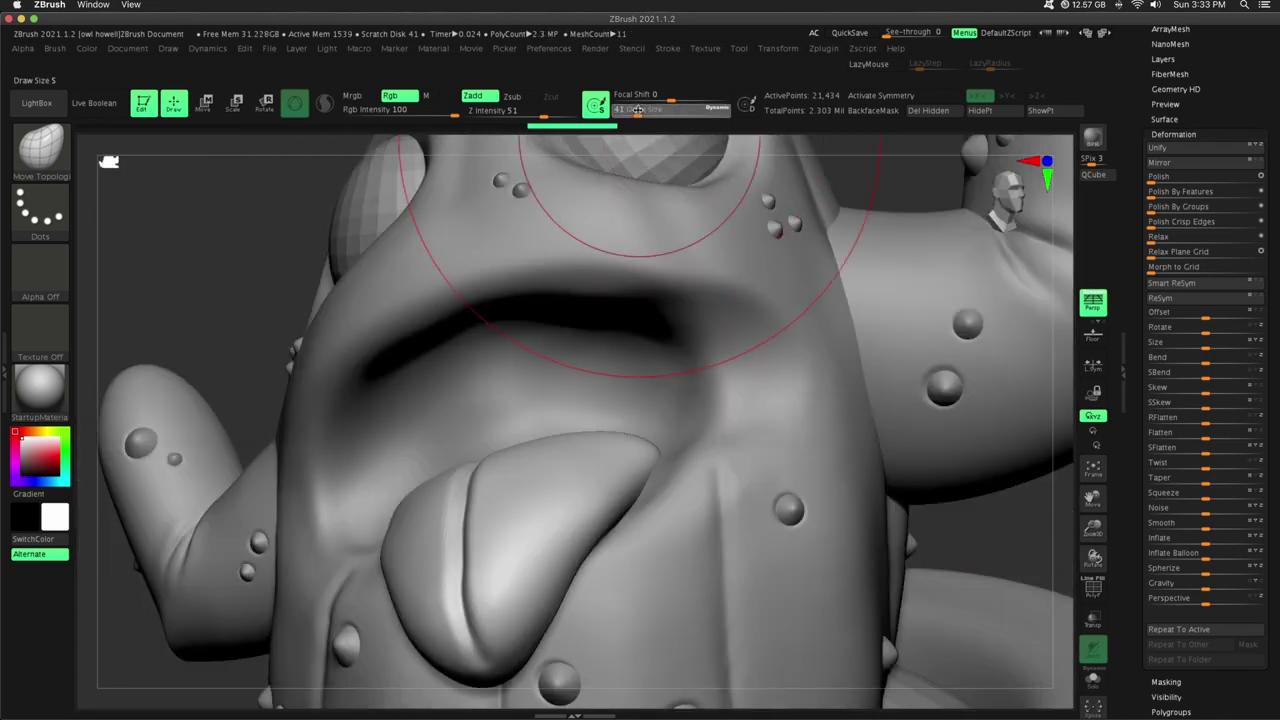
pyautogui.moveTo(638, 109); pyautogui.dragTo(632, 107)
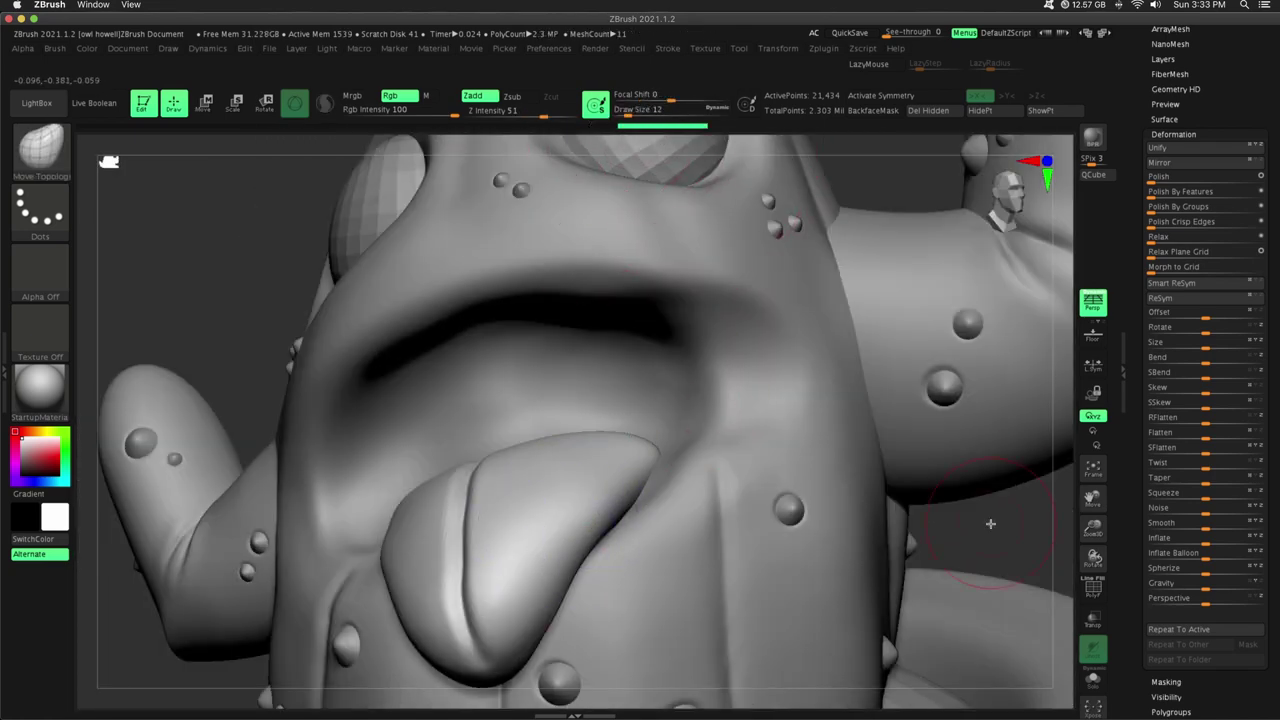
pyautogui.moveTo(990, 523); pyautogui.dragTo(986, 545)
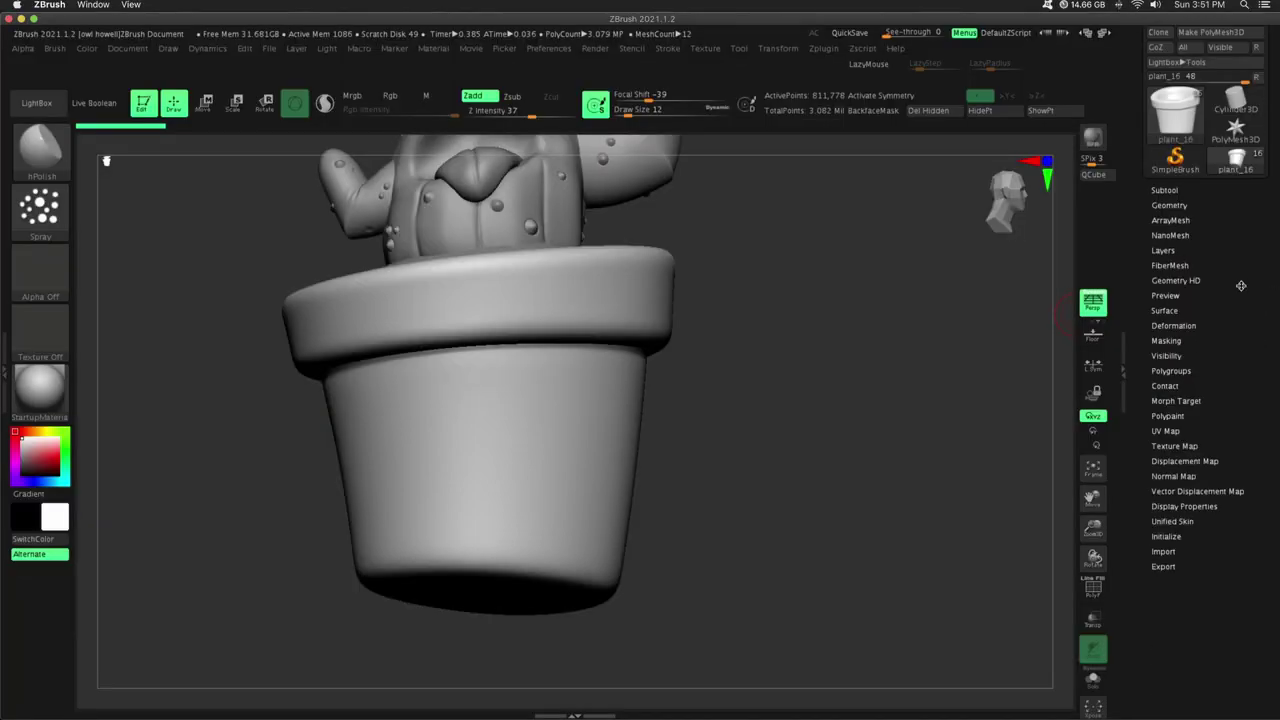
pyautogui.click(1240, 286)
pyautogui.click(1242, 472)
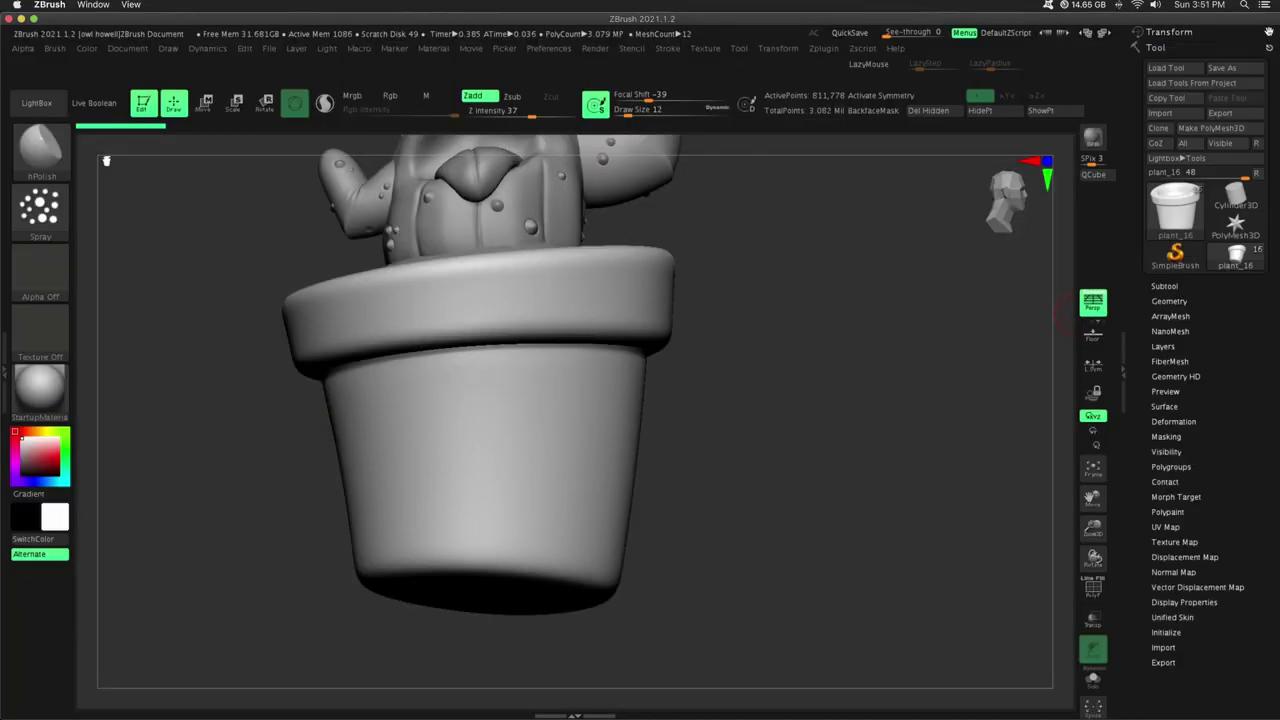
# Add a new layer to the pot for recording its surface detail.
pyautogui.click(1163, 331)
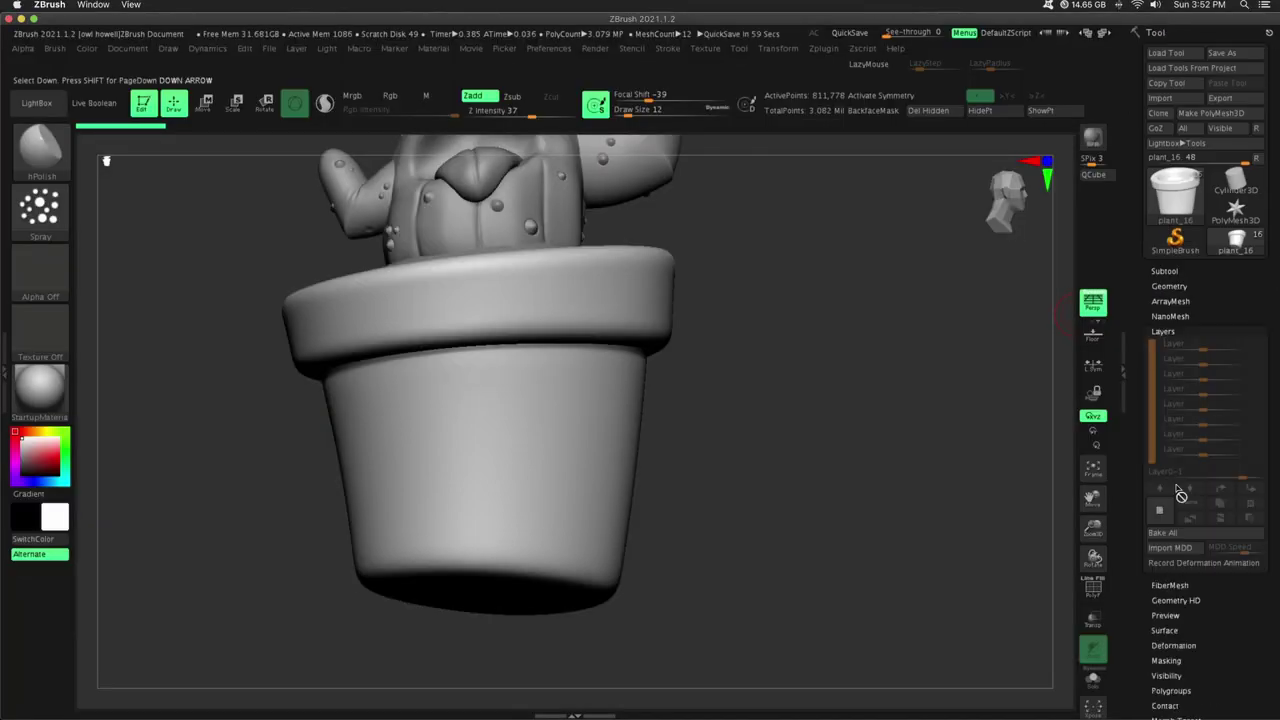
pyautogui.moveTo(749, 429); pyautogui.dragTo(586, 189)
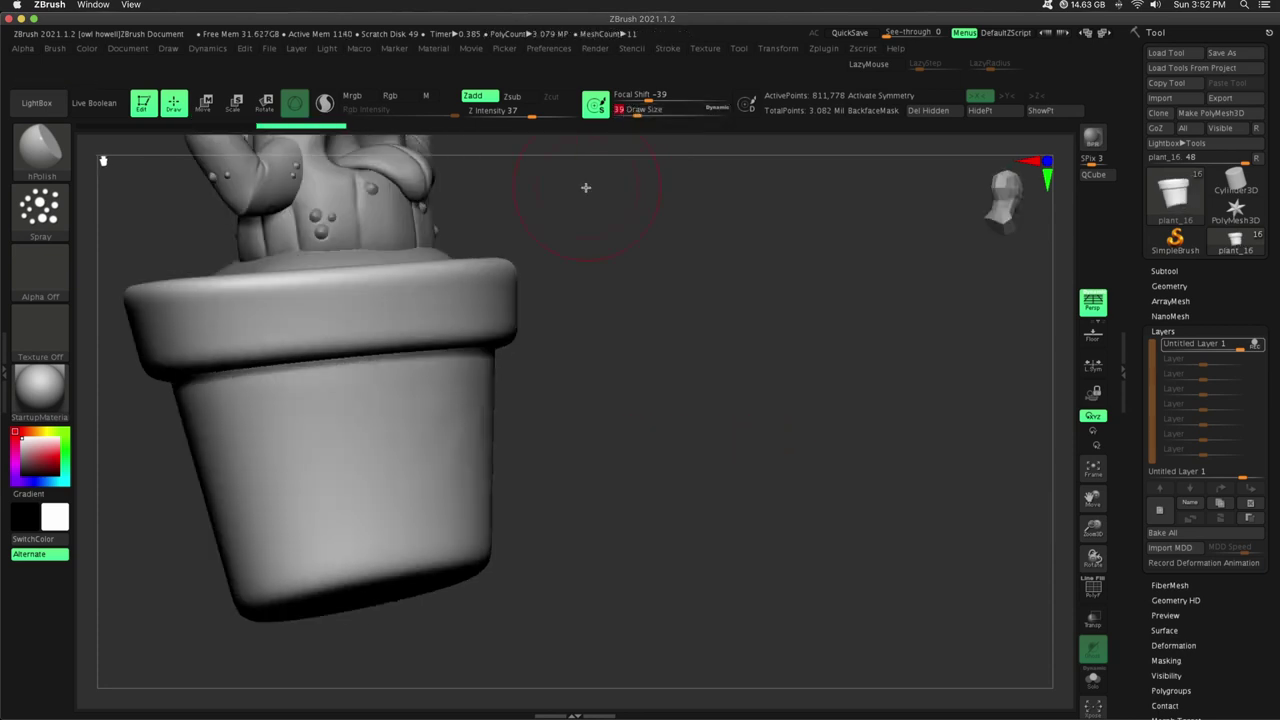
# Try hPolish spray strokes on the pot's wall at different draw sizes and Z intensities, undoing each test.
pyautogui.moveTo(632, 109); pyautogui.dragTo(630, 109)
pyautogui.moveTo(280, 490); pyautogui.dragTo(400, 480)
pyautogui.moveTo(555, 405); pyautogui.dragTo(630, 470)
pyautogui.hotkey('ctrl', 'z')
pyautogui.moveTo(532, 111); pyautogui.dragTo(546, 111)
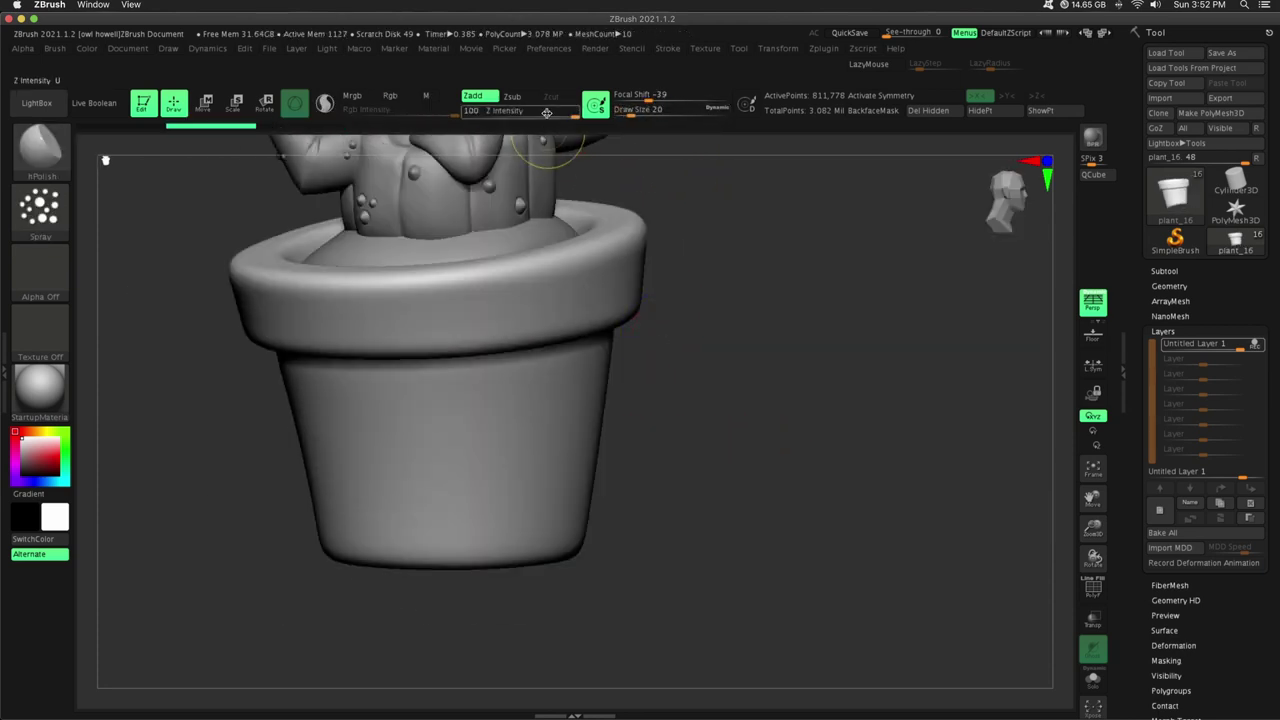
pyautogui.moveTo(450, 450); pyautogui.dragTo(543, 440)
pyautogui.hotkey('ctrl', 'z')
pyautogui.moveTo(441, 450); pyautogui.dragTo(500, 430)
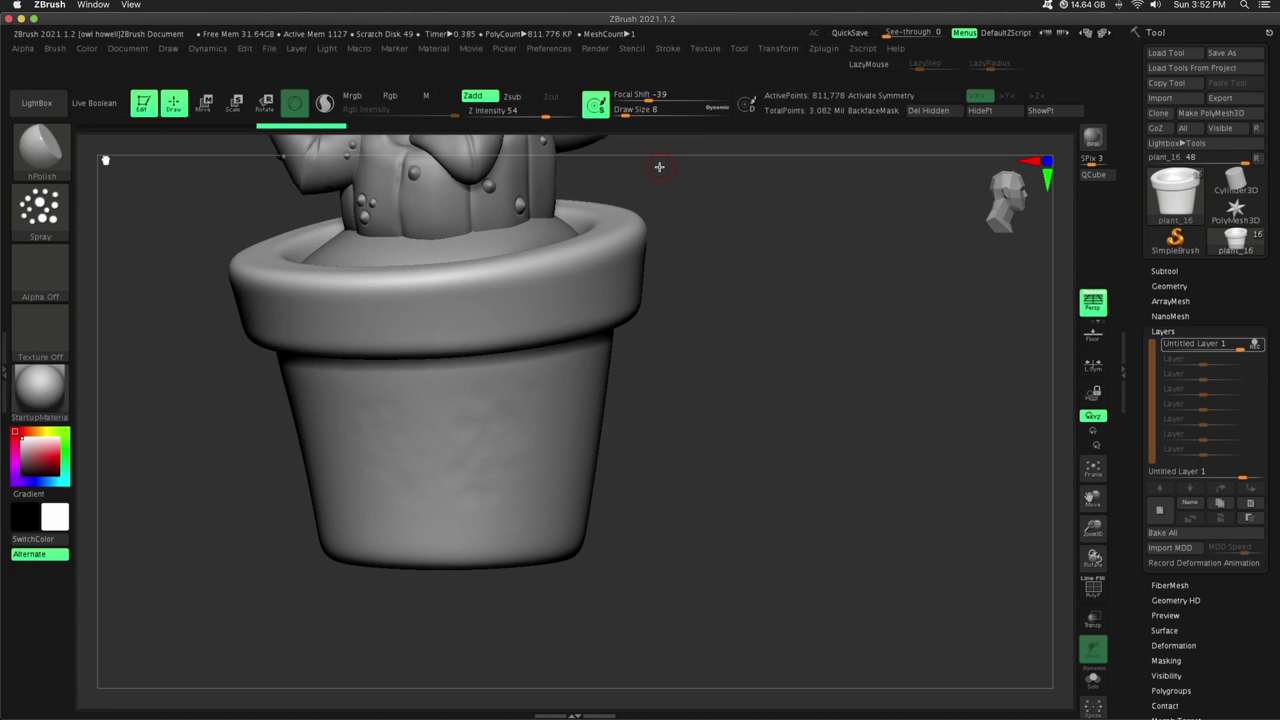
pyautogui.hotkey('ctrl', 'z')
# Roughen the pot's wall and rim using hPolish spray strokes at draw size 13 and Z intensity 54.
pyautogui.moveTo(625, 110); pyautogui.dragTo(628, 110)
pyautogui.moveTo(730, 430); pyautogui.dragTo(700, 290)
pyautogui.moveTo(600, 440); pyautogui.dragTo(524, 306)
pyautogui.moveTo(524, 305); pyautogui.dragTo(501, 371, button='right')
pyautogui.moveTo(796, 464); pyautogui.dragTo(786, 333, button='right')
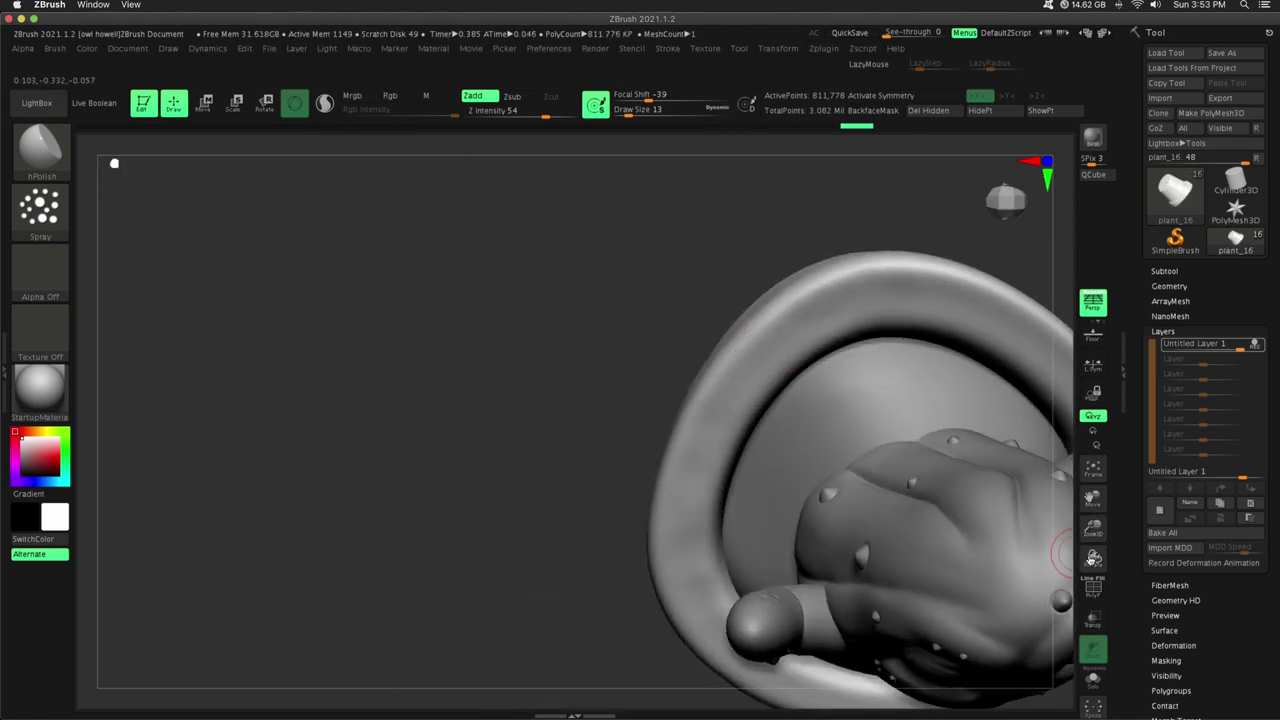
pyautogui.moveTo(1091, 558); pyautogui.dragTo(1091, 498, button='right')
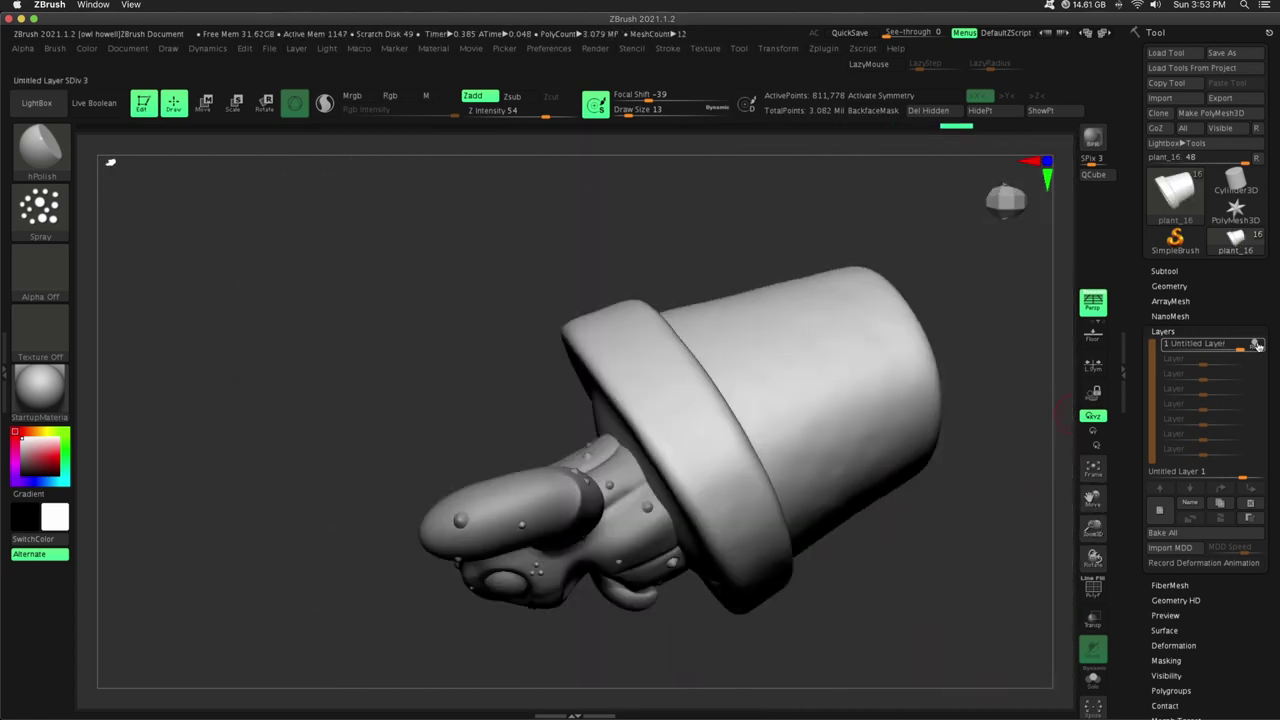
# Try different intensities for the pot's texture layer and undo the changes.
pyautogui.moveTo(1238, 472); pyautogui.dragTo(1269, 471)
pyautogui.moveTo(1000, 455); pyautogui.dragTo(960, 434, button='right')
pyautogui.moveTo(1261, 474); pyautogui.dragTo(1247, 474)
pyautogui.moveTo(950, 455); pyautogui.dragTo(1000, 450, button='right')
pyautogui.press('super+z')
pyautogui.press('super+z')
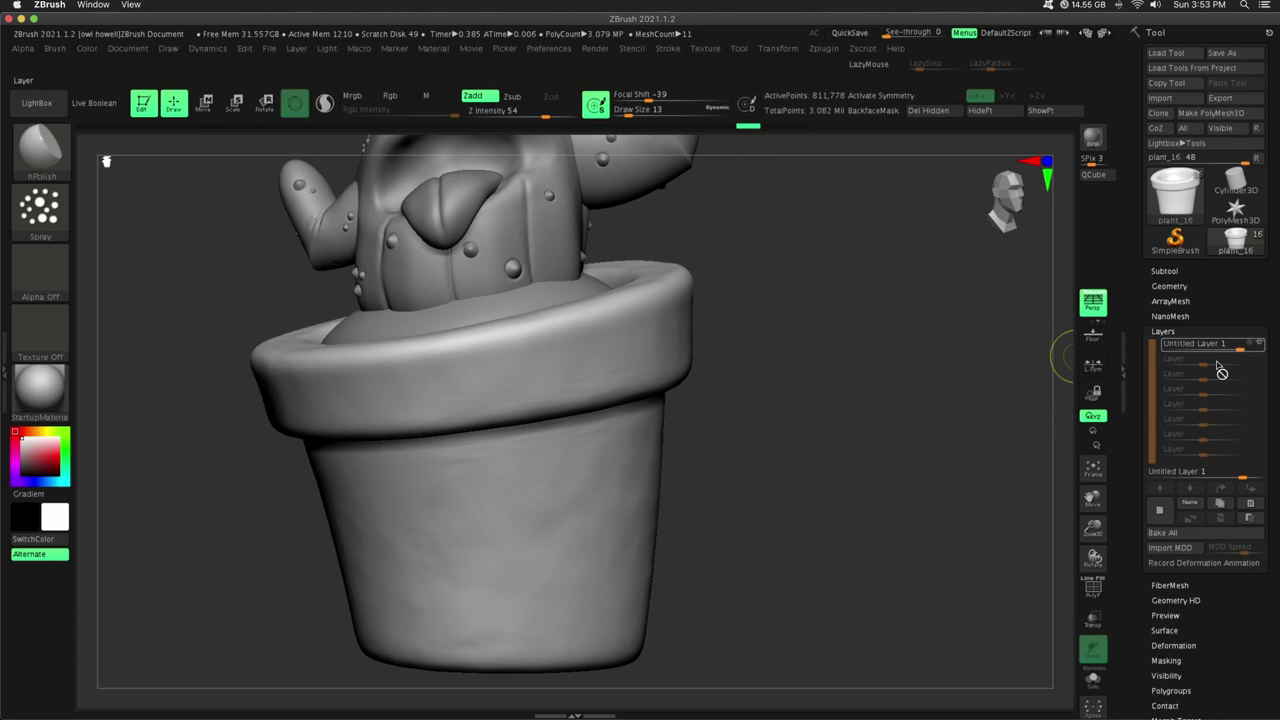
# Add a second layer to the pot and try the Orb_Slash01 brush on the rim.
pyautogui.click(1180, 345)
pyautogui.click(1159, 510)
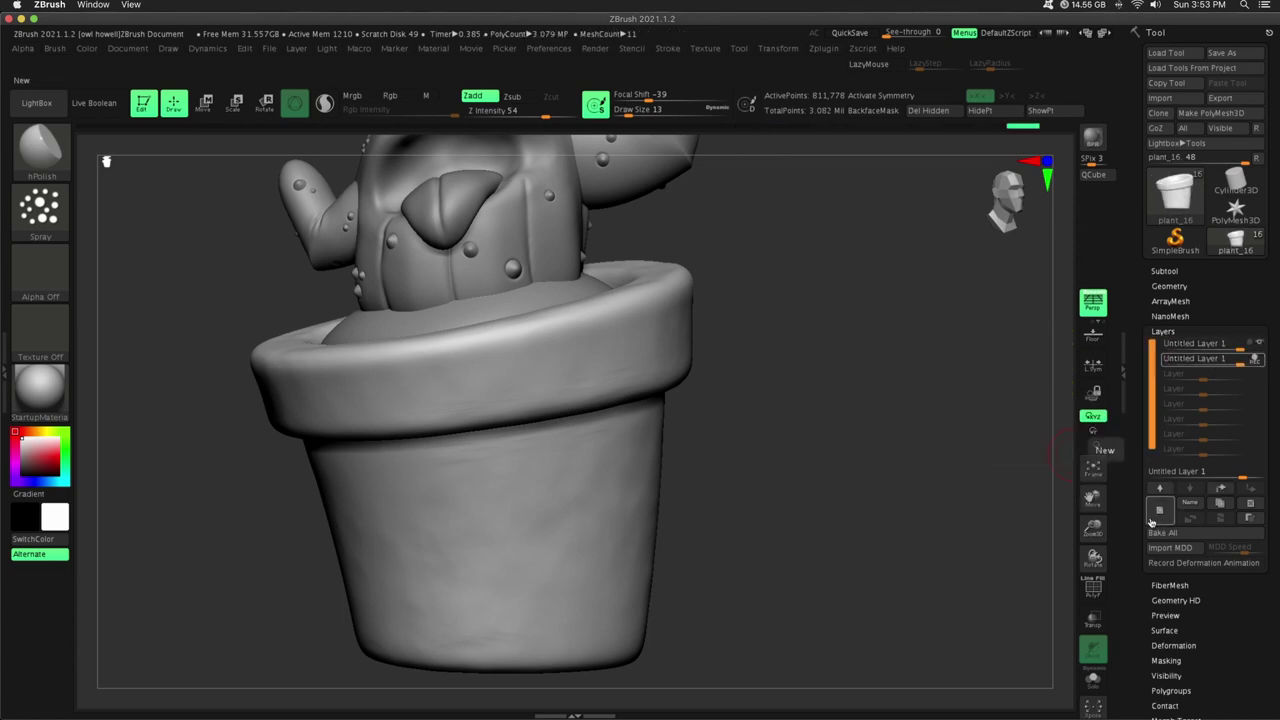
pyautogui.press('b')
pyautogui.click(608, 160)
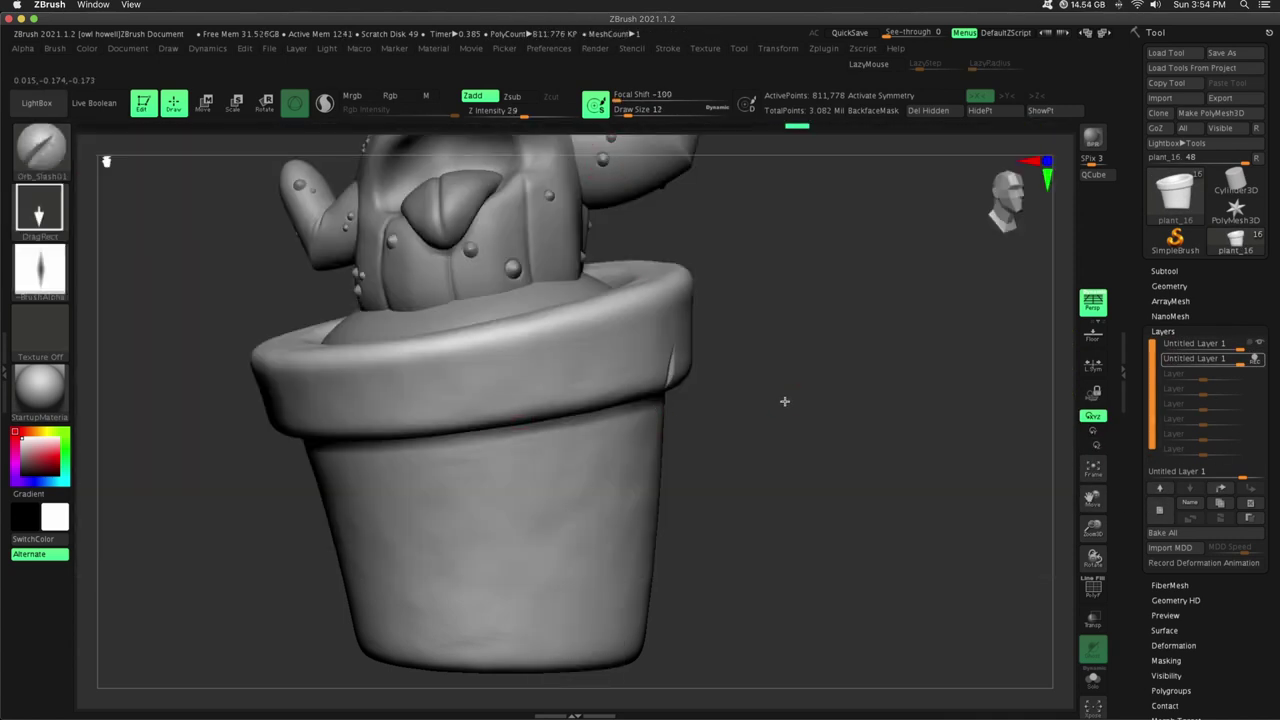
pyautogui.moveTo(784, 400); pyautogui.dragTo(700, 400)
# Divide the pot's geometry up to subdivision level 4 and return to its layers.
pyautogui.click(1173, 287)
pyautogui.click(1175, 287)
pyautogui.click(1168, 330)
pyautogui.click(1171, 287)
pyautogui.hotkey('ctrl', 'd')
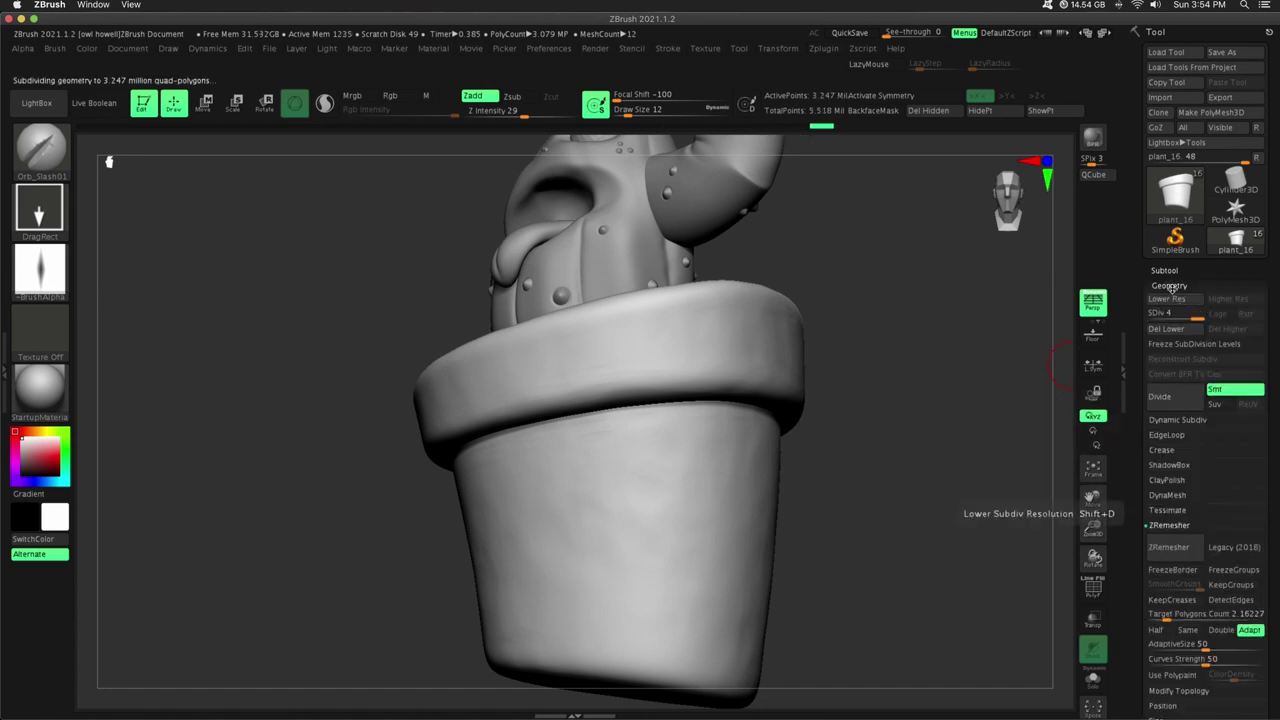
pyautogui.click(1171, 287)
pyautogui.click(1175, 301)
pyautogui.click(1175, 301)
pyautogui.click(1180, 481)
pyautogui.click(1189, 497)
pyautogui.click(1172, 286)
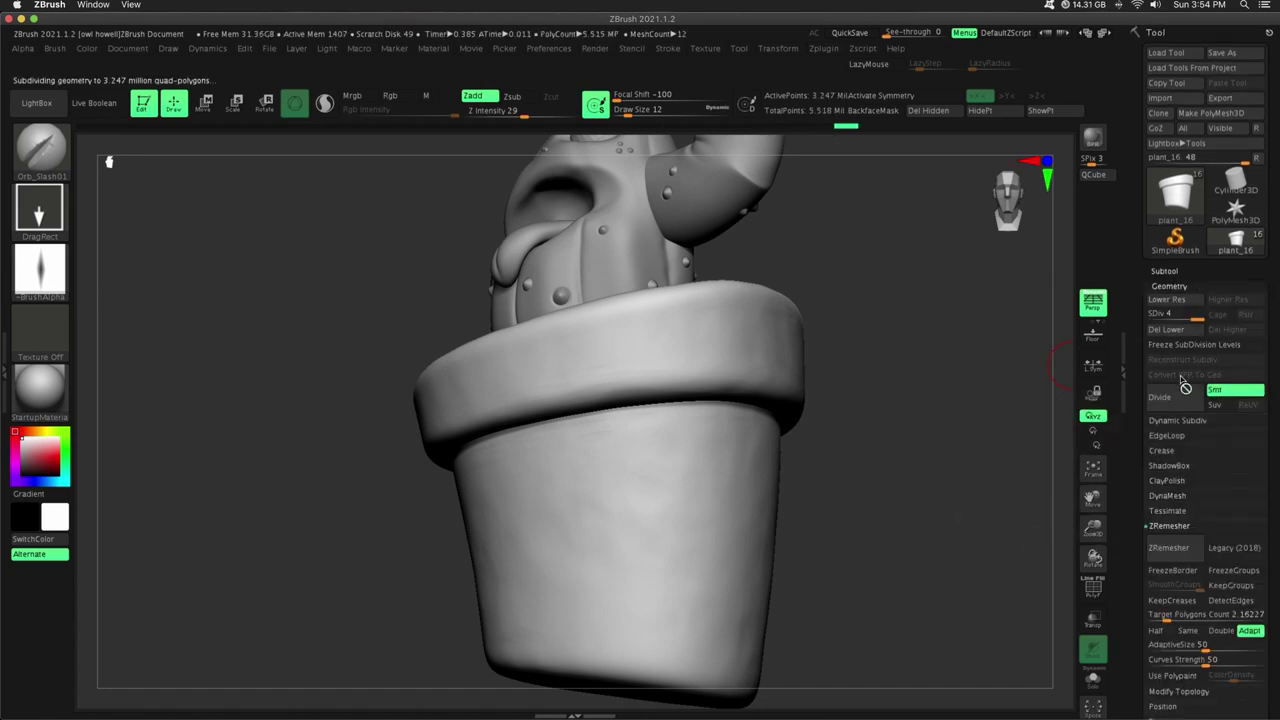
pyautogui.click(1169, 285)
pyautogui.click(1162, 331)
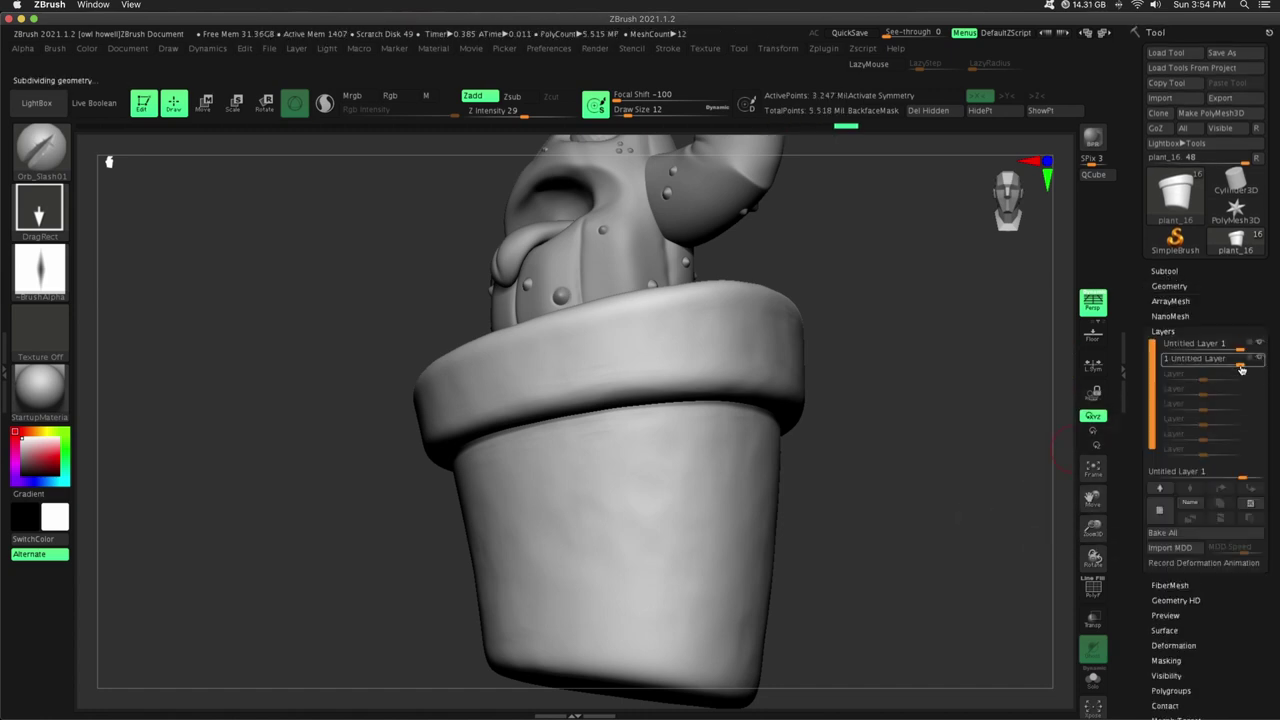
# Switch back to the hPolish brush with the second layer set to record.
pyautogui.moveTo(670, 426)
pyautogui.mouseDown(button='right')
pyautogui.moveTo(957, 394)
pyautogui.moveTo(654, 417)
pyautogui.moveTo(777, 414)
pyautogui.moveTo(616, 503)
pyautogui.moveTo(709, 434)
pyautogui.moveTo(591, 394)
pyautogui.moveTo(489, 483)
pyautogui.moveTo(1063, 466)
pyautogui.moveTo(451, 526)
pyautogui.mouseUp(button='right')
pyautogui.press('b')
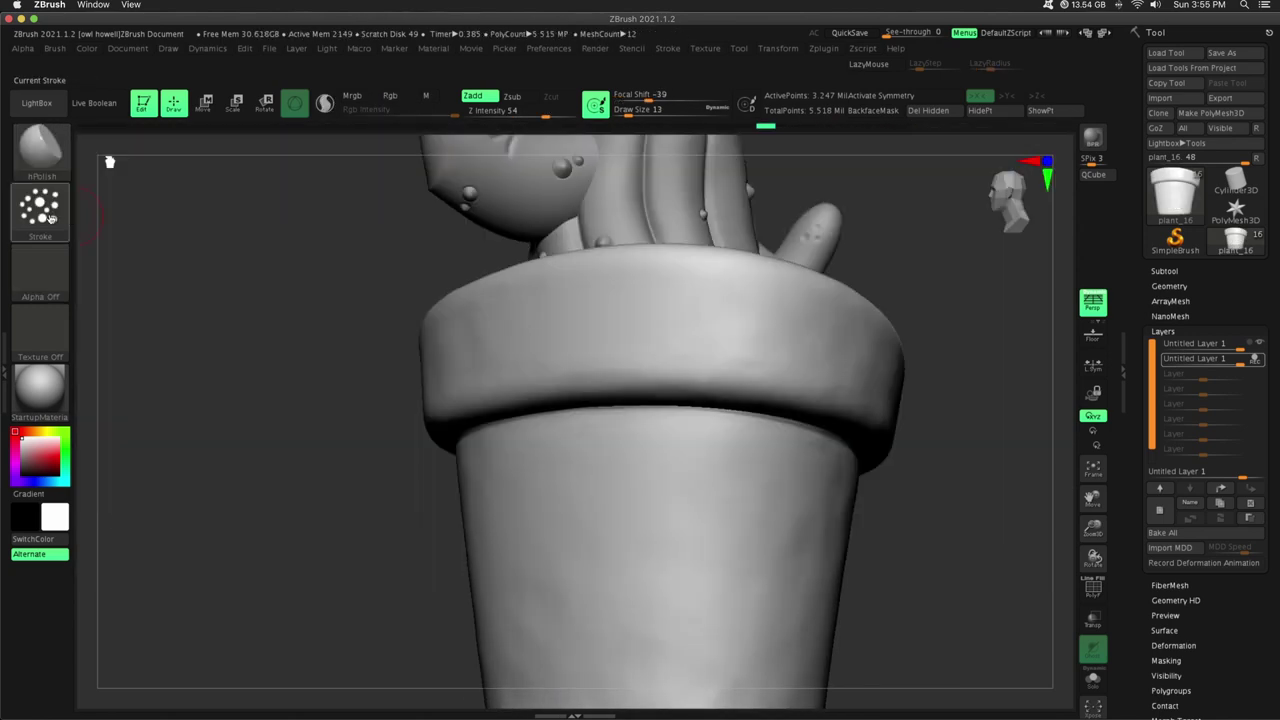
pyautogui.press('b')
pyautogui.press('h')
pyautogui.press('p')
# Polish the edges of the rim's underside using hPolish with a FreeHand stroke at draw size 7.
pyautogui.moveTo(236, 232); pyautogui.dragTo(800, 380, button='right')
pyautogui.moveTo(651, 386); pyautogui.dragTo(609, 398, button='right')
pyautogui.moveTo(609, 398); pyautogui.dragTo(384, 491)
pyautogui.moveTo(828, 445); pyautogui.dragTo(748, 359, button='right')
pyautogui.moveTo(698, 545); pyautogui.dragTo(690, 480, button='right')
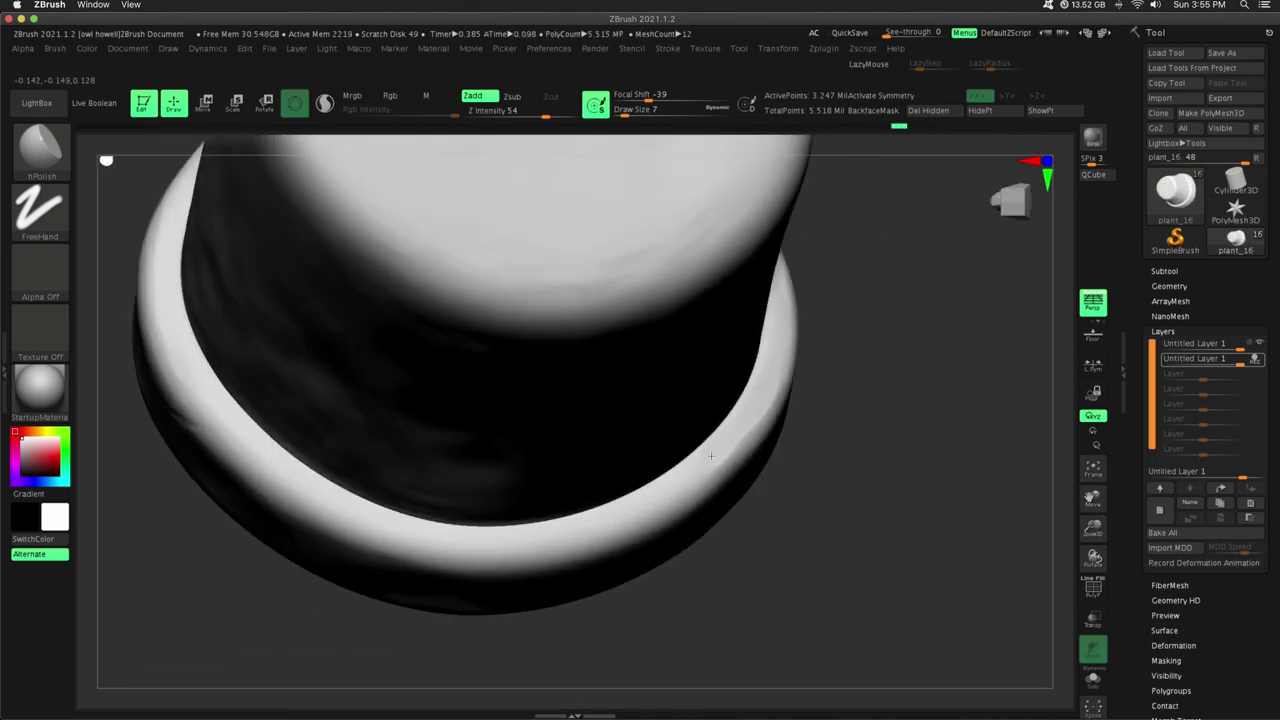
pyautogui.moveTo(163, 318); pyautogui.dragTo(982, 468, button='right')
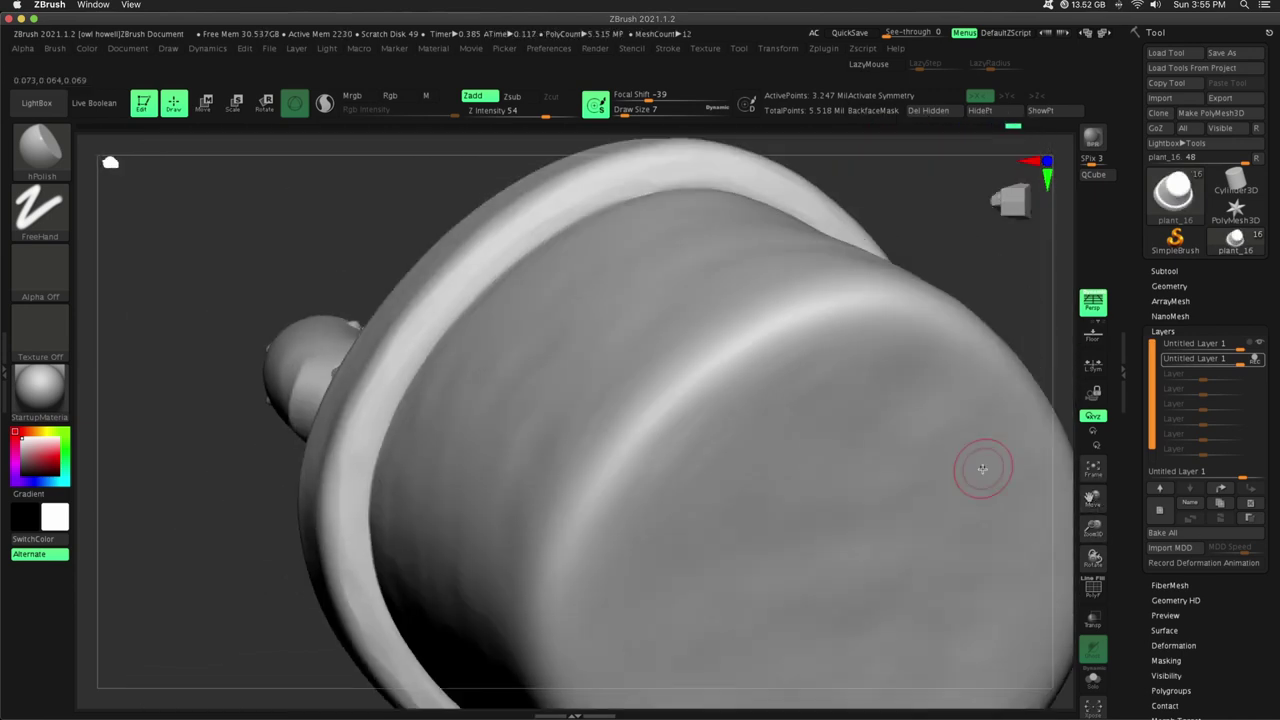
pyautogui.moveTo(573, 205)
pyautogui.mouseDown(button='right')
pyautogui.moveTo(857, 386)
pyautogui.moveTo(586, 289)
pyautogui.moveTo(914, 414)
pyautogui.moveTo(1009, 316)
pyautogui.moveTo(960, 470)
pyautogui.mouseUp(button='right')
# Isolate the pot and flatten the inner edge of its opening using hPolish at draw size 13.
pyautogui.moveTo(624, 115); pyautogui.dragTo(634, 115)
pyautogui.moveTo(920, 300); pyautogui.dragTo(935, 450, button='right')
pyautogui.click(1093, 680)
pyautogui.moveTo(785, 474); pyautogui.dragTo(667, 586)
pyautogui.moveTo(687, 263)
pyautogui.mouseDown(button='right')
pyautogui.moveTo(637, 203)
pyautogui.moveTo(444, 291)
pyautogui.mouseUp(button='right')
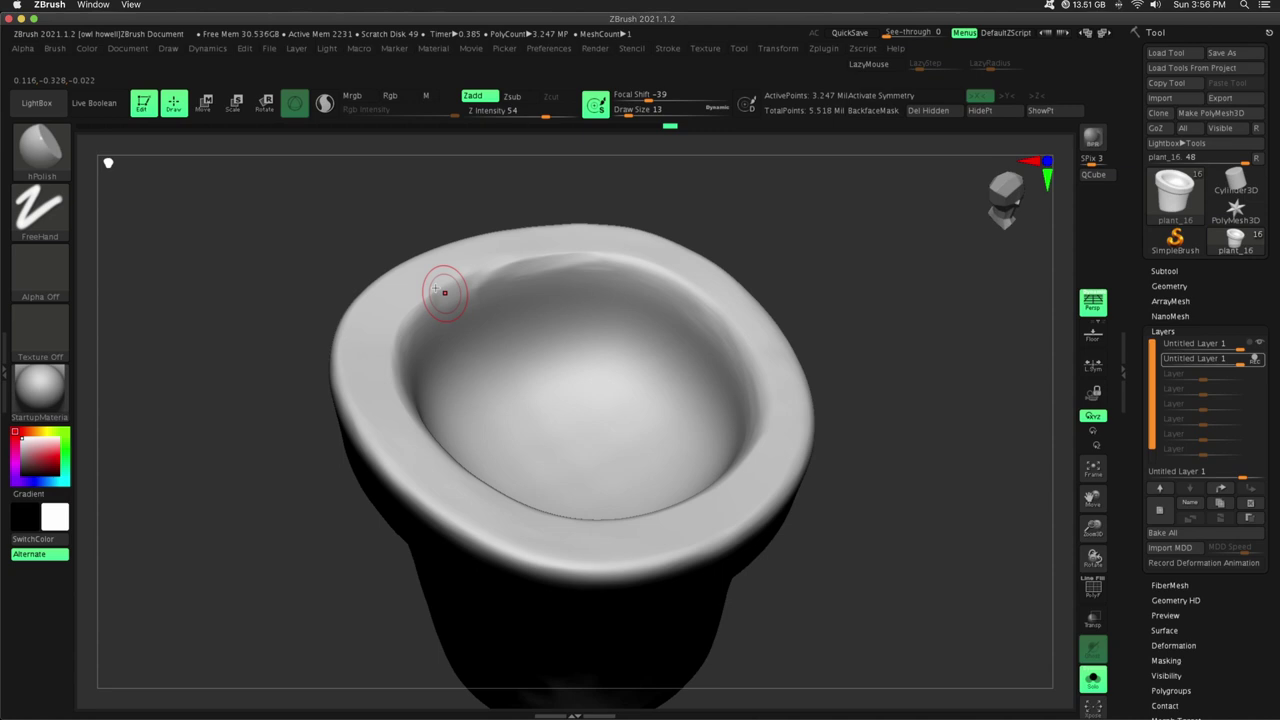
pyautogui.moveTo(941, 454); pyautogui.dragTo(559, 428, button='right')
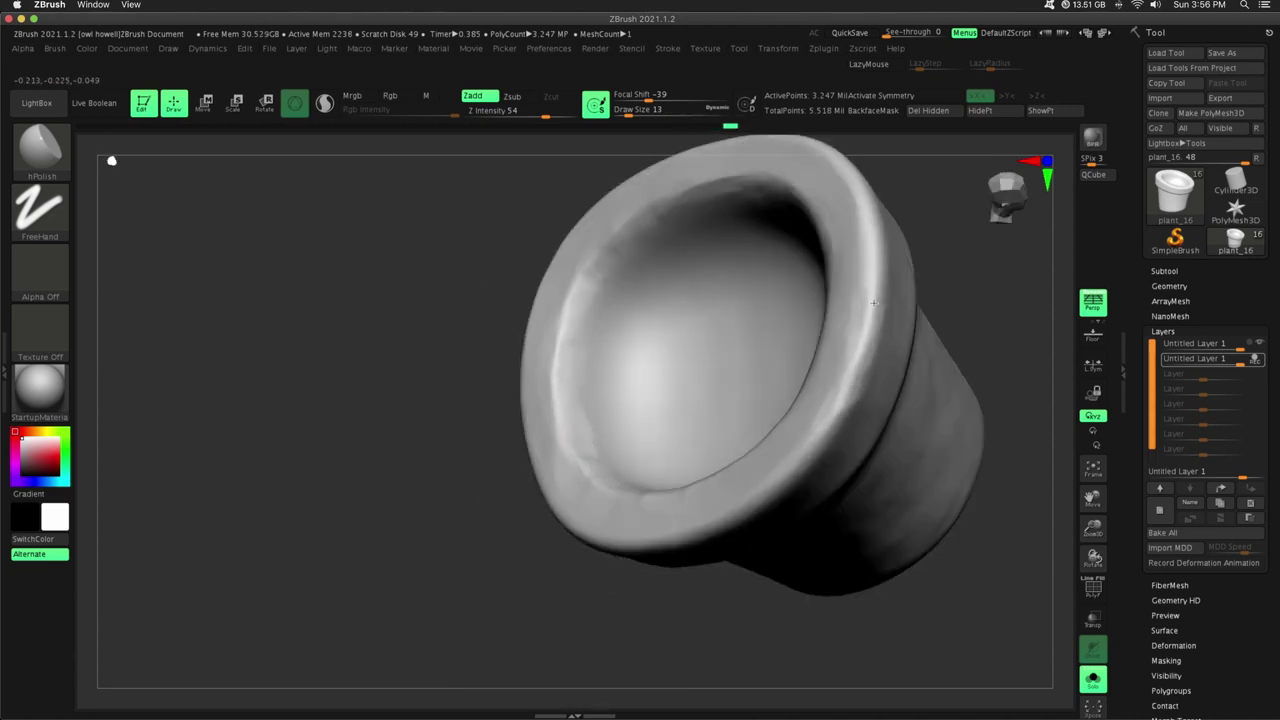
# Flatten the rim's outer upper edge into uneven facets all around with hPolish.
pyautogui.moveTo(874, 303); pyautogui.dragTo(858, 412)
pyautogui.moveTo(980, 330); pyautogui.dragTo(860, 480)
pyautogui.moveTo(560, 550); pyautogui.dragTo(696, 568)
pyautogui.moveTo(938, 489); pyautogui.dragTo(860, 430)
pyautogui.moveTo(250, 522); pyautogui.dragTo(510, 580)
pyautogui.moveTo(1090, 498); pyautogui.dragTo(1240, 497)
pyautogui.moveTo(402, 508); pyautogui.dragTo(296, 428)
pyautogui.moveTo(860, 480); pyautogui.dragTo(930, 400)
pyautogui.moveTo(1093, 528)
pyautogui.mouseDown()
pyautogui.moveTo(1093, 500)
pyautogui.moveTo(1093, 560)
pyautogui.mouseUp()
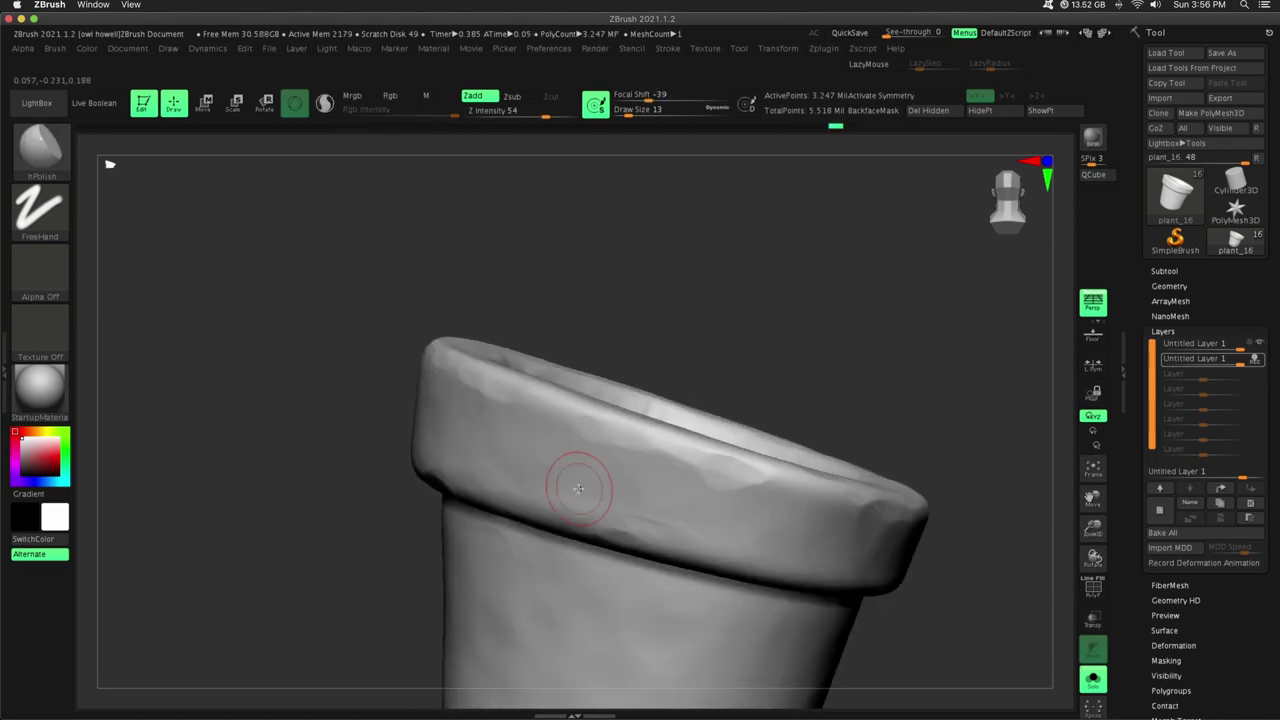
# Chip small flat spots along the rim's lower edge using hPolish at draw size 7.
pyautogui.moveTo(628, 112); pyautogui.dragTo(624, 112)
pyautogui.moveTo(656, 540); pyautogui.dragTo(510, 508)
pyautogui.moveTo(580, 532)
pyautogui.mouseDown()
pyautogui.moveTo(554, 543)
pyautogui.moveTo(530, 520)
pyautogui.mouseUp()
pyautogui.moveTo(1093, 528); pyautogui.dragTo(1110, 600)
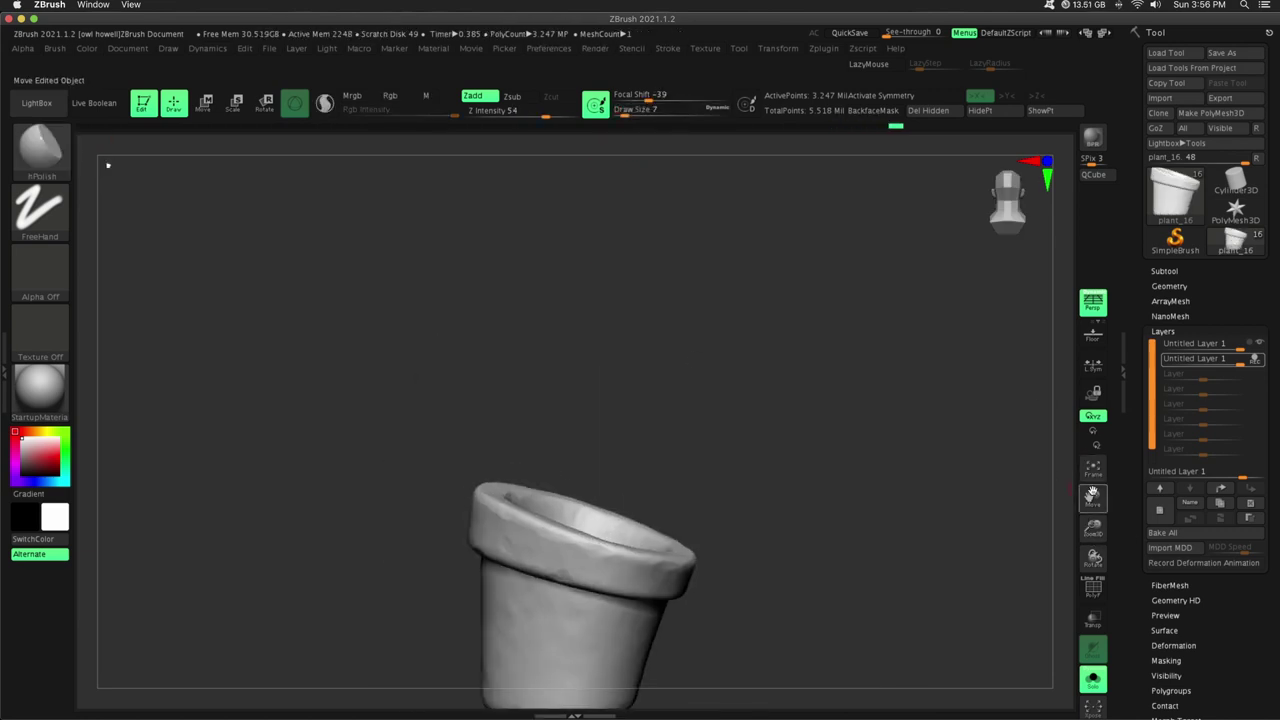
pyautogui.moveTo(1090, 498); pyautogui.dragTo(1085, 400)
pyautogui.moveTo(1093, 528); pyautogui.dragTo(1093, 490)
pyautogui.moveTo(800, 540); pyautogui.dragTo(850, 530)
# Wear small nicks into the rim's top surface and inner lip with hPolish.
pyautogui.moveTo(567, 621); pyautogui.dragTo(674, 435, button='right')
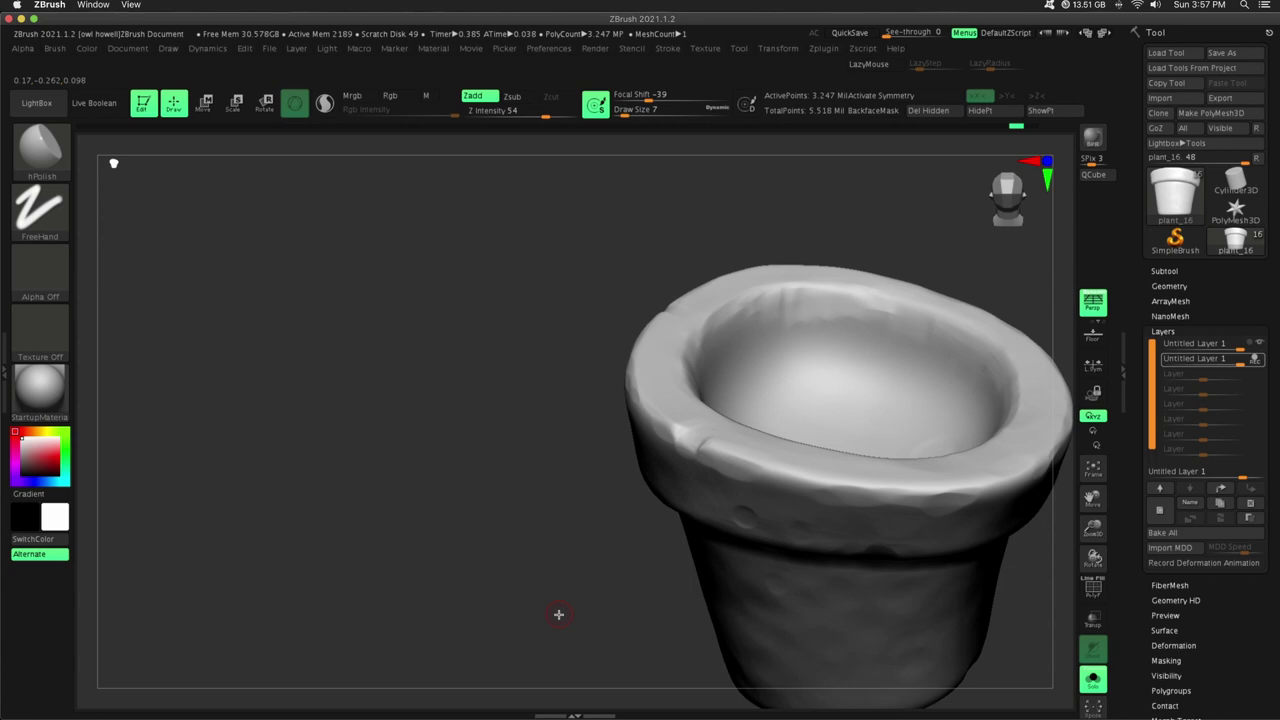
pyautogui.moveTo(560, 614)
pyautogui.mouseDown(button='right')
pyautogui.moveTo(960, 545)
pyautogui.moveTo(1040, 440)
pyautogui.mouseUp(button='right')
pyautogui.moveTo(932, 353)
pyautogui.mouseDown()
pyautogui.moveTo(883, 366)
pyautogui.moveTo(970, 348)
pyautogui.mouseUp()
pyautogui.moveTo(1020, 500)
pyautogui.mouseDown(button='right')
pyautogui.moveTo(1108, 526)
pyautogui.moveTo(906, 536)
pyautogui.moveTo(1058, 513)
pyautogui.moveTo(905, 500)
pyautogui.mouseUp(button='right')
# Switch to the Orb_Cracks2 brush and add a third layer to the pot for cracks.
pyautogui.click(41, 150)
pyautogui.click(528, 163)
pyautogui.click(41, 150)
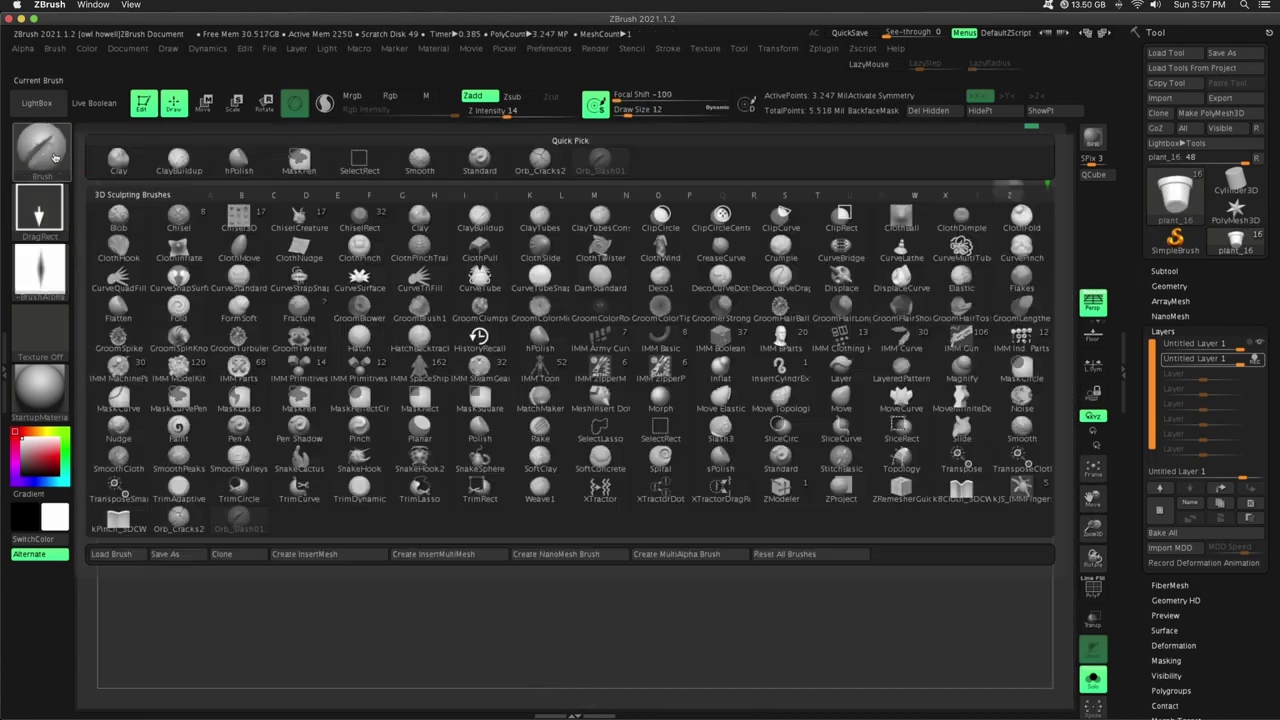
pyautogui.click(543, 163)
pyautogui.moveTo(874, 344); pyautogui.dragTo(790, 378)
pyautogui.hotkey('ctrl', 'z')
pyautogui.click(1218, 500)
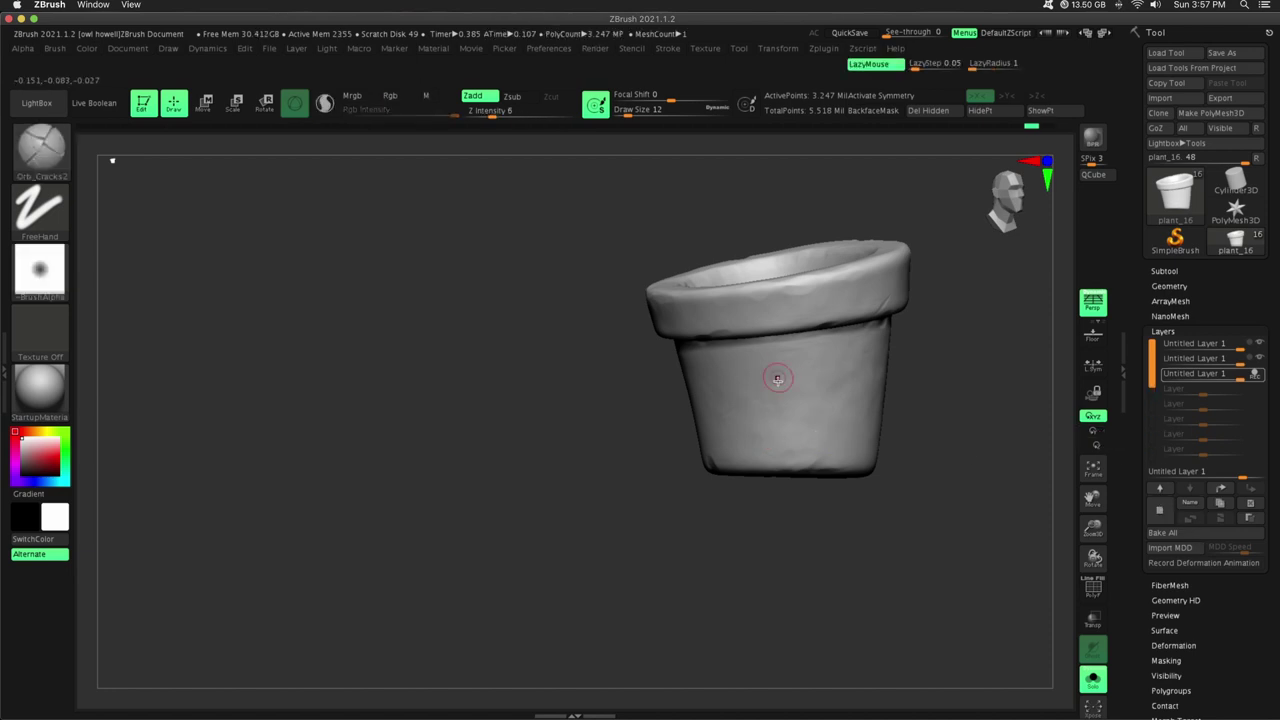
# Carve thin crack lines around the pot's wall and rim using Orb_Cracks2 at draw size 12 and Z intensity 6.
pyautogui.moveTo(797, 412); pyautogui.dragTo(886, 427, button='right')
pyautogui.moveTo(966, 406); pyautogui.dragTo(867, 547, button='right')
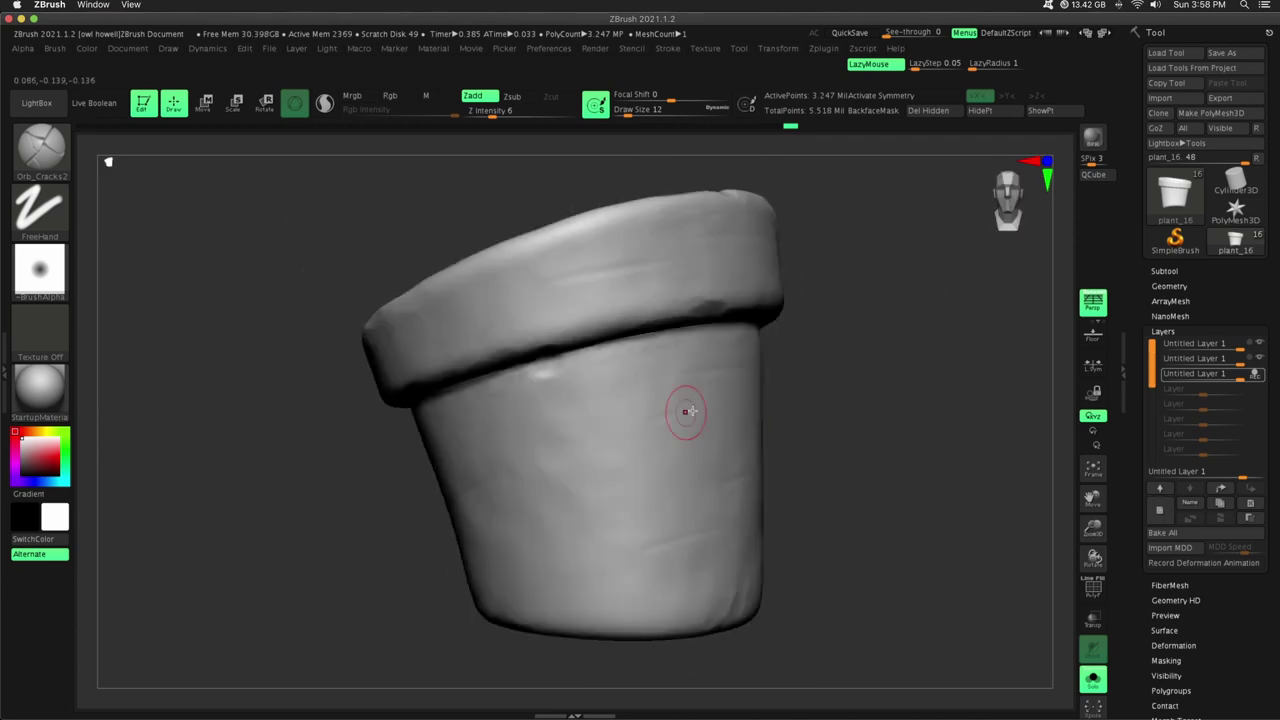
pyautogui.keyDown('alt'); pyautogui.moveTo(1084, 525); pyautogui.dragTo(990, 568, button='right'); pyautogui.keyUp('alt')
pyautogui.moveTo(490, 286); pyautogui.dragTo(675, 310, button='right')
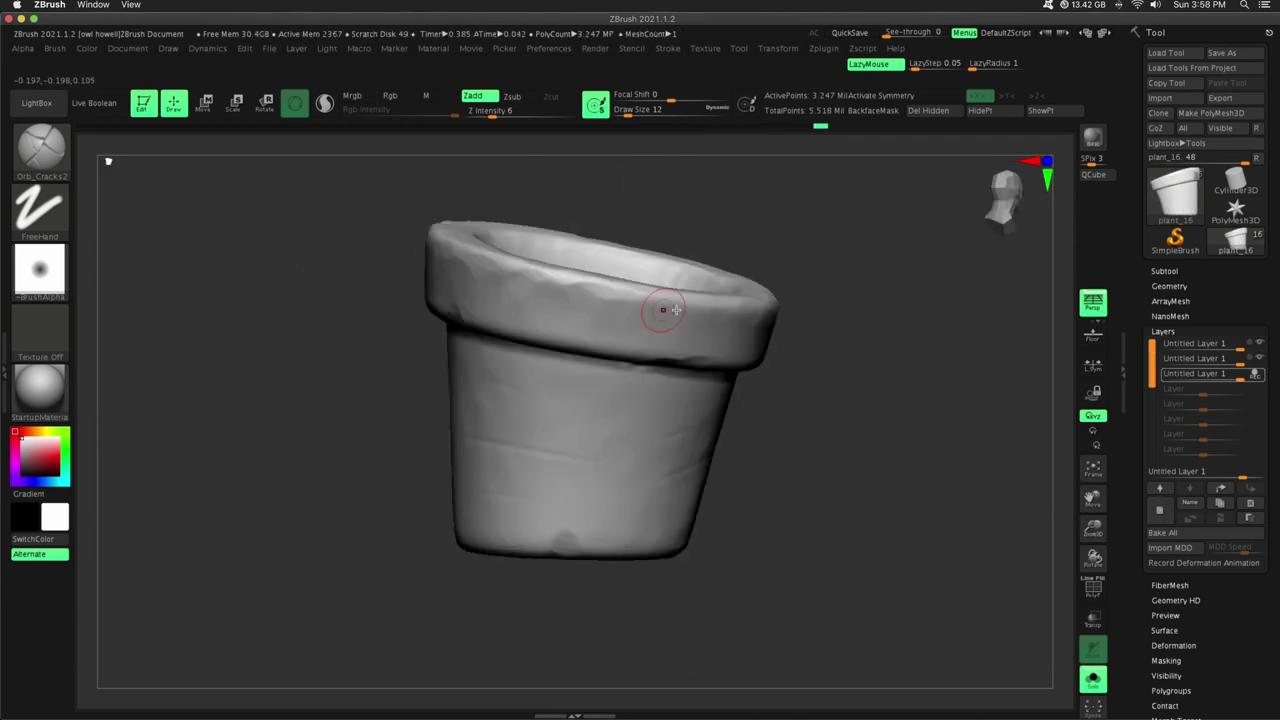
pyautogui.moveTo(619, 405); pyautogui.dragTo(618, 587, button='right')
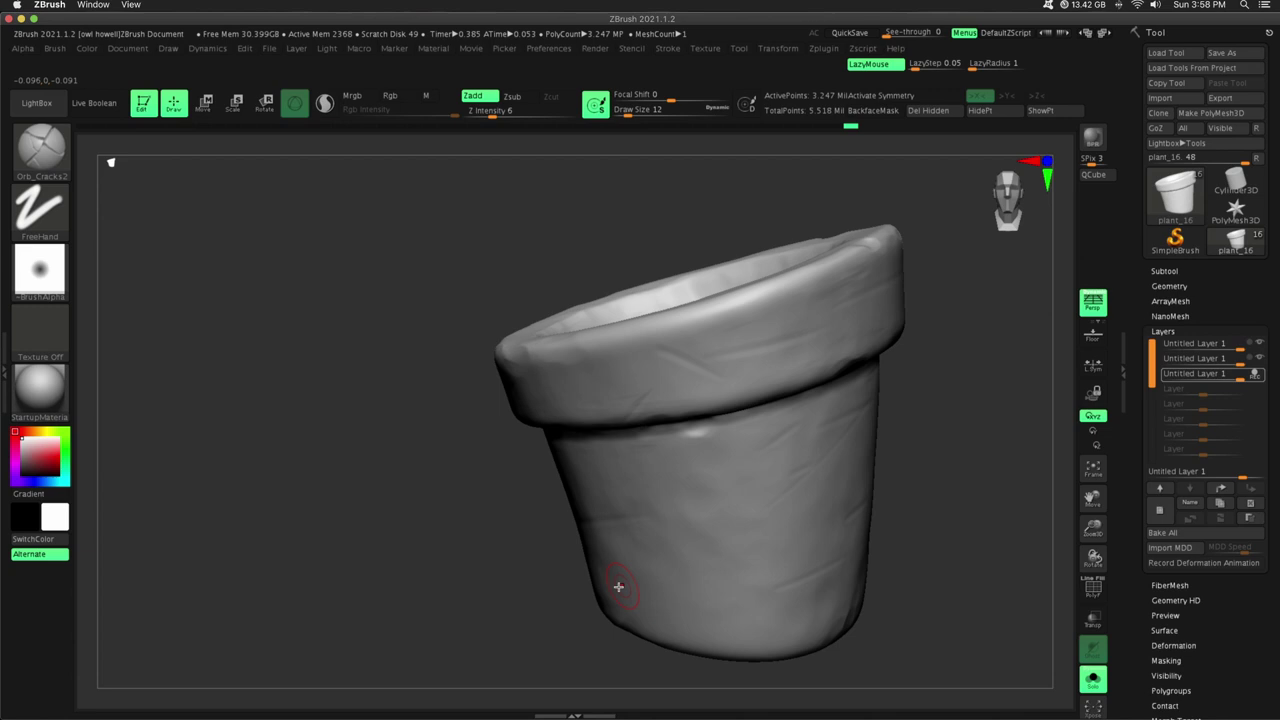
pyautogui.moveTo(707, 520); pyautogui.dragTo(657, 394, button='right')
pyautogui.keyDown('shift'); pyautogui.moveTo(657, 394); pyautogui.dragTo(690, 420); pyautogui.keyUp('shift')
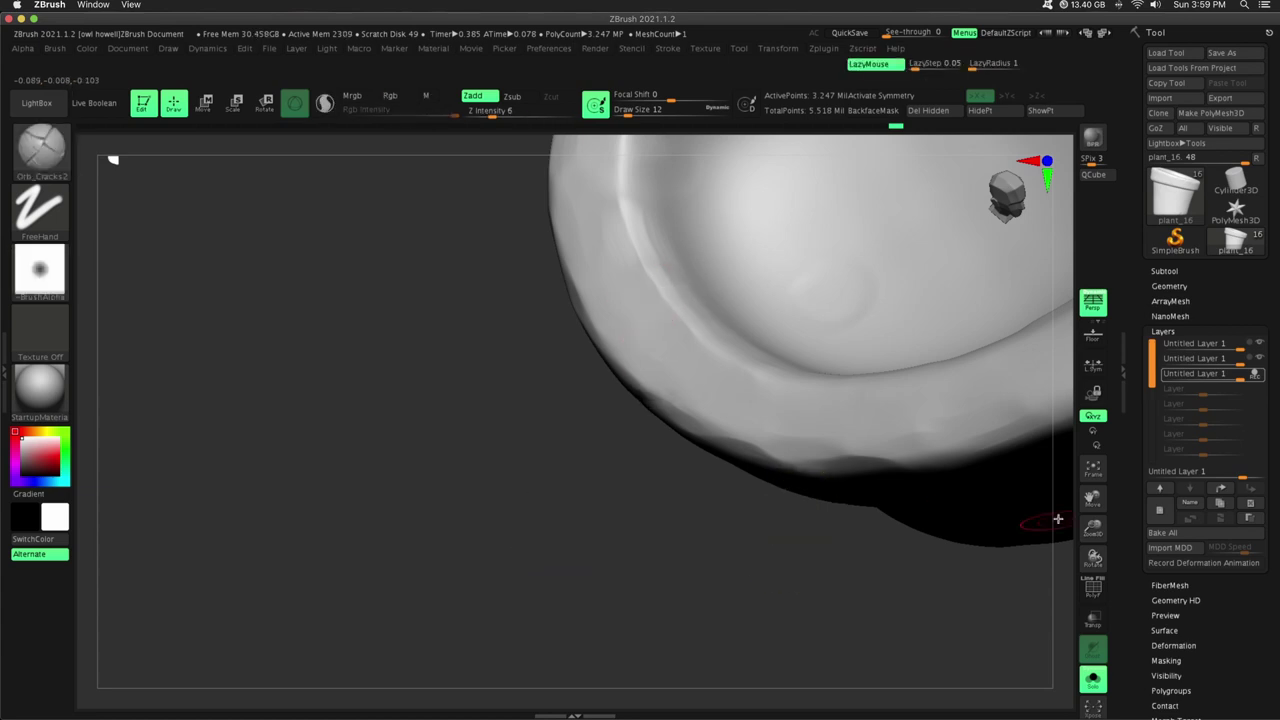
# Try raising the third layer's intensity to about 1.8 to strengthen the cracks.
pyautogui.moveTo(1057, 520); pyautogui.dragTo(1065, 462, button='right')
pyautogui.moveTo(1242, 472)
pyautogui.mouseDown()
pyautogui.moveTo(1268, 472)
pyautogui.moveTo(1249, 478)
pyautogui.mouseUp()
pyautogui.moveTo(960, 545); pyautogui.dragTo(853, 521, button='right')
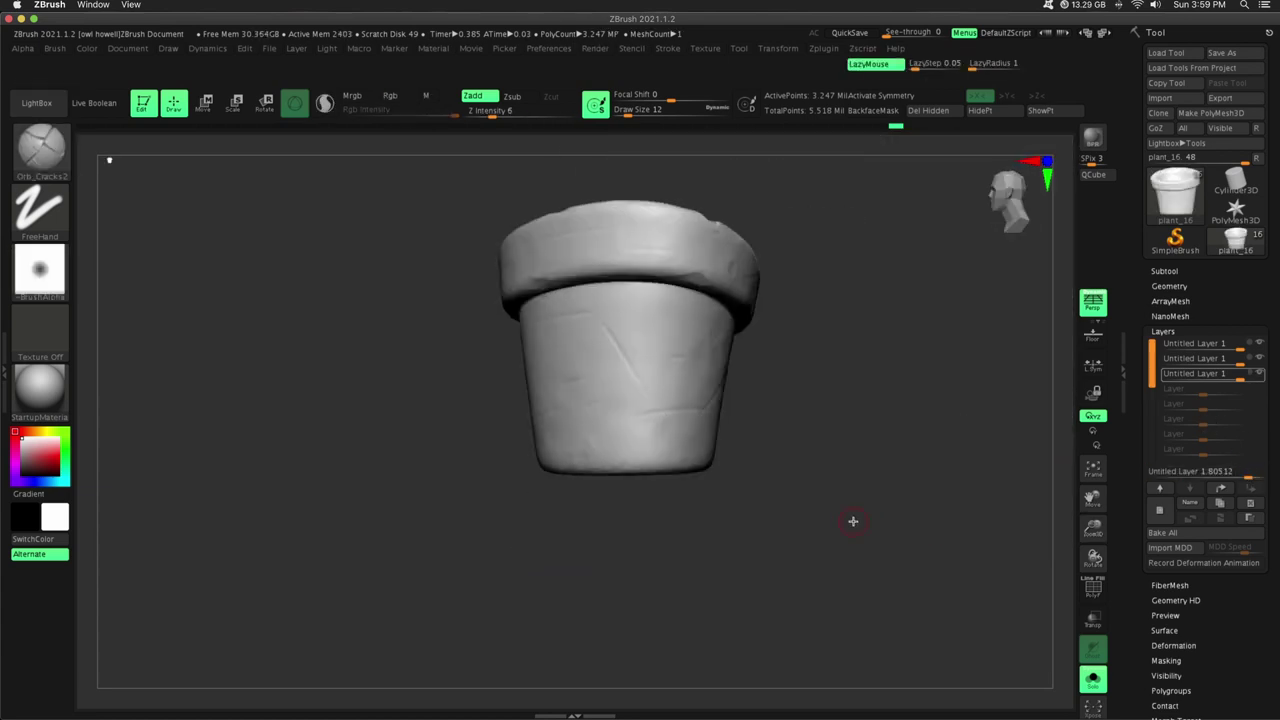
# Set the second layer's intensity to about 1.4 and show the whole cactus model again.
pyautogui.click(1208, 359)
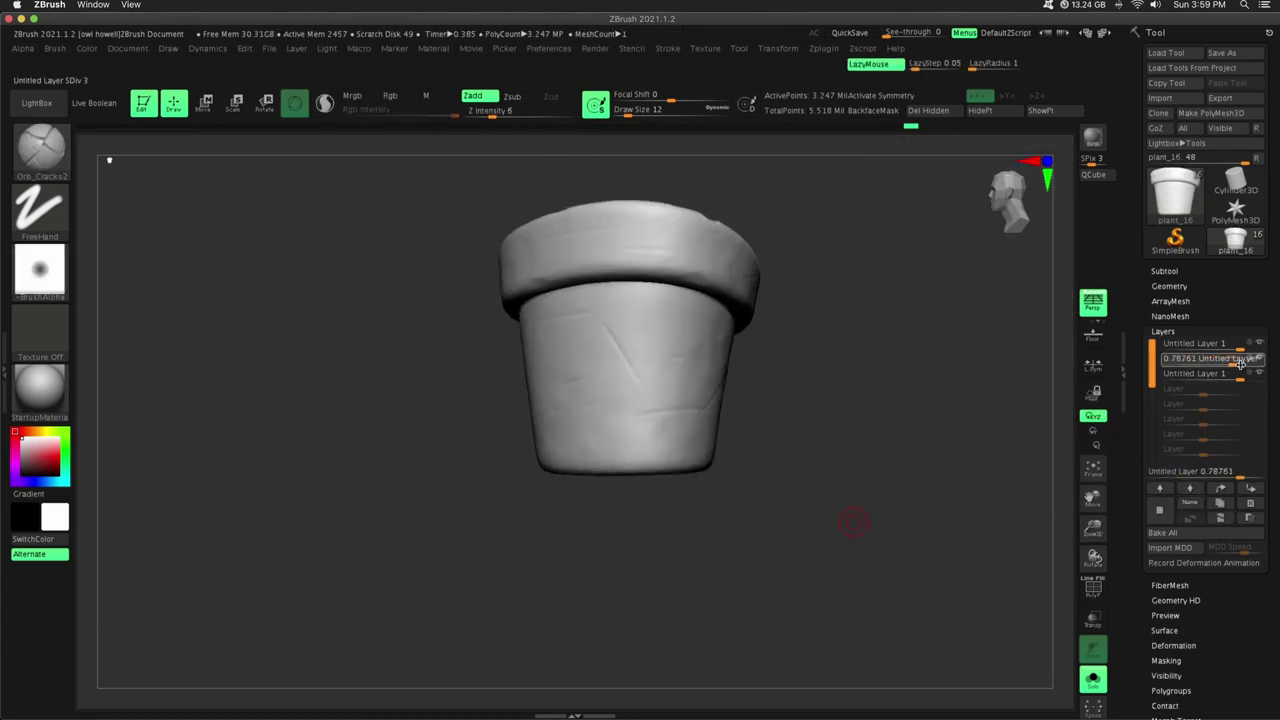
pyautogui.moveTo(1240, 363); pyautogui.dragTo(1243, 365)
pyautogui.moveTo(1247, 475); pyautogui.dragTo(1241, 476)
pyautogui.moveTo(925, 485)
pyautogui.mouseDown()
pyautogui.moveTo(794, 514)
pyautogui.moveTo(930, 480)
pyautogui.mouseUp()
pyautogui.moveTo(945, 410)
pyautogui.keyDown('alt'); pyautogui.mouseDown()
pyautogui.moveTo(977, 482)
pyautogui.moveTo(851, 506)
pyautogui.moveTo(980, 500)
pyautogui.mouseUp(); pyautogui.keyUp('alt')
pyautogui.press('b')
pyautogui.press('b')
pyautogui.press('m')
pyautogui.moveTo(937, 455)
pyautogui.mouseDown()
pyautogui.moveTo(951, 534)
pyautogui.moveTo(908, 488)
pyautogui.moveTo(868, 481)
pyautogui.mouseUp()
pyautogui.click(908, 488)
pyautogui.moveTo(868, 481); pyautogui.dragTo(320, 575, button='right')
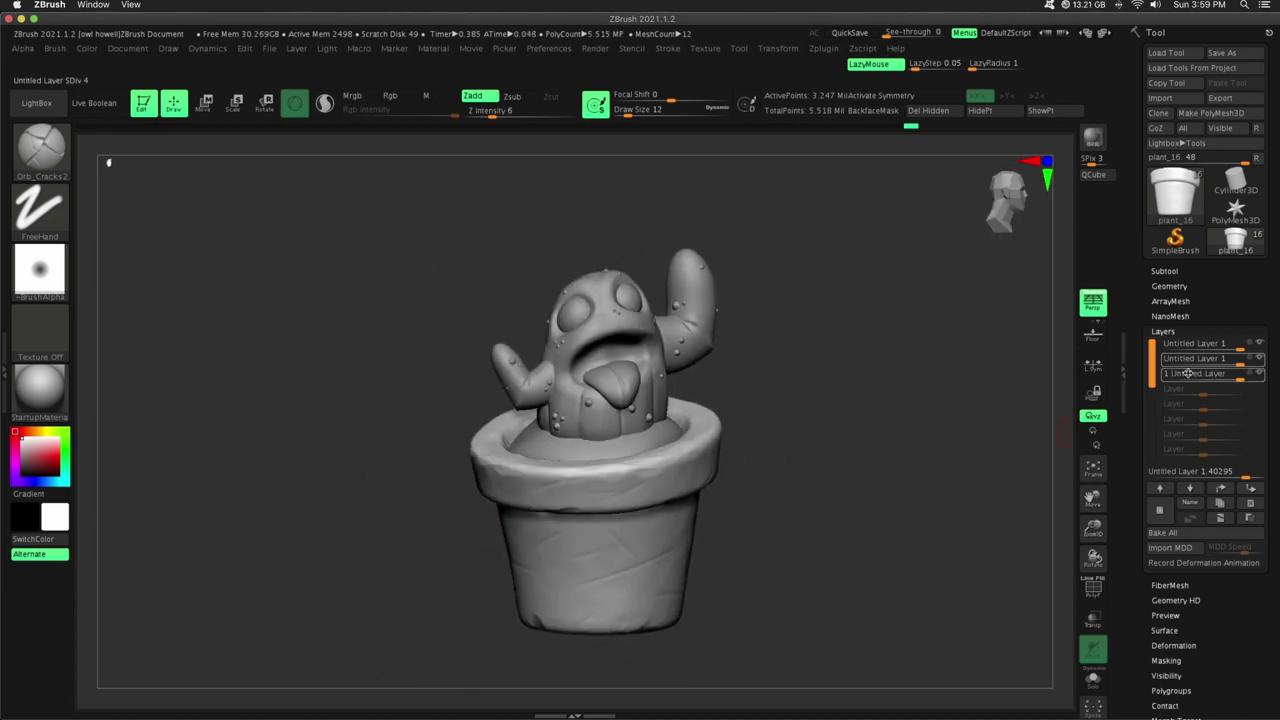
# Lower the third layer's intensity to about 0.69 to soften the cracks.
pyautogui.click(1195, 373)
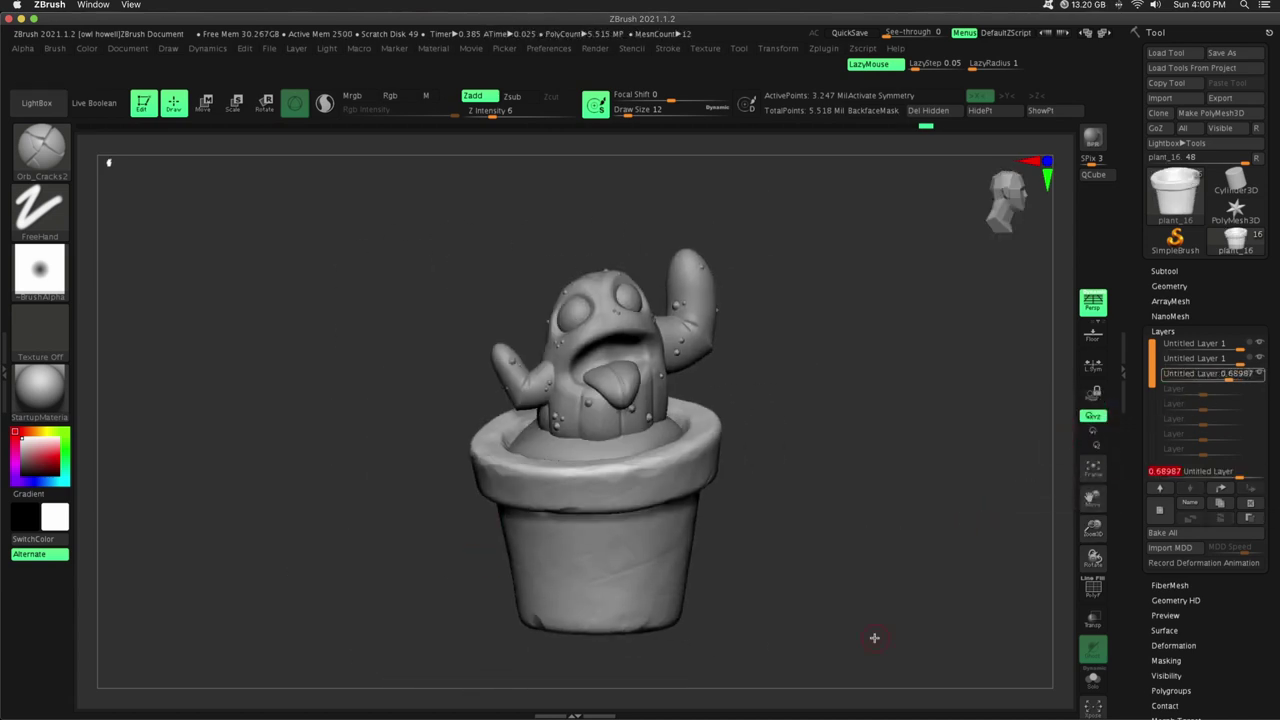
pyautogui.moveTo(874, 634); pyautogui.dragTo(770, 545, button='right')
# Try an intensity of about 1.5 on the second layer, and set it back to 1.
pyautogui.click(1190, 358)
pyautogui.moveTo(957, 557); pyautogui.dragTo(1050, 537, button='right')
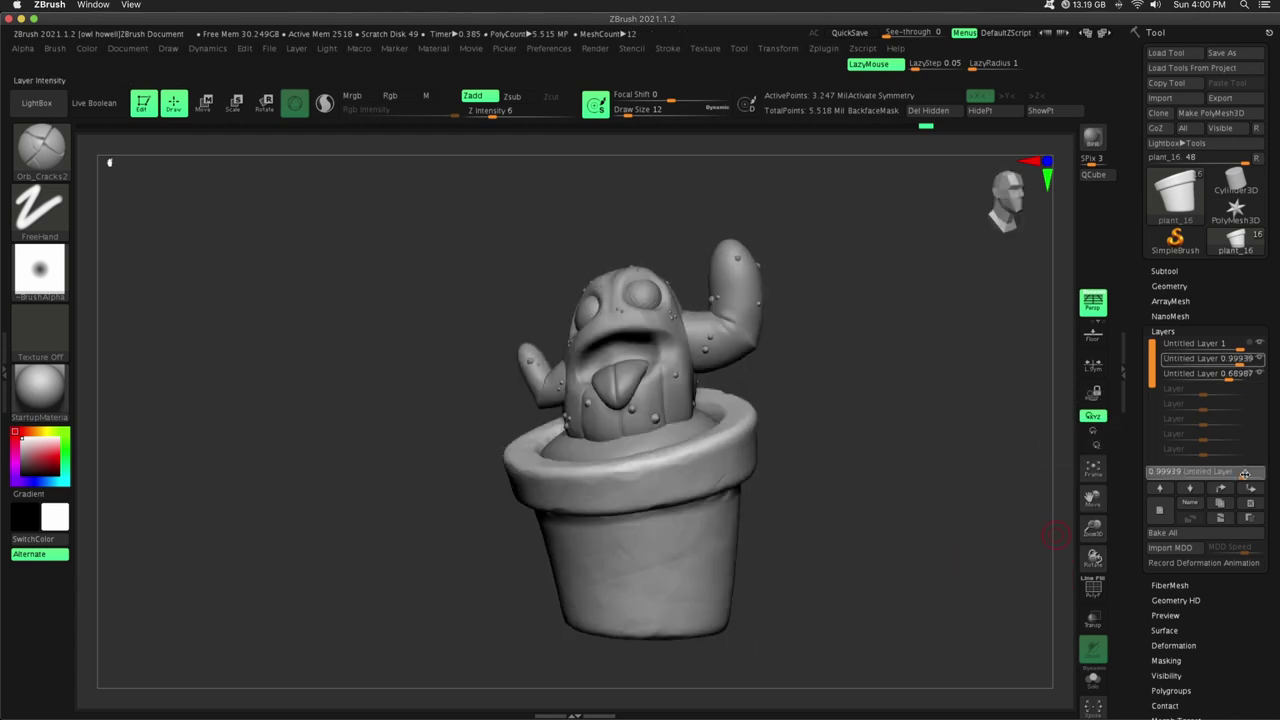
pyautogui.moveTo(1250, 472); pyautogui.dragTo(1173, 473)
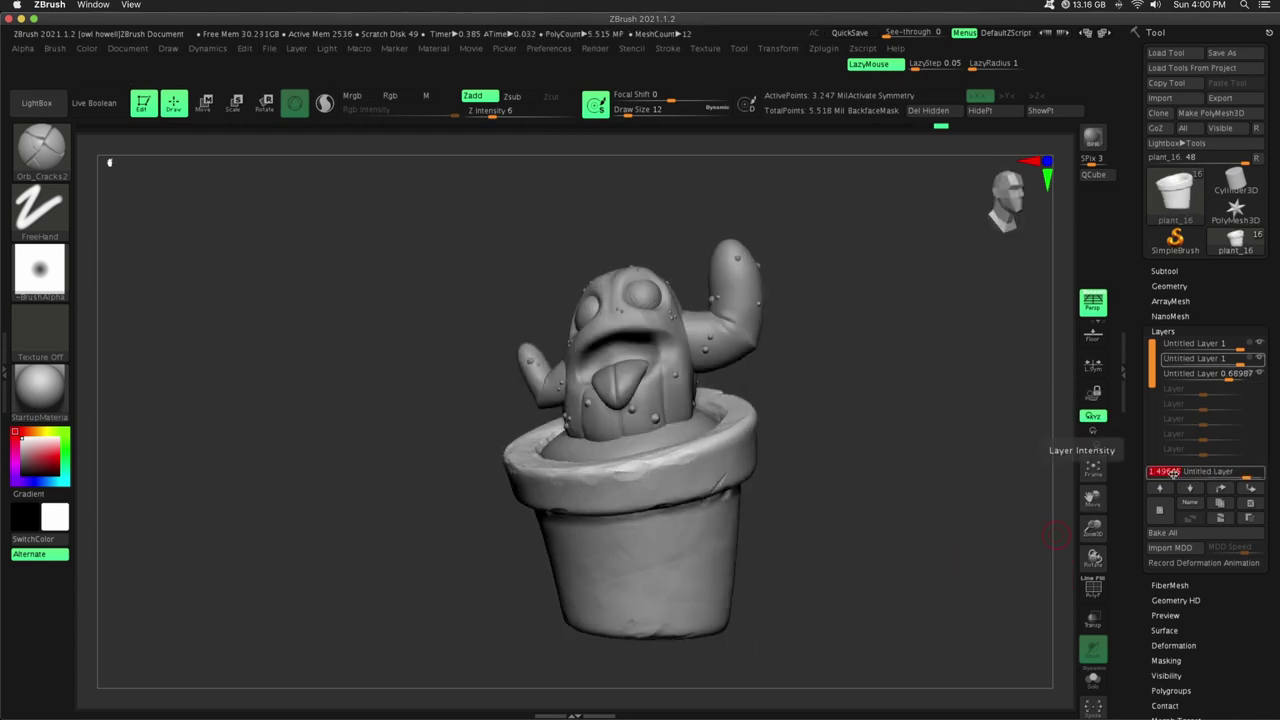
pyautogui.moveTo(927, 603)
pyautogui.mouseDown()
pyautogui.moveTo(1106, 611)
pyautogui.moveTo(917, 629)
pyautogui.moveTo(925, 600)
pyautogui.mouseUp()
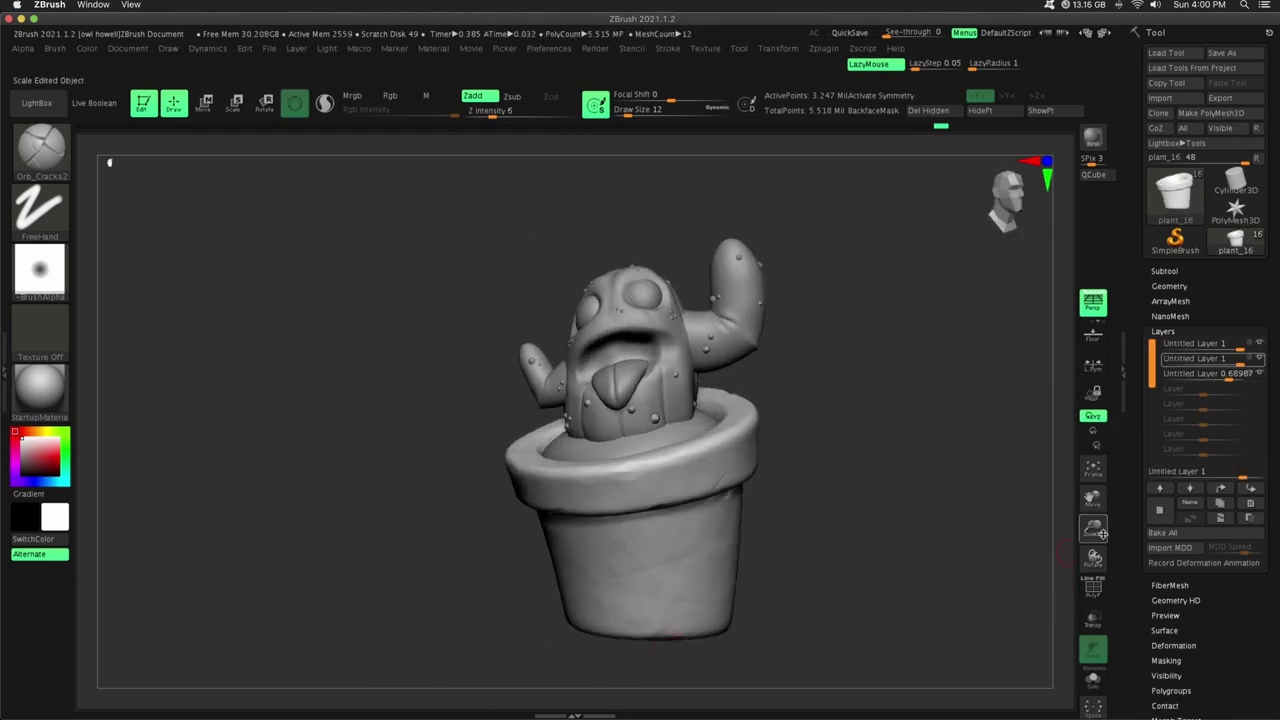
pyautogui.moveTo(1094, 528); pyautogui.dragTo(1093, 490)
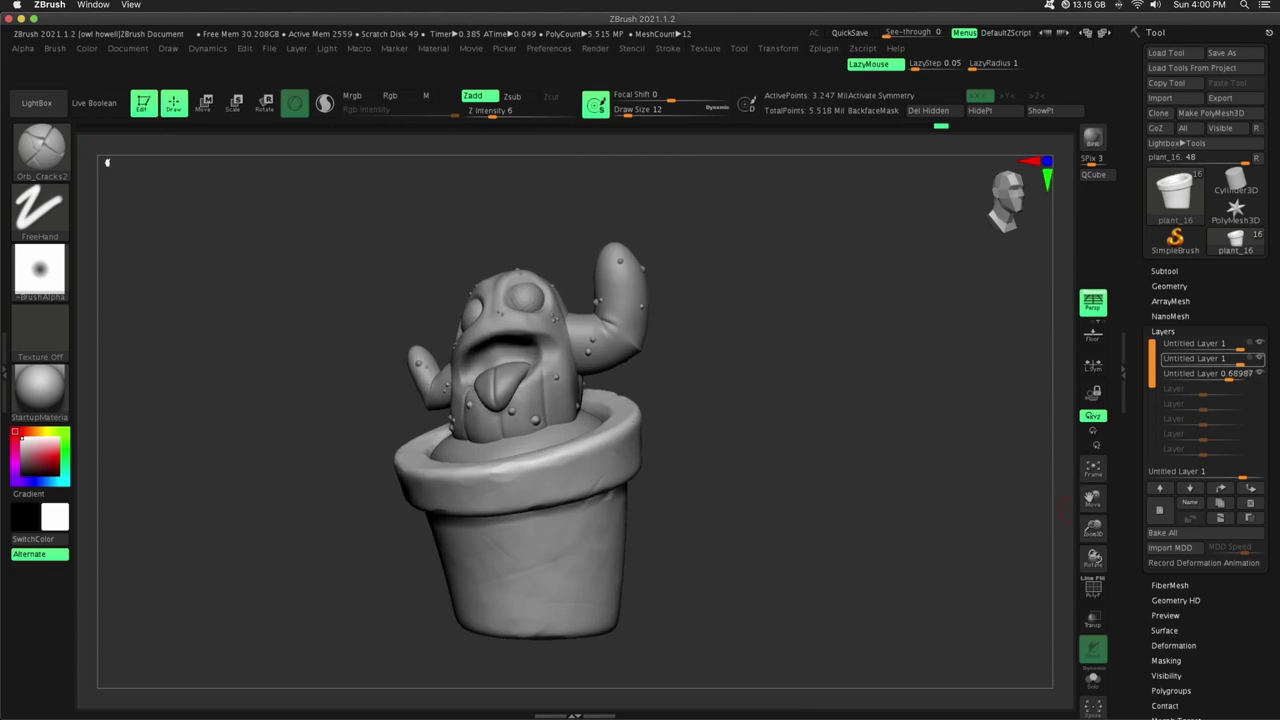
# Select the third layer again and undo the last trial change to its intensity.
pyautogui.click(1200, 359)
pyautogui.click(1189, 375)
pyautogui.click(1198, 472)
pyautogui.hotkey('ctrl', 'z')
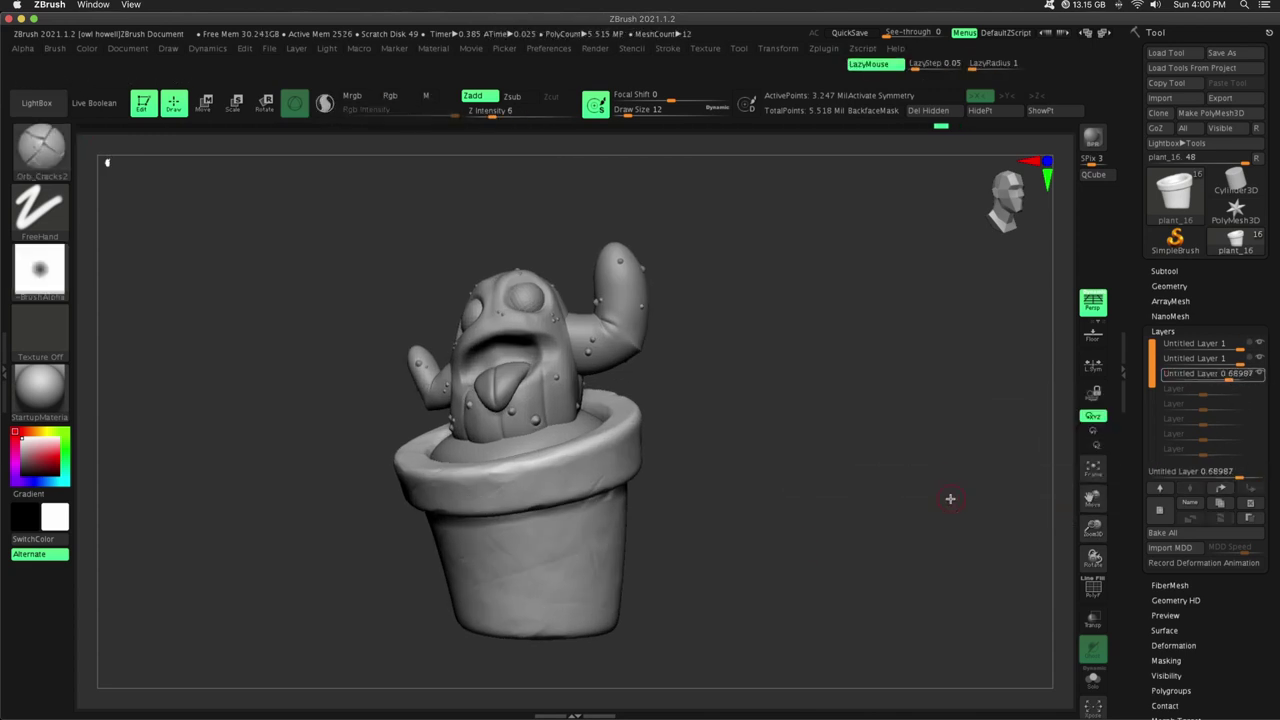
# Set the third layer's intensity to 1, choose the Orb_Slash01 brush and turn on recording for that layer.
pyautogui.moveTo(950, 498); pyautogui.dragTo(940, 443, button='right')
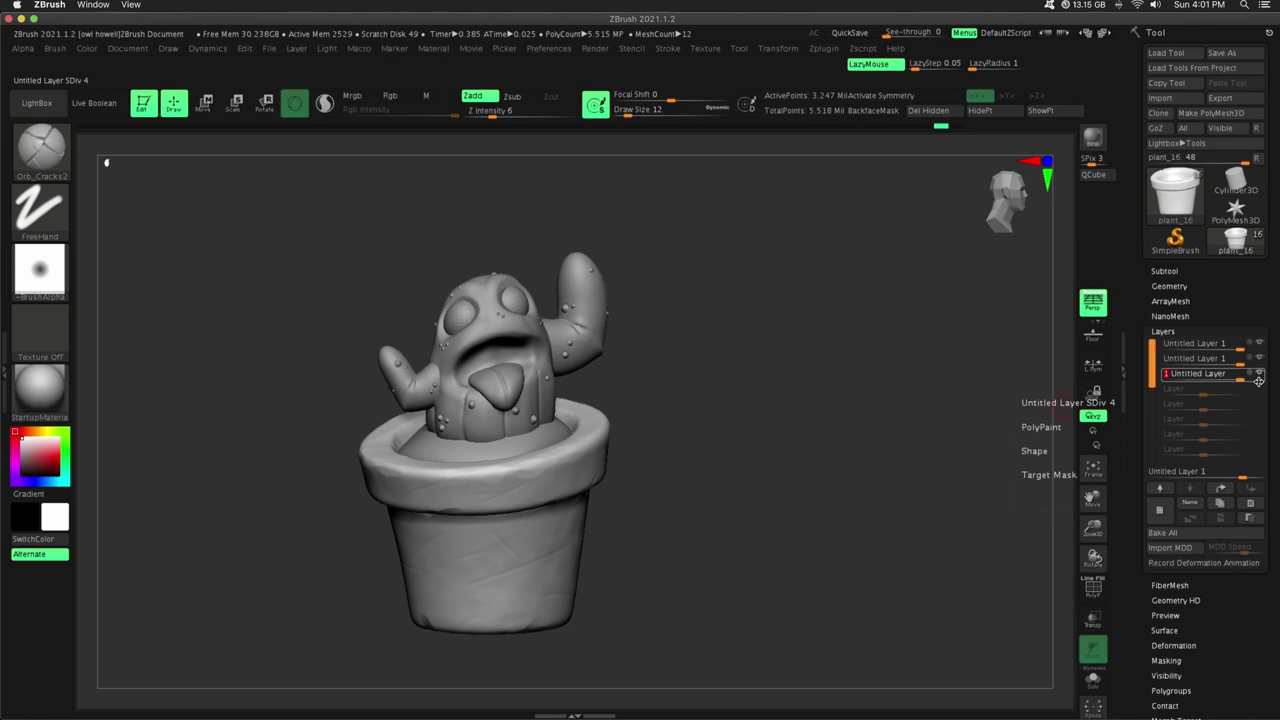
pyautogui.press('b')
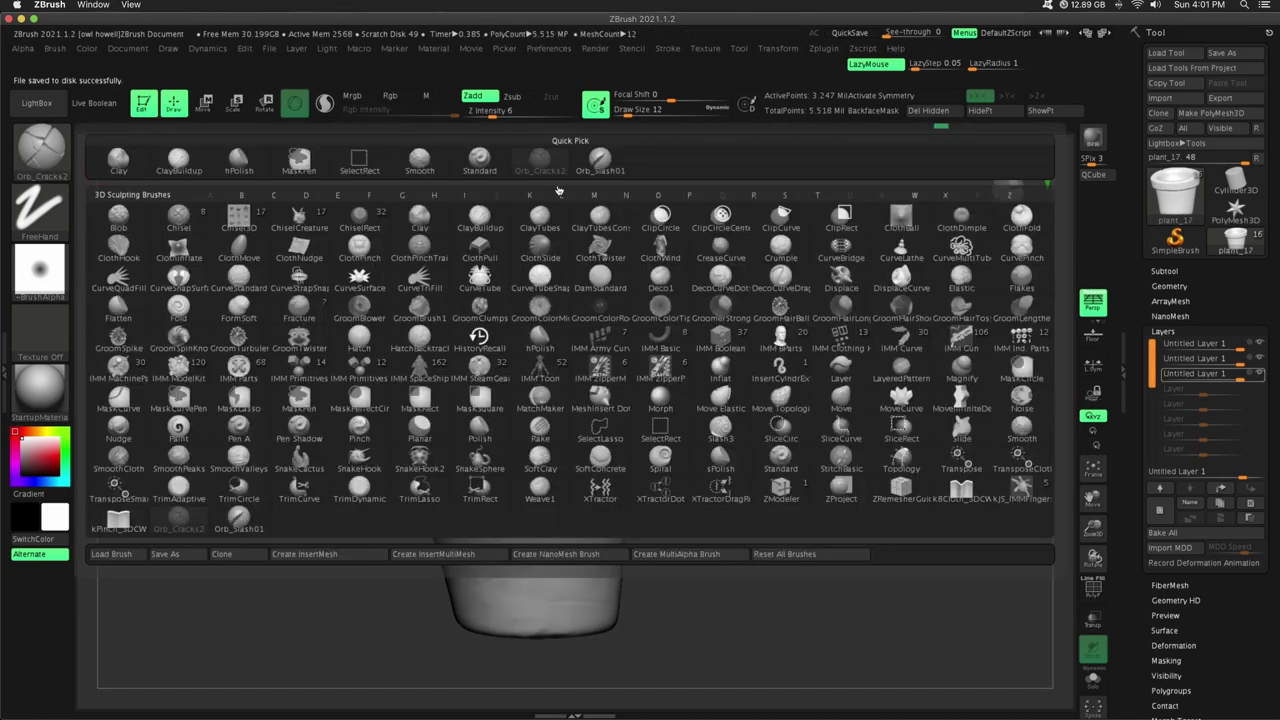
pyautogui.click(640, 476)
pyautogui.keyDown('alt'); pyautogui.moveTo(640, 476); pyautogui.dragTo(640, 410); pyautogui.keyUp('alt')
pyautogui.click(577, 431)
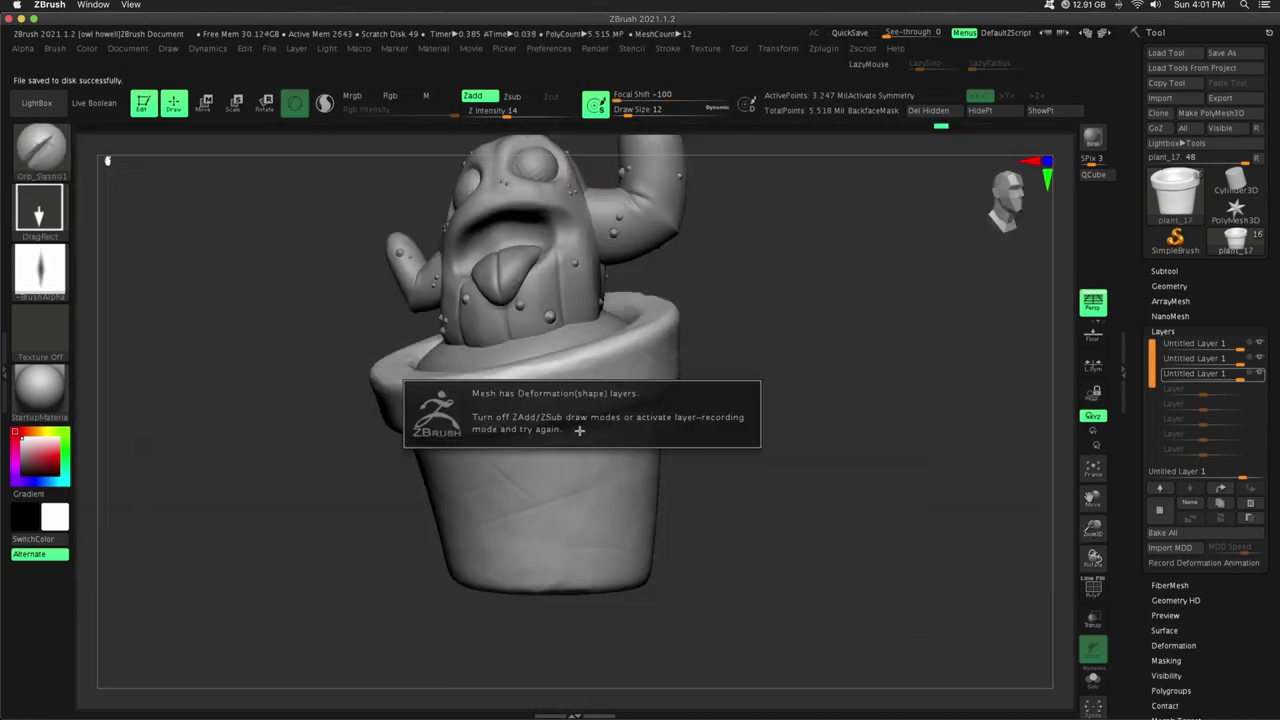
pyautogui.click(1237, 375)
pyautogui.click(1251, 373)
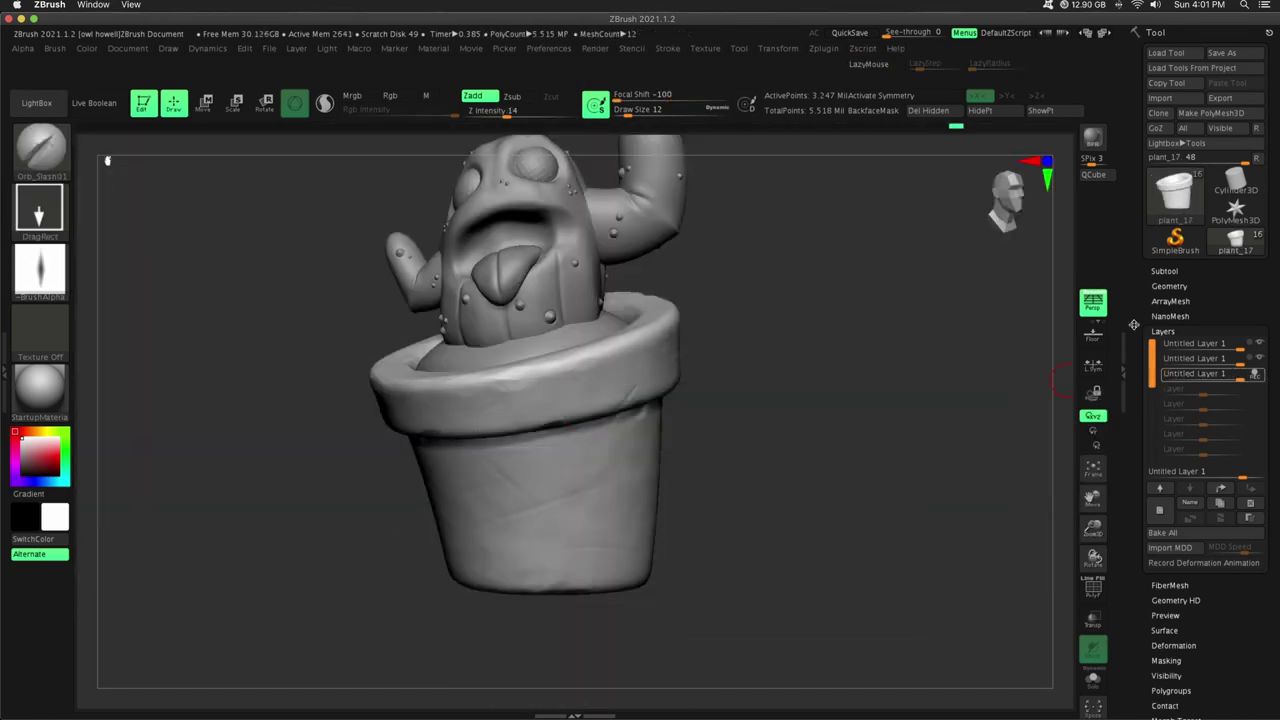
# Polish the front of the pot on the third layer with the hPolish brush at draw size 11.
pyautogui.press('b')
pyautogui.press('h')
pyautogui.press('p')
pyautogui.moveTo(1092, 528); pyautogui.dragTo(1092, 600)
pyautogui.click(626, 112)
pyautogui.moveTo(560, 470); pyautogui.dragTo(498, 500, button='right')
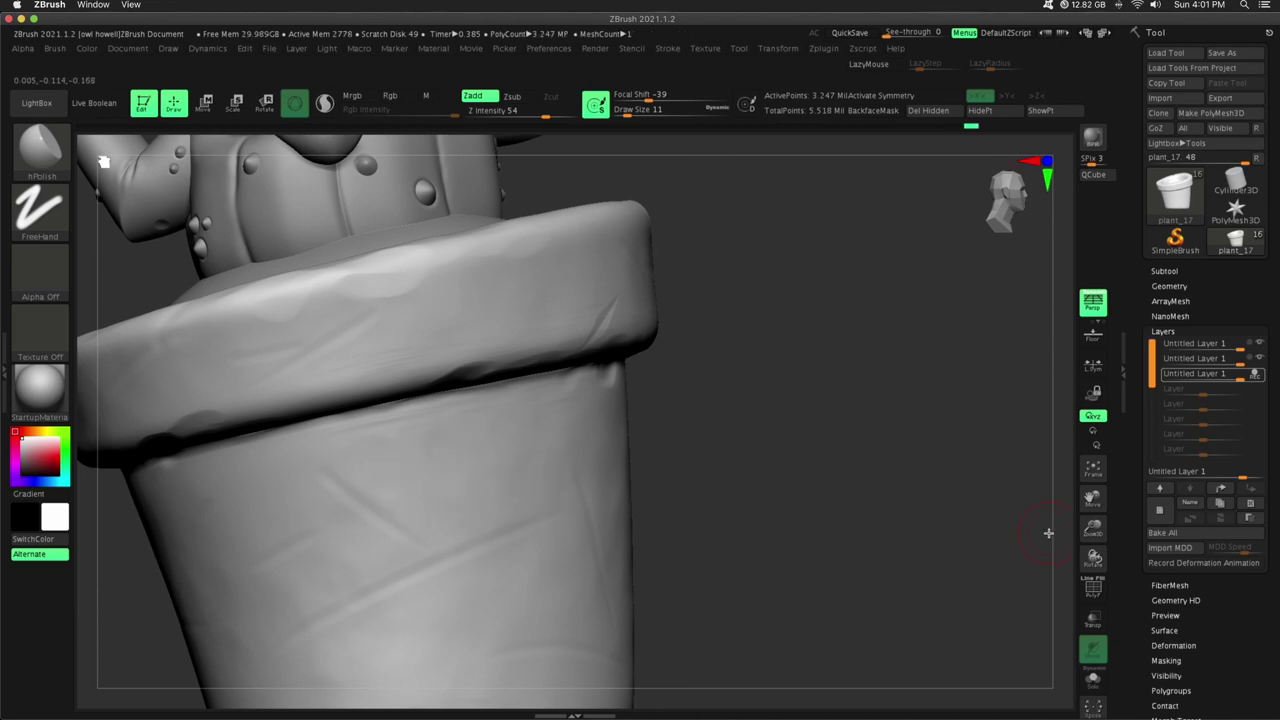
pyautogui.keyDown('ctrl'); pyautogui.moveTo(1048, 533); pyautogui.dragTo(1030, 470, button='right'); pyautogui.keyUp('ctrl')
pyautogui.moveTo(860, 500); pyautogui.dragTo(760, 480, button='right')
pyautogui.moveTo(530, 468); pyautogui.dragTo(586, 466)
pyautogui.moveTo(800, 540); pyautogui.dragTo(880, 530, button='right')
pyautogui.moveTo(1020, 560)
pyautogui.keyDown('ctrl'); pyautogui.mouseDown(button='right')
pyautogui.moveTo(1008, 514)
pyautogui.moveTo(986, 511)
pyautogui.mouseUp(button='right'); pyautogui.keyUp('ctrl')
# Switch recording from the third to the second layer and flatten spots along the pot rim's edges with hPolish.
pyautogui.click(1255, 373)
pyautogui.click(1245, 362)
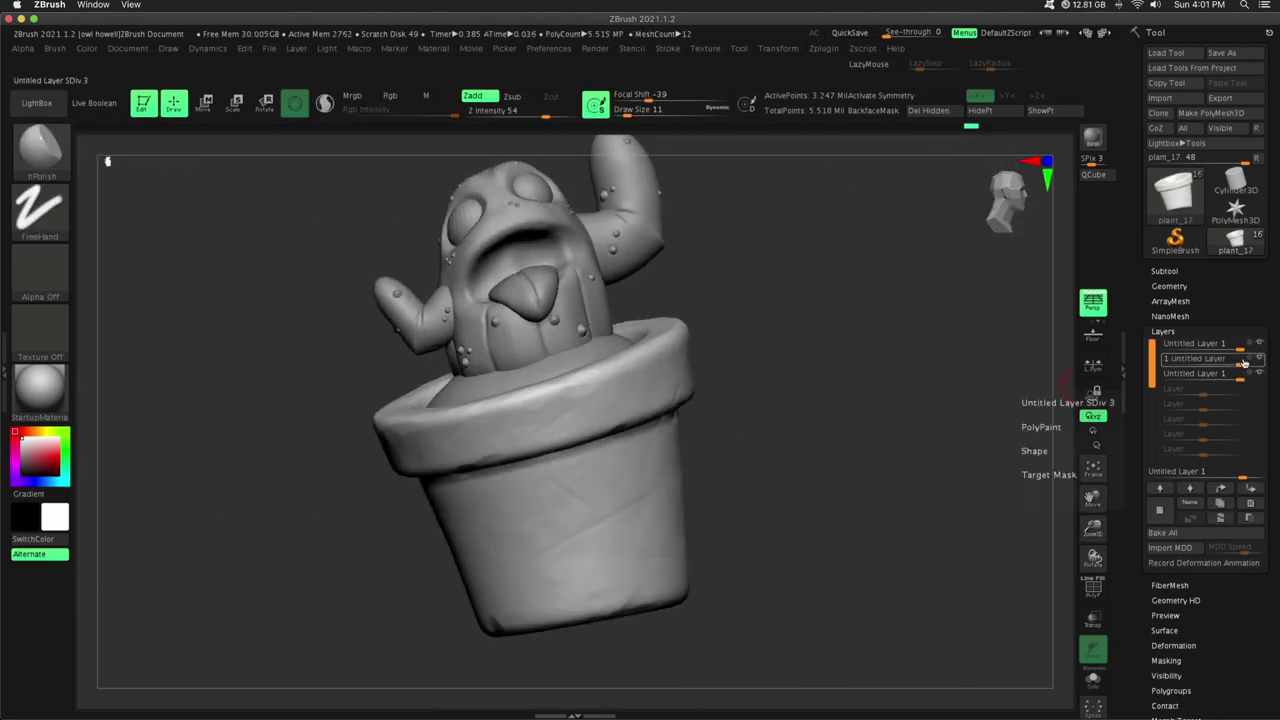
pyautogui.moveTo(900, 510); pyautogui.dragTo(651, 301, button='right')
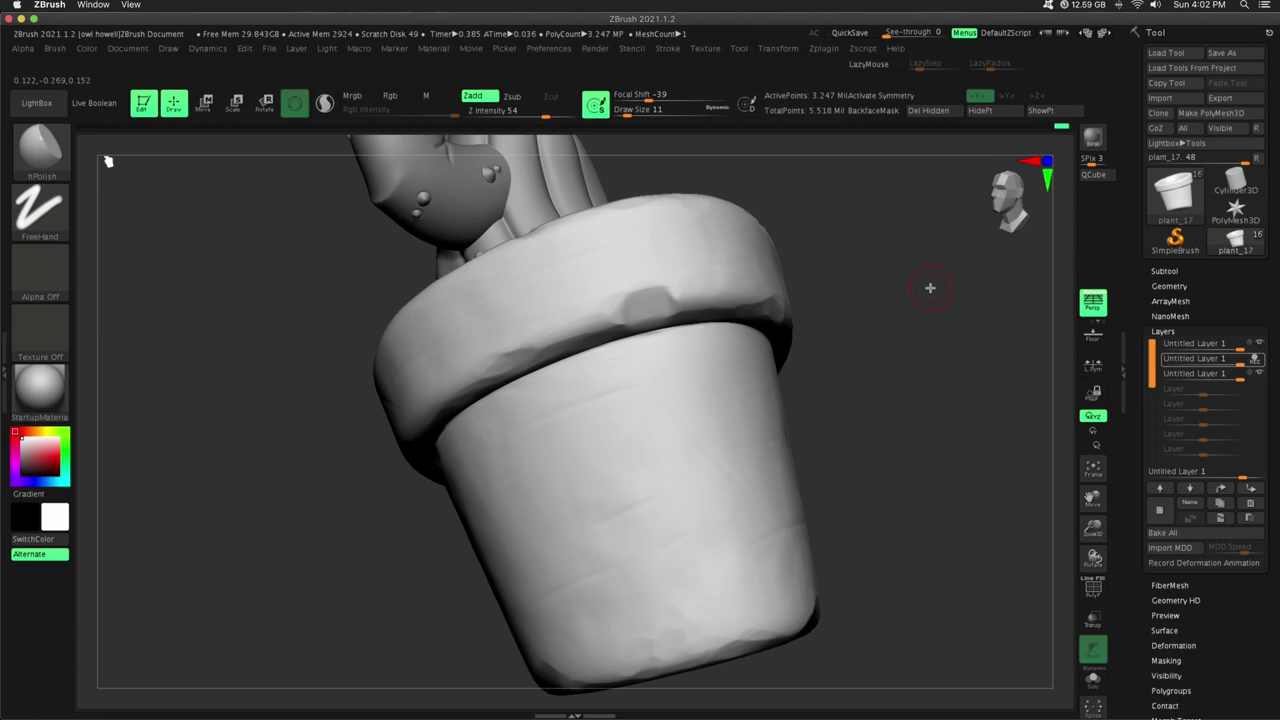
pyautogui.moveTo(930, 288); pyautogui.dragTo(659, 313, button='right')
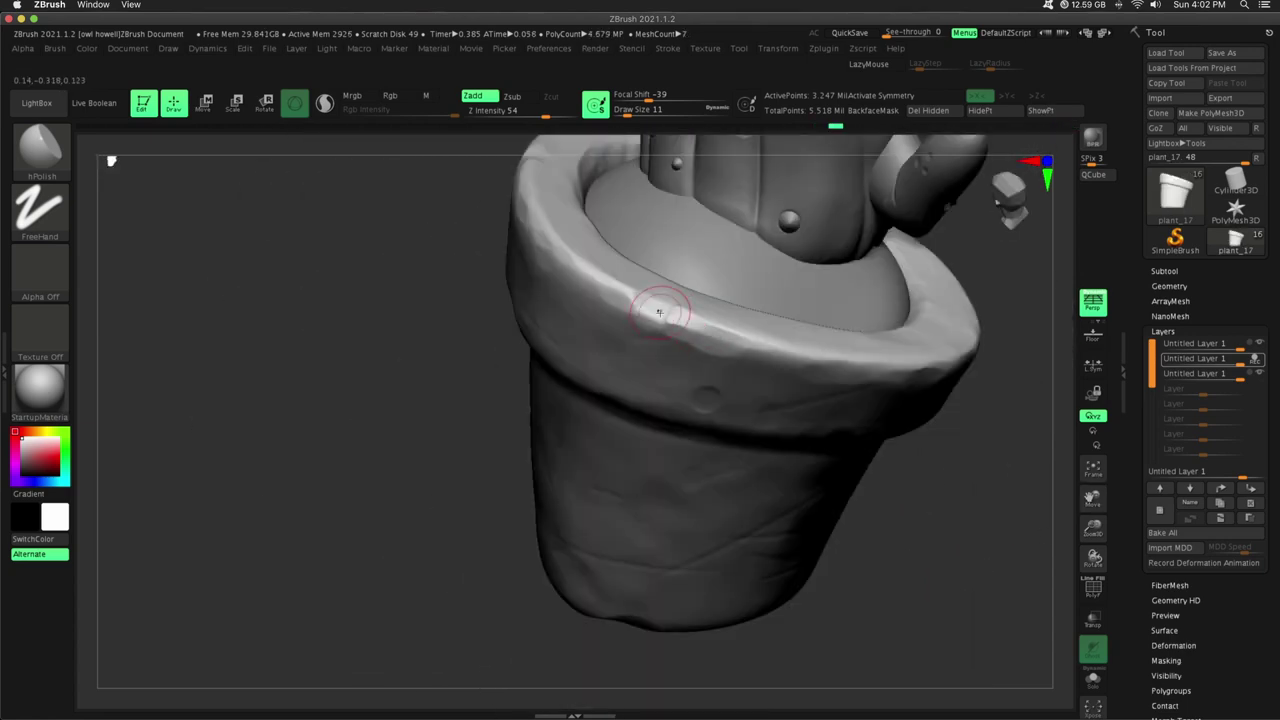
pyautogui.moveTo(659, 313); pyautogui.dragTo(606, 290)
pyautogui.moveTo(1094, 530); pyautogui.dragTo(1090, 450)
pyautogui.moveTo(1010, 540)
pyautogui.mouseDown()
pyautogui.moveTo(940, 500)
pyautogui.moveTo(1020, 471)
pyautogui.moveTo(1090, 590)
pyautogui.mouseUp()
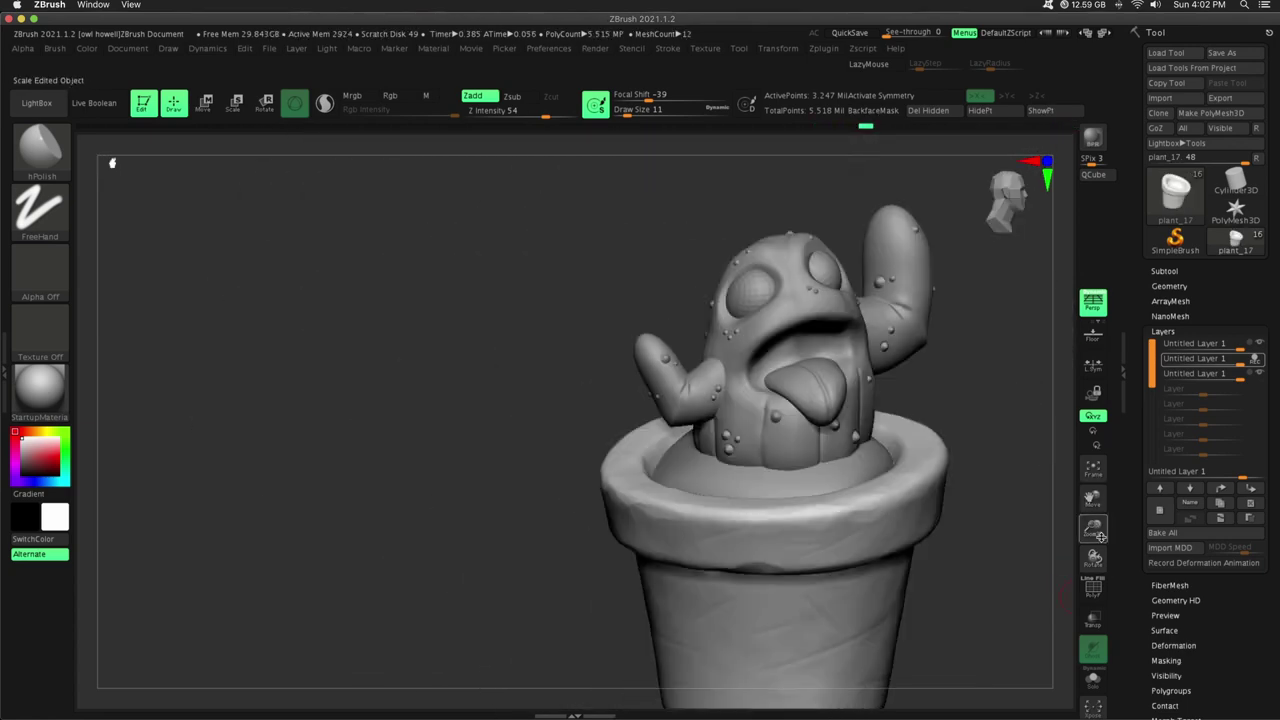
pyautogui.moveTo(1101, 537); pyautogui.dragTo(1099, 518)
pyautogui.moveTo(985, 545); pyautogui.dragTo(1005, 570)
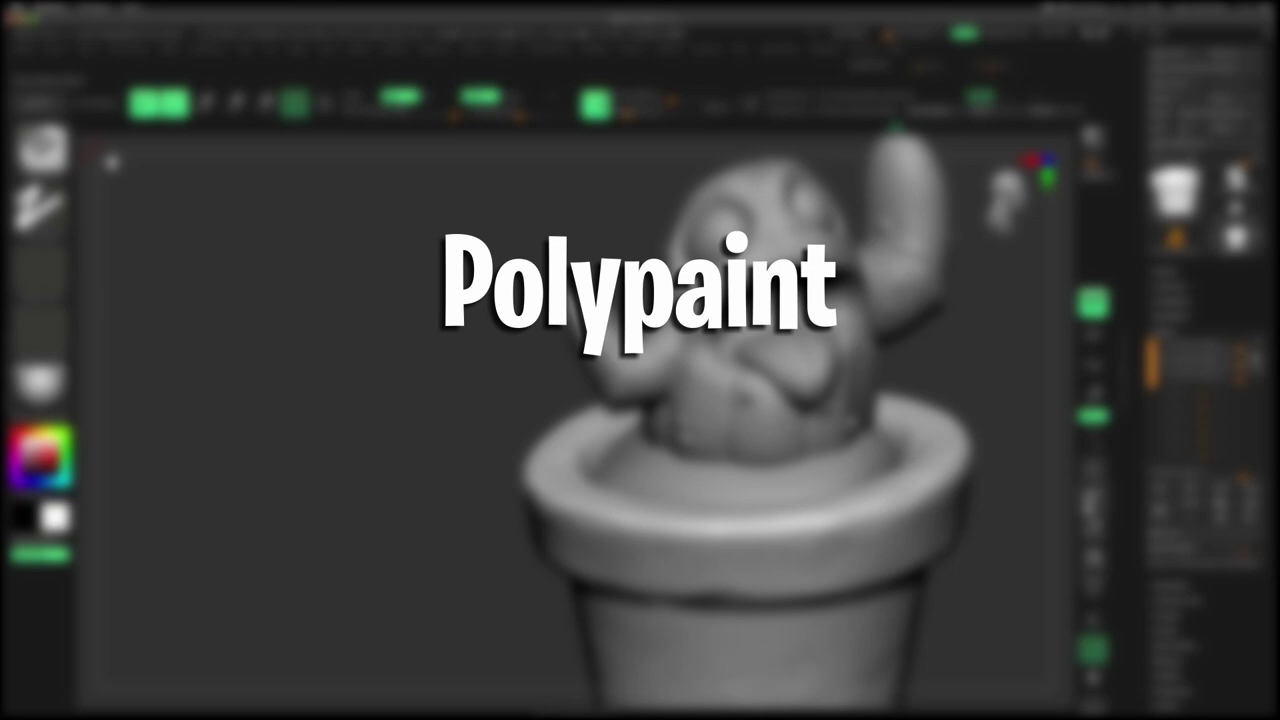
pyautogui.moveTo(1094, 529); pyautogui.dragTo(968, 502)
pyautogui.moveTo(1005, 500); pyautogui.dragTo(961, 507)
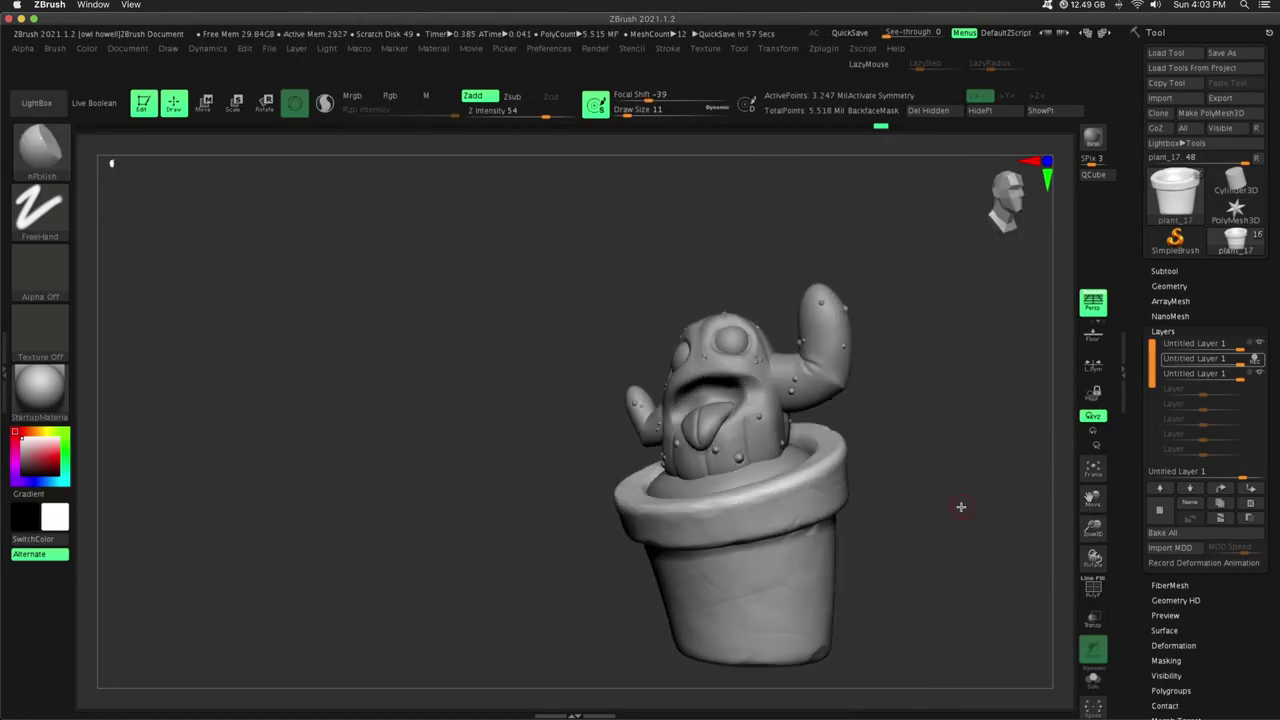
# Open the ZColor plugin and set the current colour to the green with hex code 457B44.
pyautogui.click(822, 48)
pyautogui.click(846, 342)
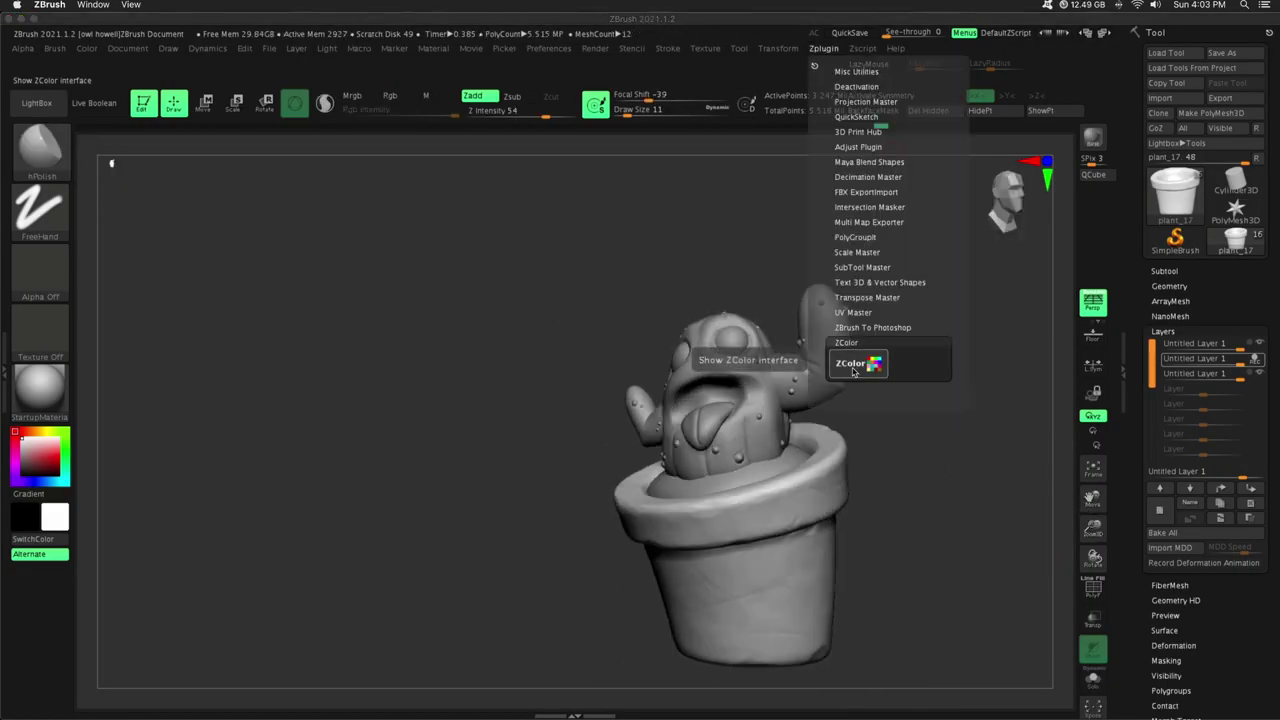
pyautogui.click(873, 365)
pyautogui.click(697, 373)
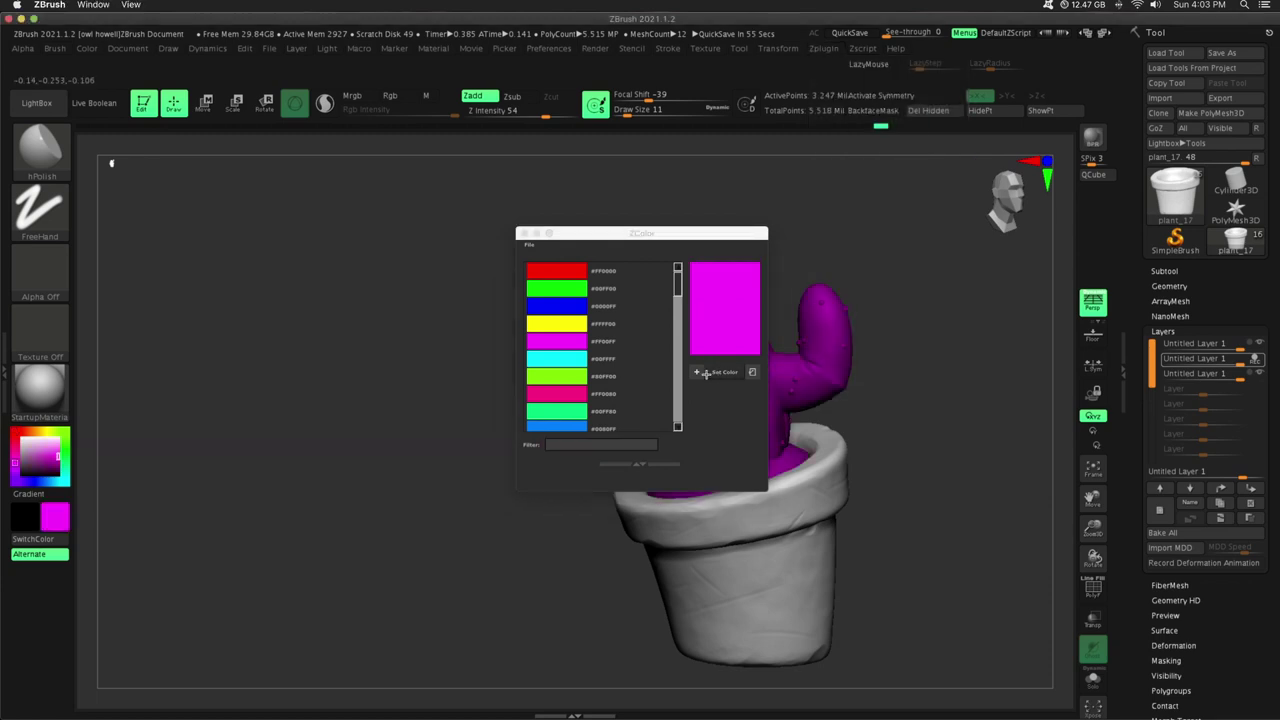
pyautogui.click(639, 465)
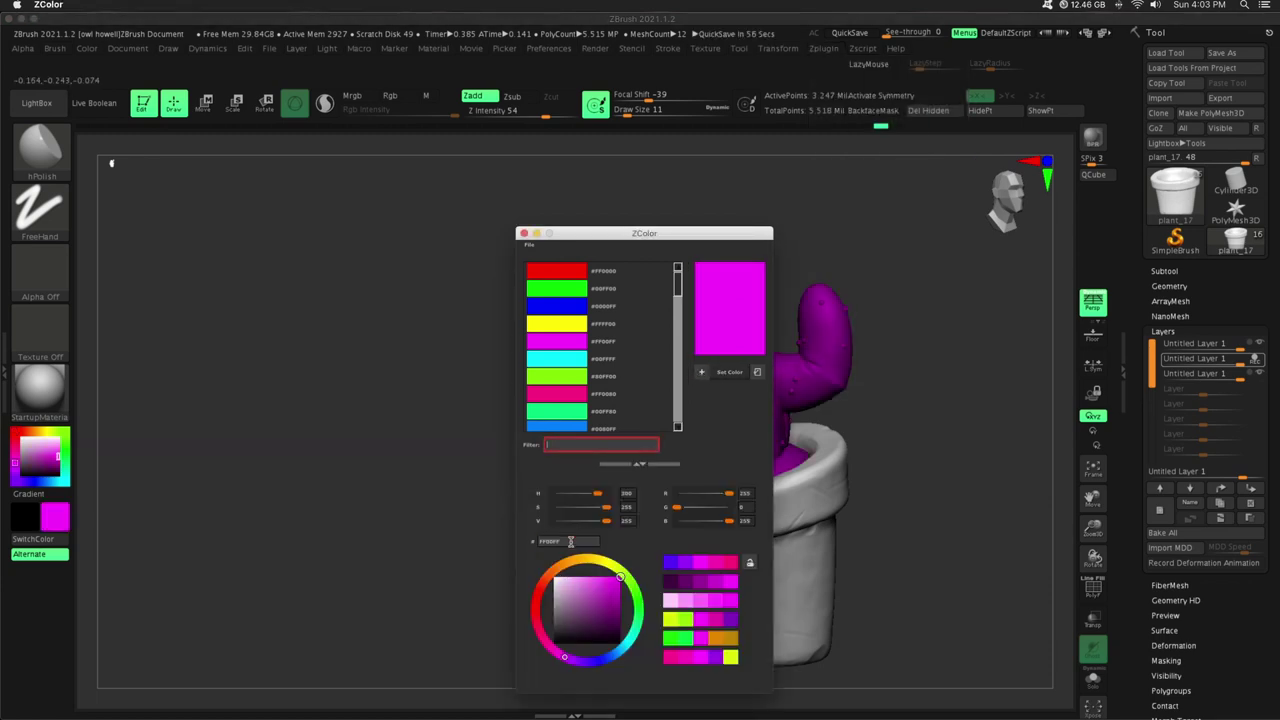
pyautogui.write('d')
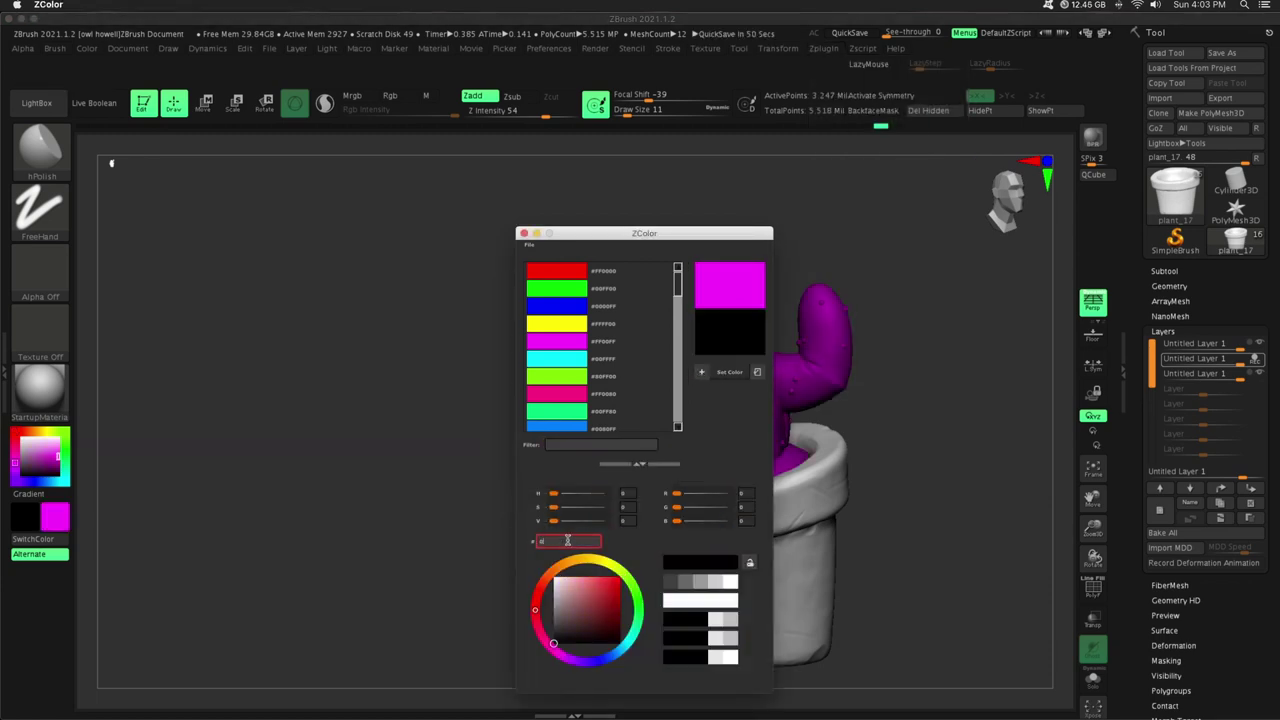
pyautogui.write('57')
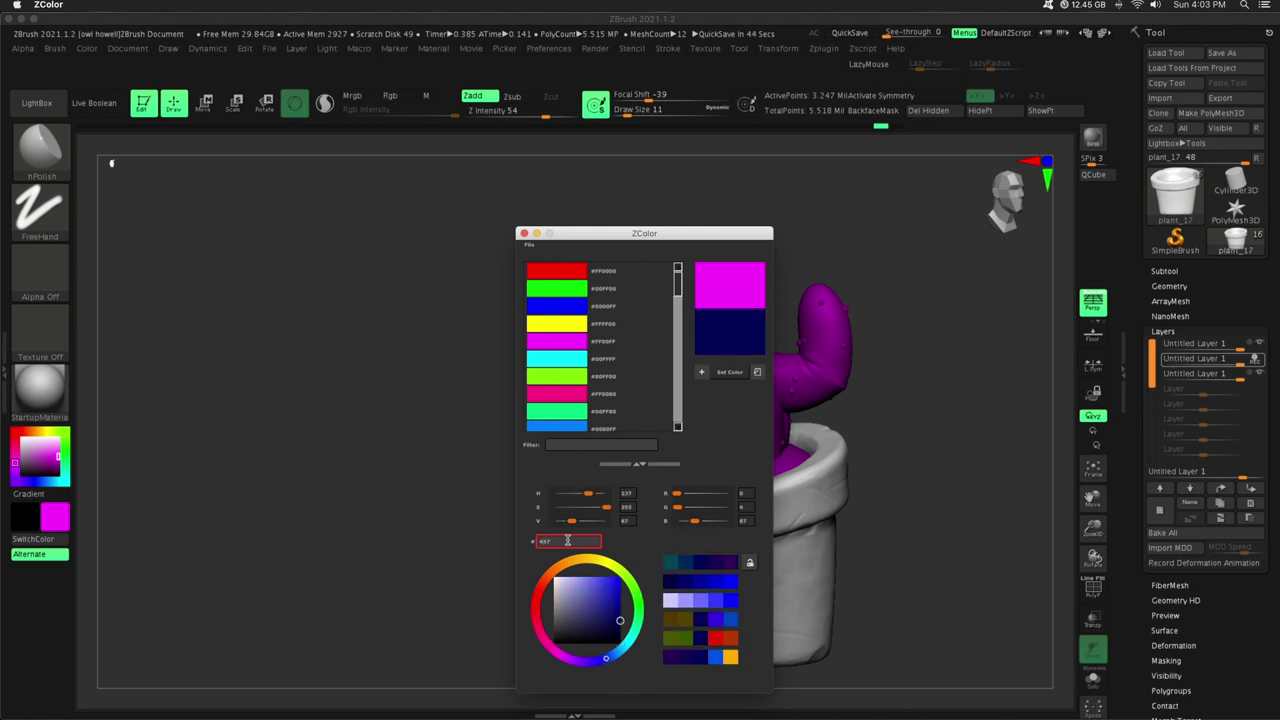
pyautogui.write('B44')
pyautogui.click(729, 371)
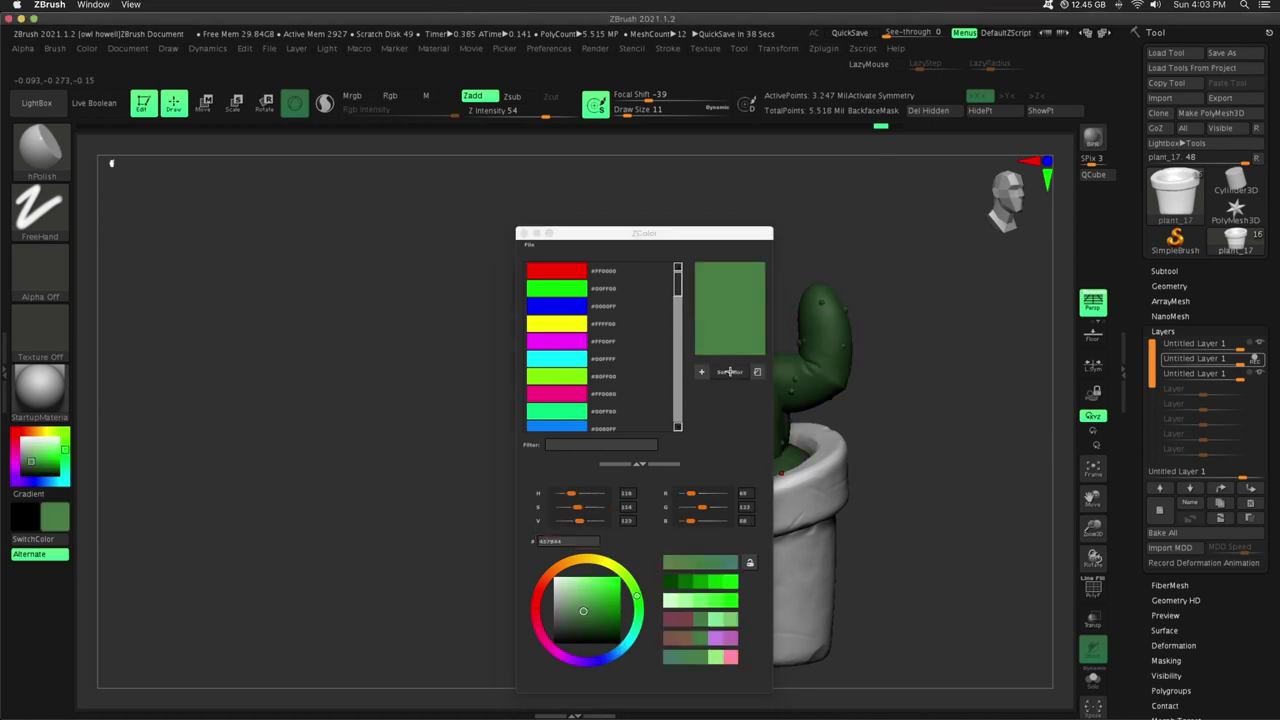
pyautogui.click(523, 233)
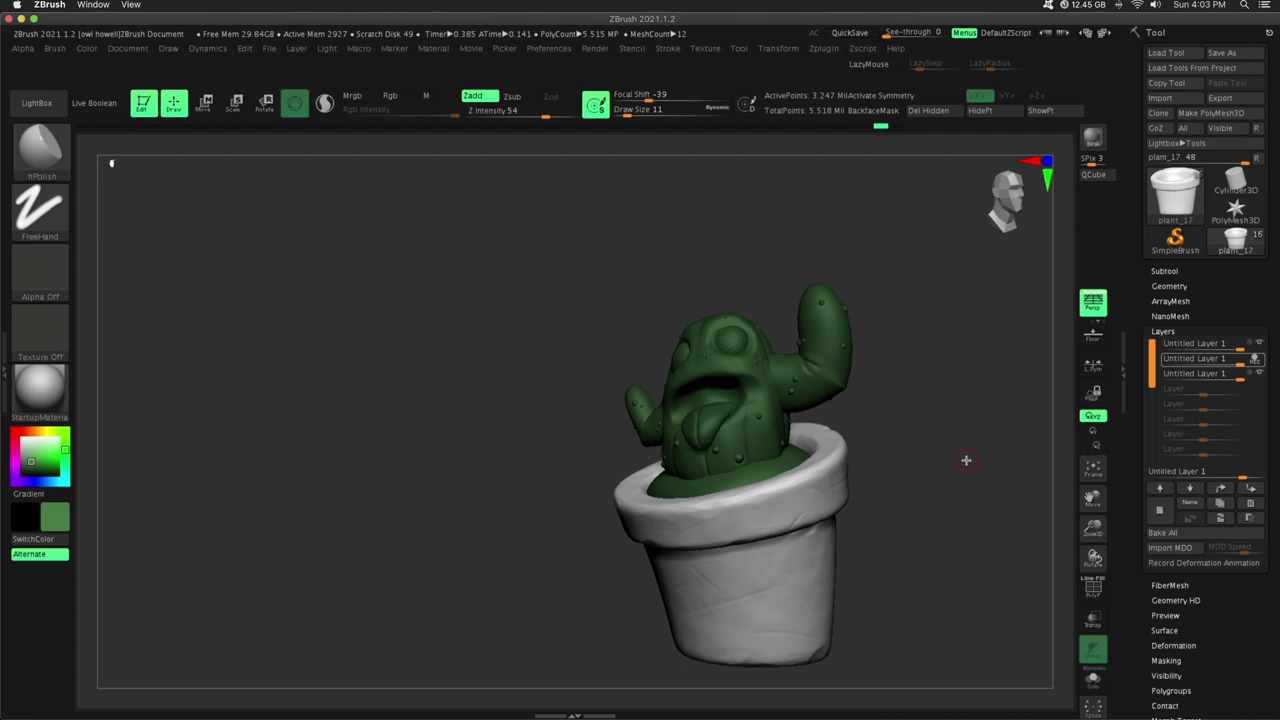
# Change the model's material to SkinShade4.
pyautogui.moveTo(966, 460); pyautogui.dragTo(940, 454)
pyautogui.click(1164, 271)
pyautogui.click(46, 399)
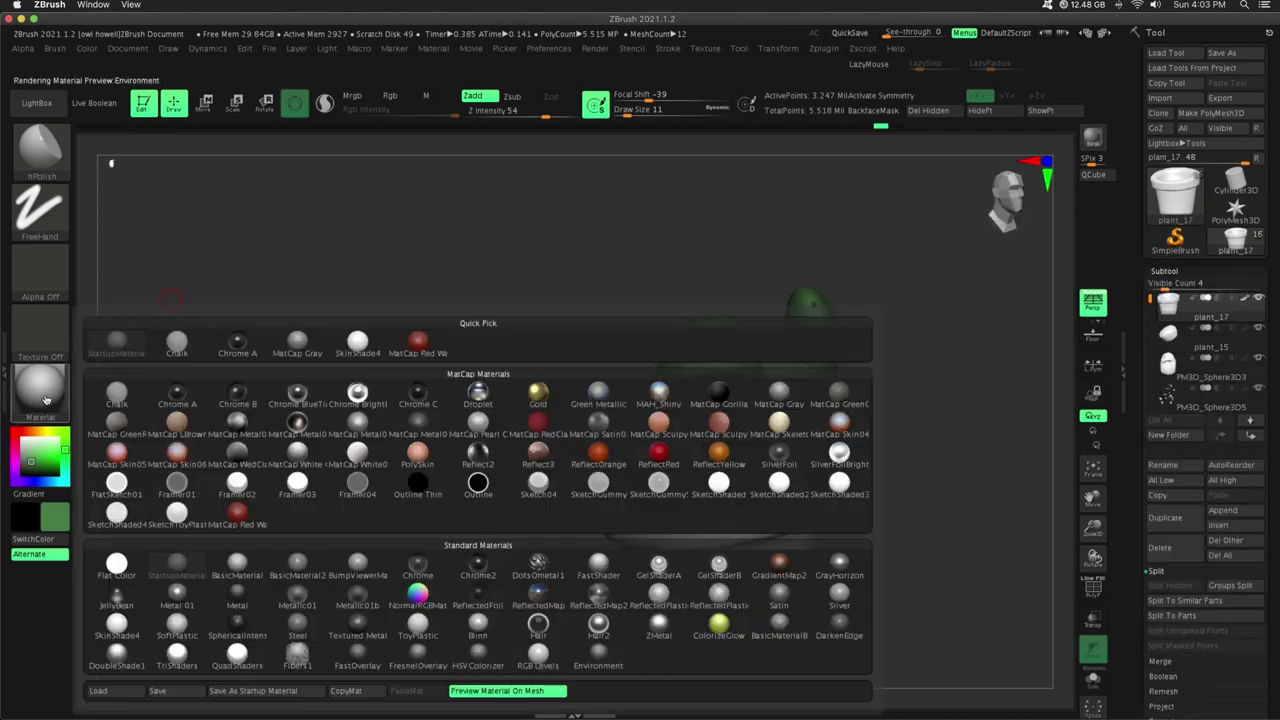
pyautogui.click(122, 627)
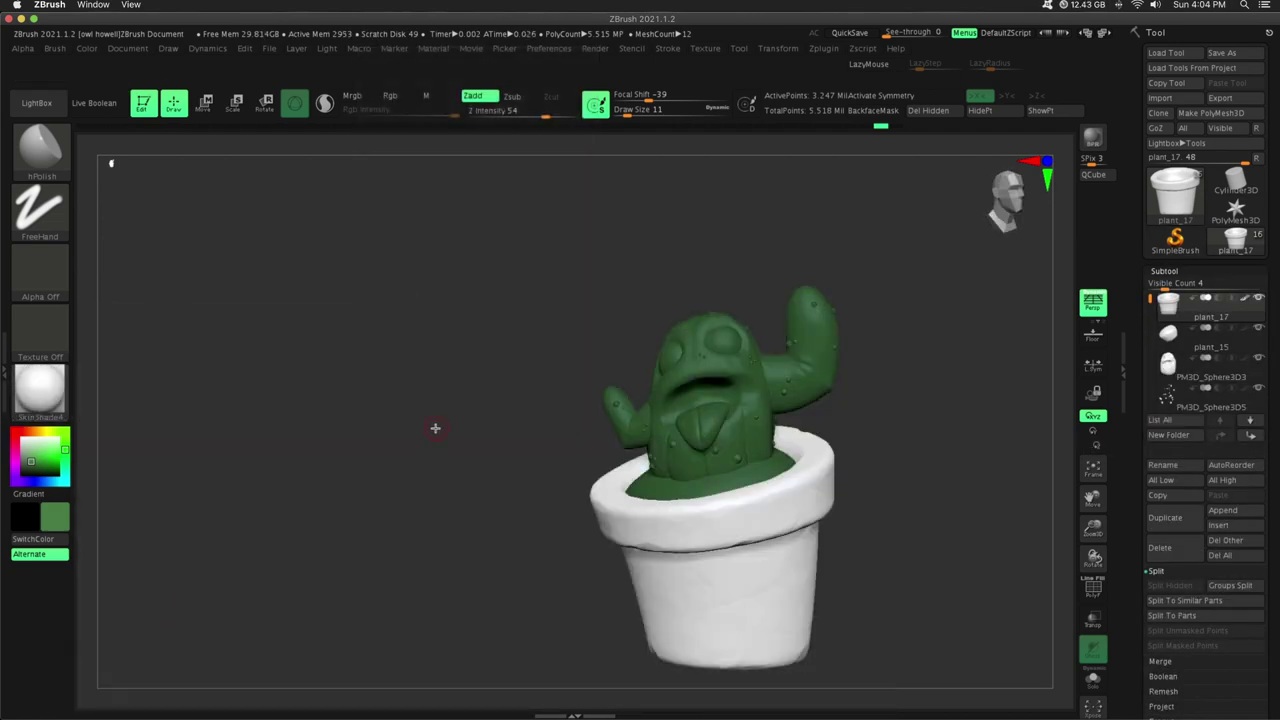
# Select the cactus body subtool PM3D_Sphere3D3 and fill it with the current green.
pyautogui.moveTo(1089, 507); pyautogui.dragTo(1064, 553)
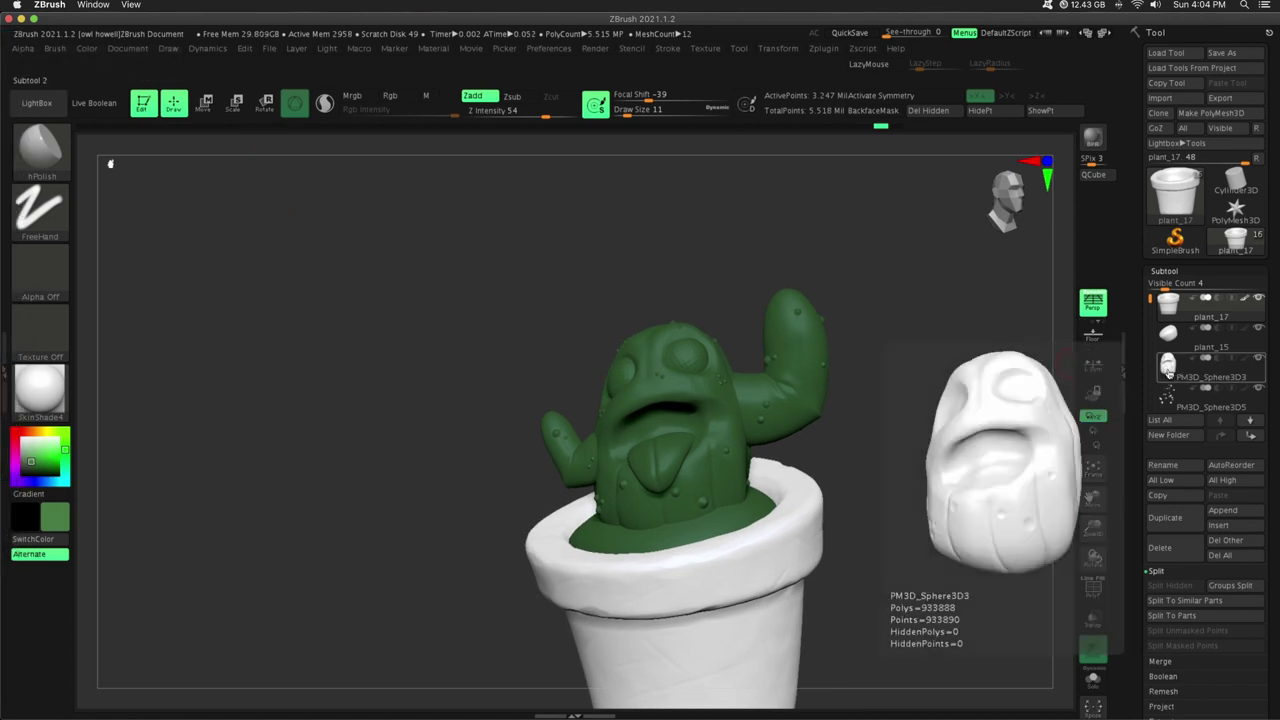
pyautogui.click(1168, 366)
pyautogui.click(87, 49)
pyautogui.click(111, 317)
# Delete the PM3D_Sphere3D1_4 subtool and fill the raised arm PM3D_Sphere3D1_1 with the current green.
pyautogui.keyDown('alt'); pyautogui.click(803, 408); pyautogui.keyUp('alt')
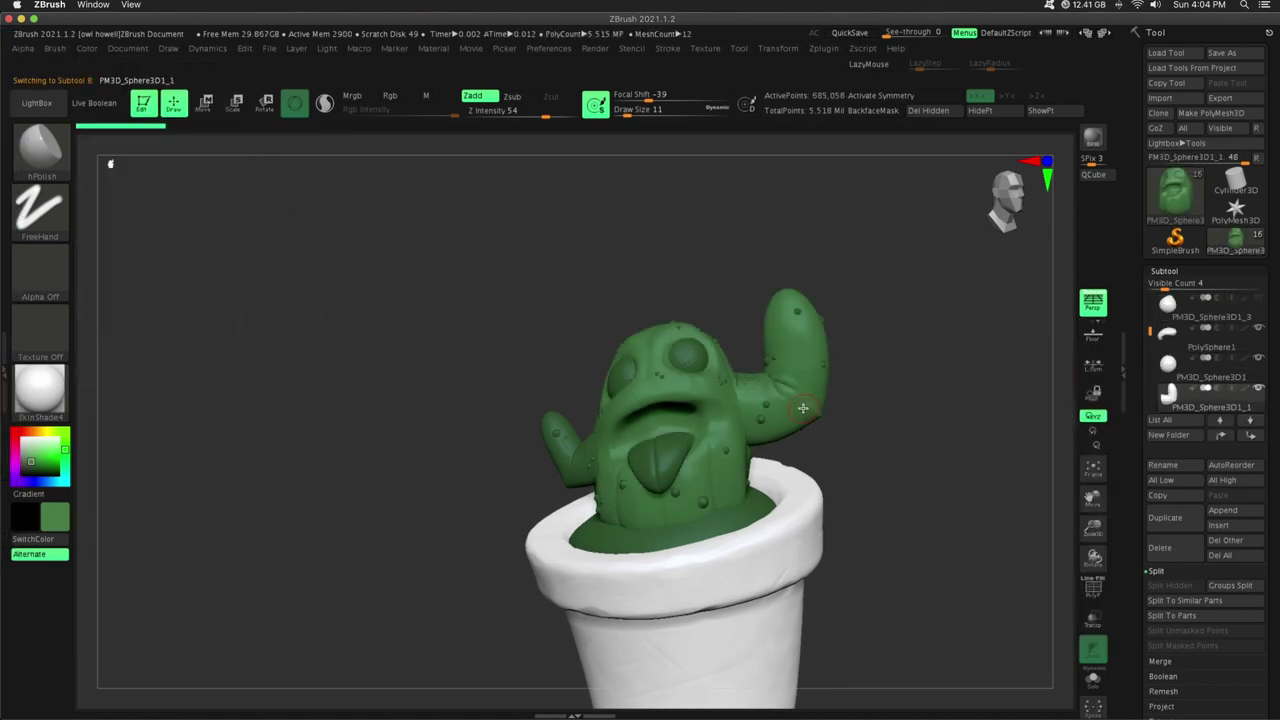
pyautogui.moveTo(1090, 526); pyautogui.dragTo(1140, 480)
pyautogui.moveTo(1271, 390); pyautogui.dragTo(1271, 368)
pyautogui.scroll(-3, 1165, 362)
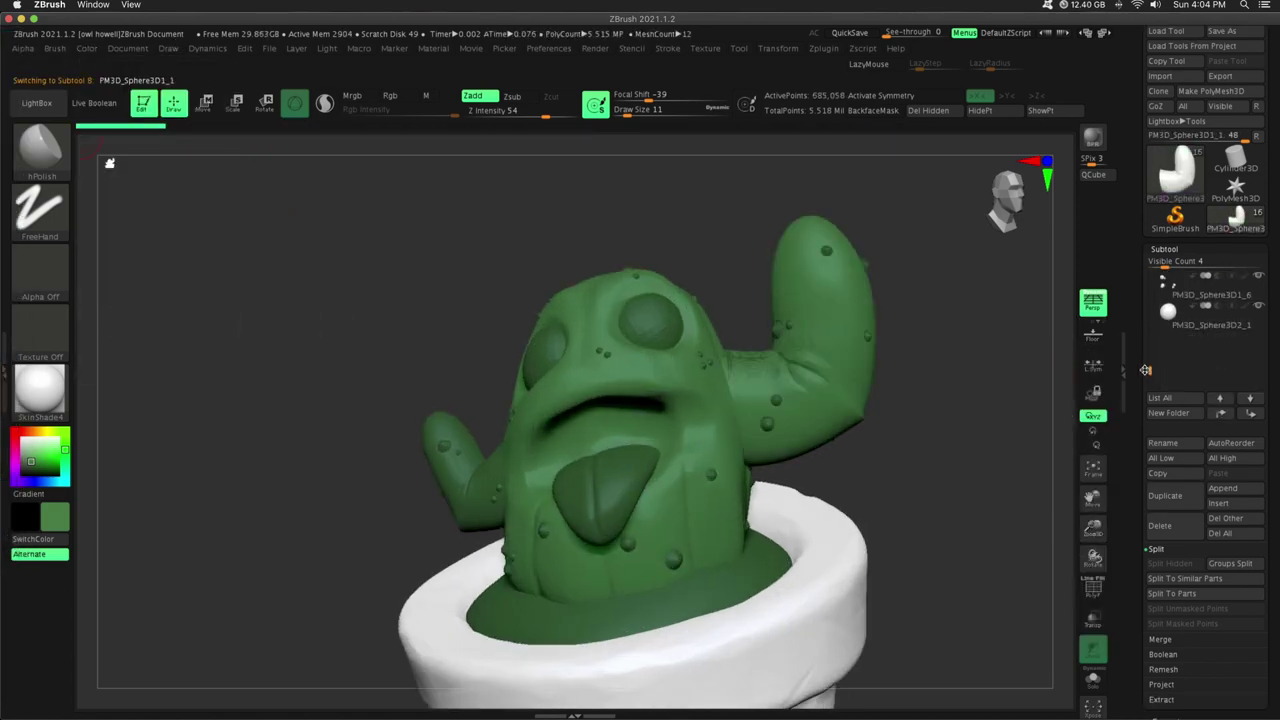
pyautogui.click(1186, 249)
pyautogui.click(1186, 249)
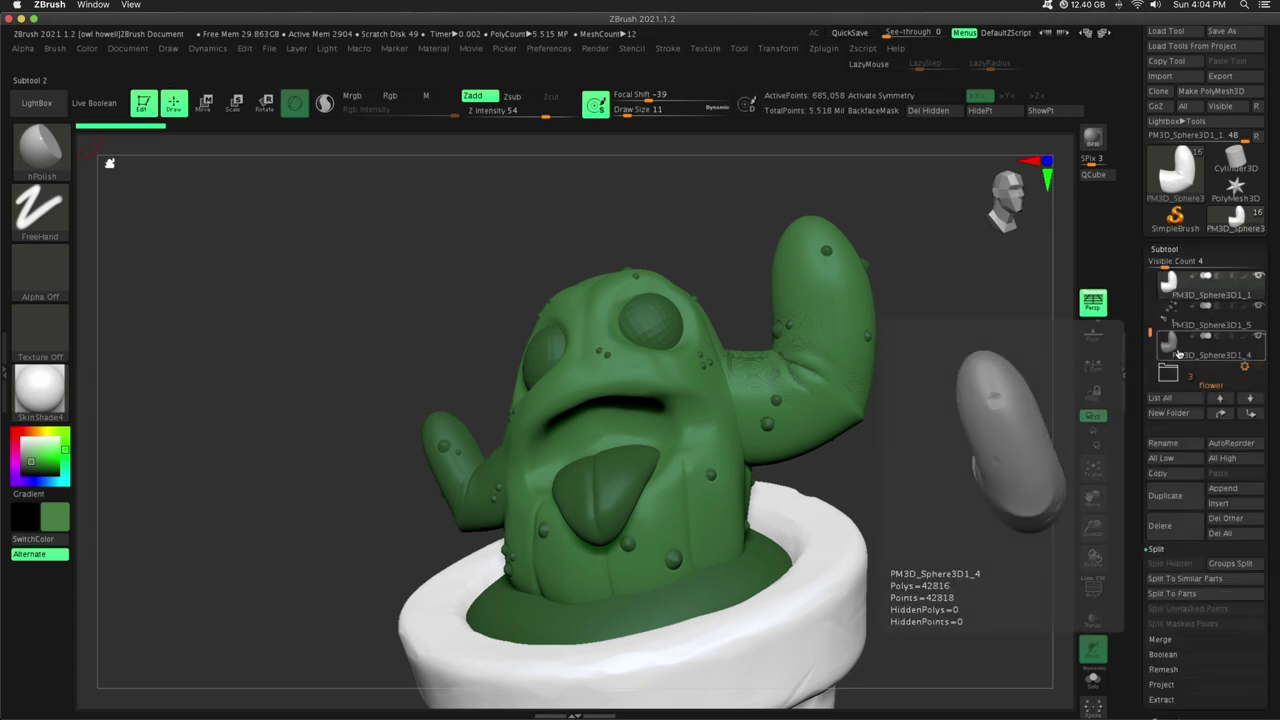
pyautogui.click(1190, 345)
pyautogui.click(1160, 525)
pyautogui.click(1130, 563)
pyautogui.moveTo(1052, 366); pyautogui.dragTo(846, 408)
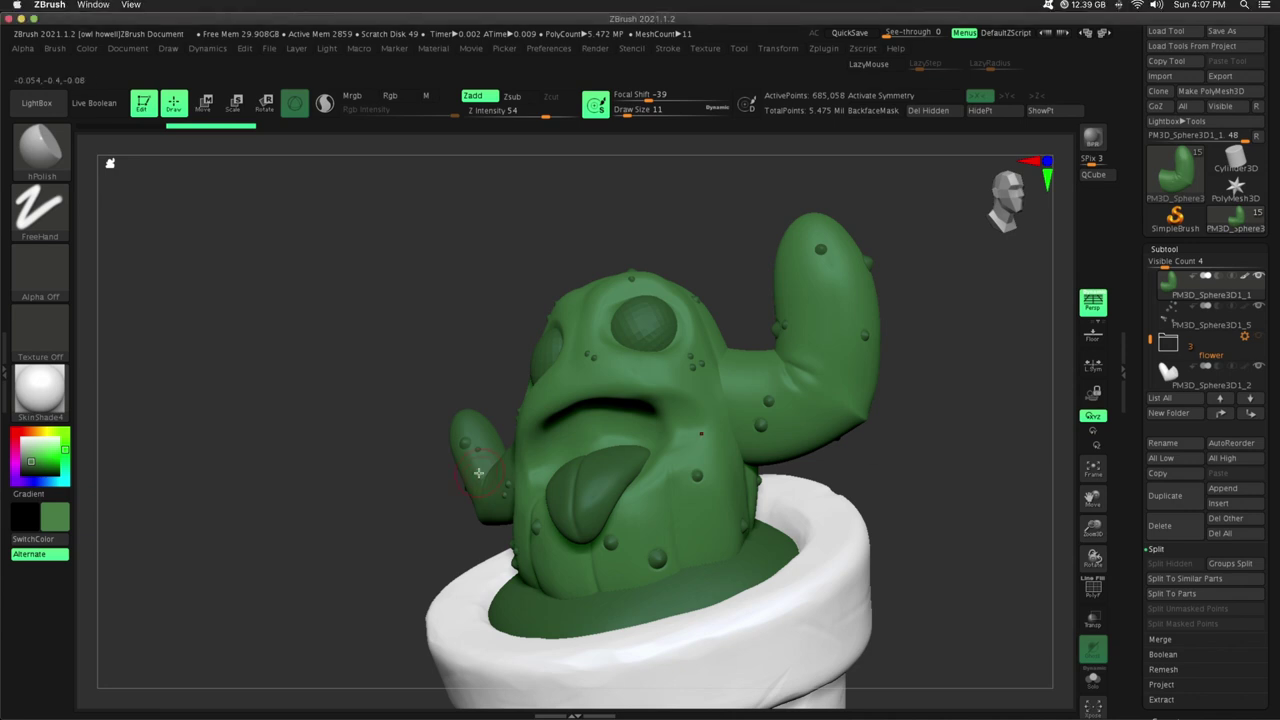
# Select the smaller arm PM3D_Sphere3D1_2 and fill it with the same green.
pyautogui.click(1166, 370)
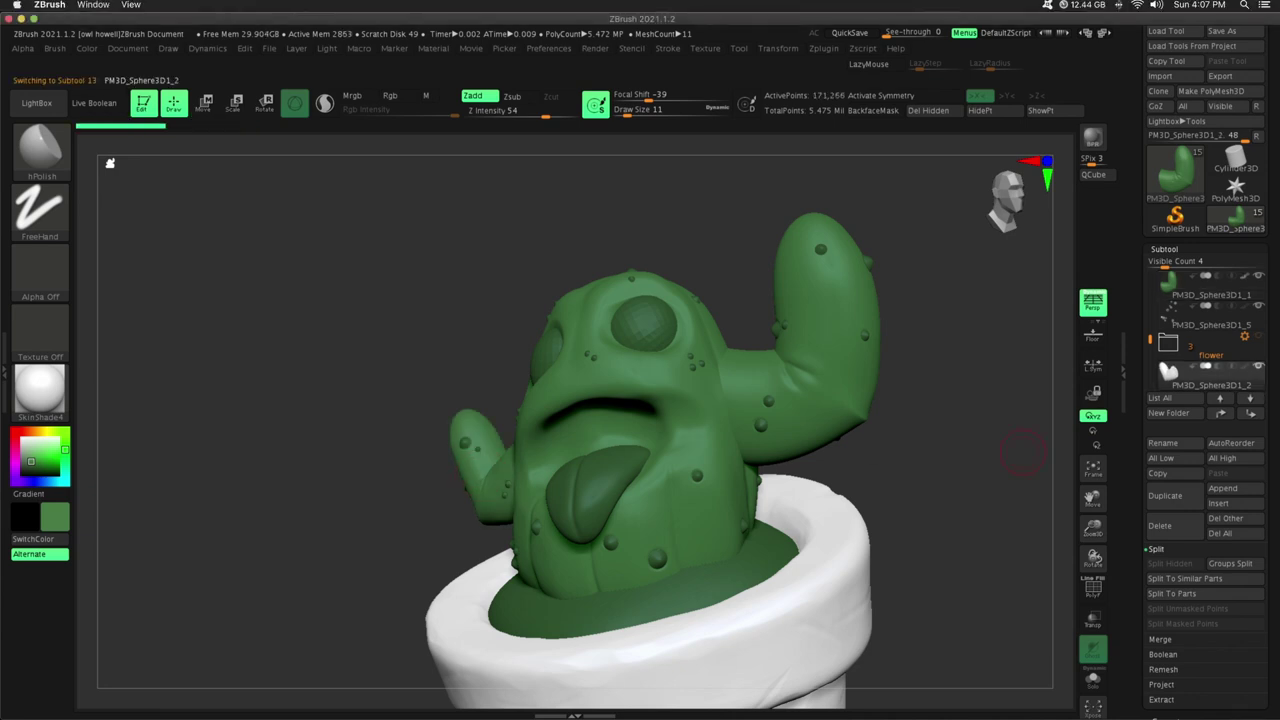
pyautogui.click(86, 49)
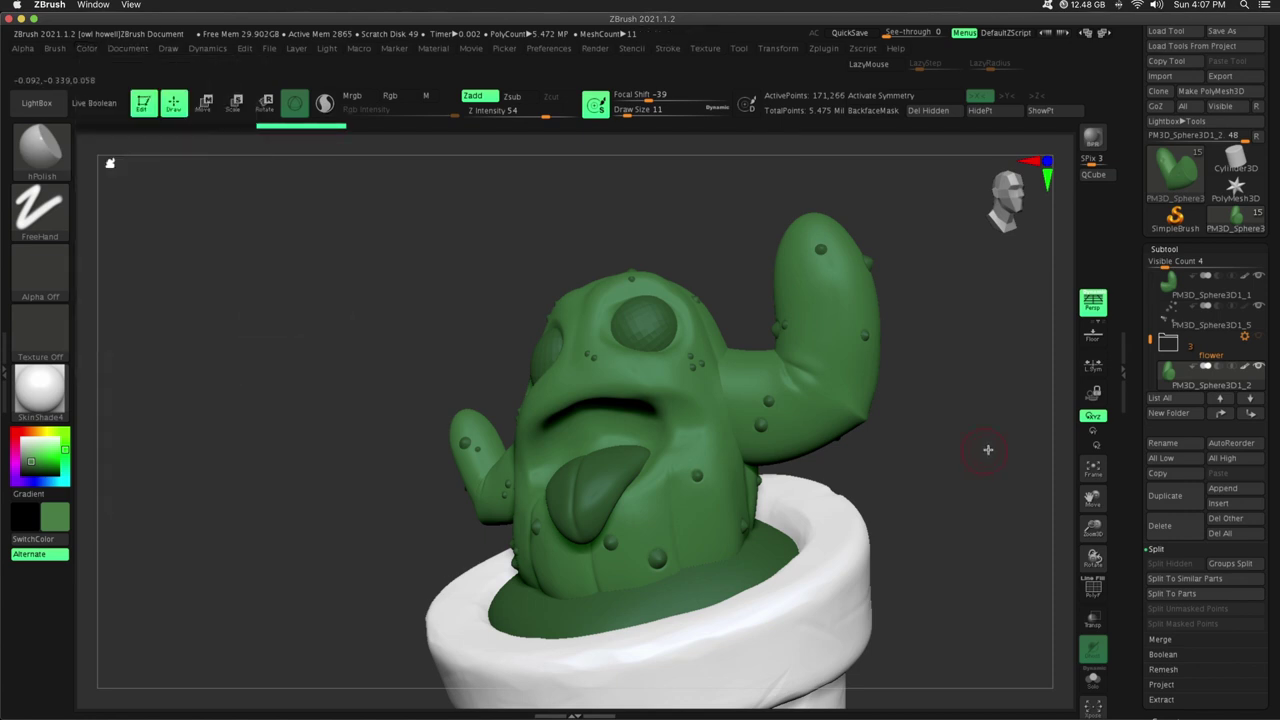
pyautogui.moveTo(988, 450); pyautogui.dragTo(1038, 452)
# Switch to the Standard brush with draw size 20 and choose a muted brown as the current colour.
pyautogui.click(41, 150)
pyautogui.click(780, 457)
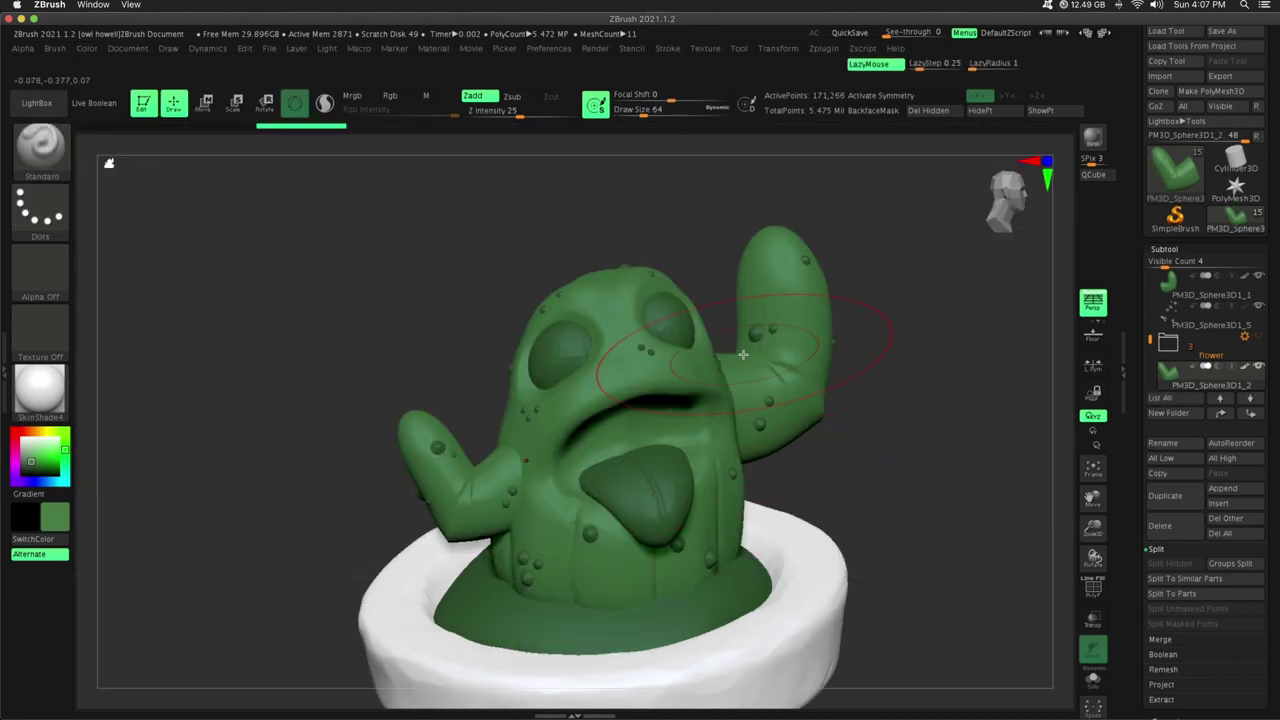
pyautogui.click(632, 115)
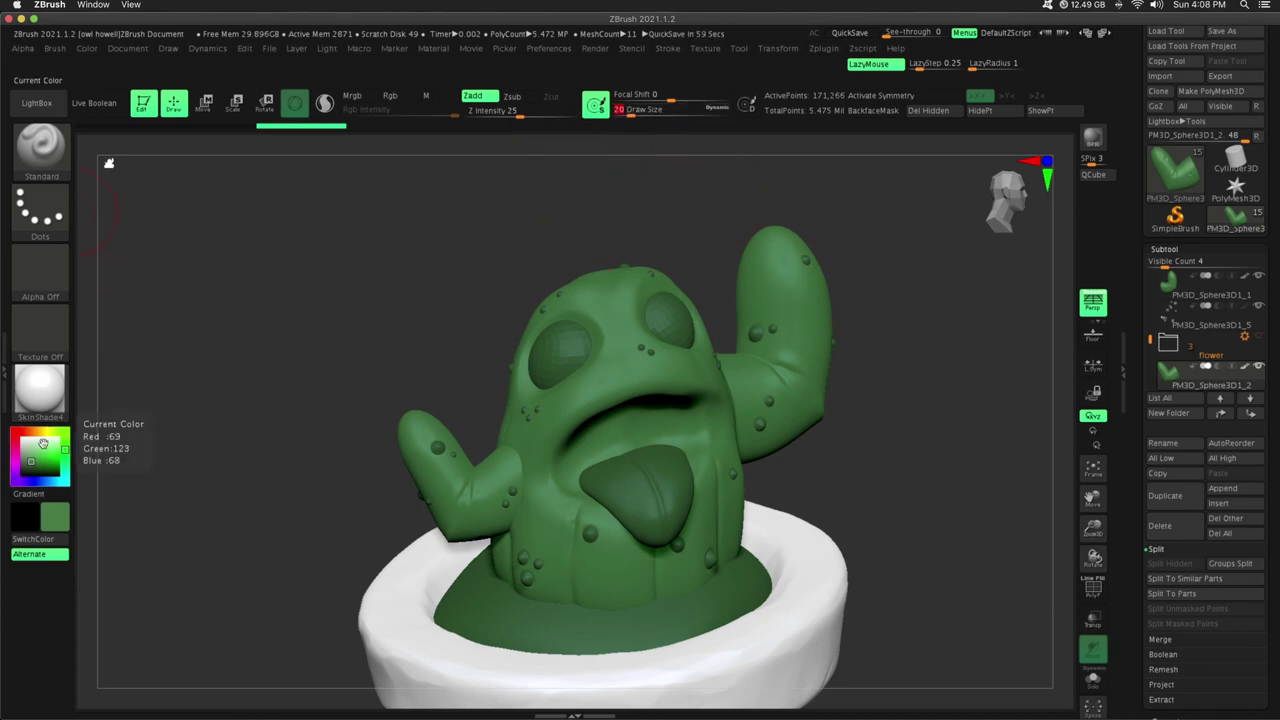
pyautogui.moveTo(43, 443); pyautogui.dragTo(34, 430)
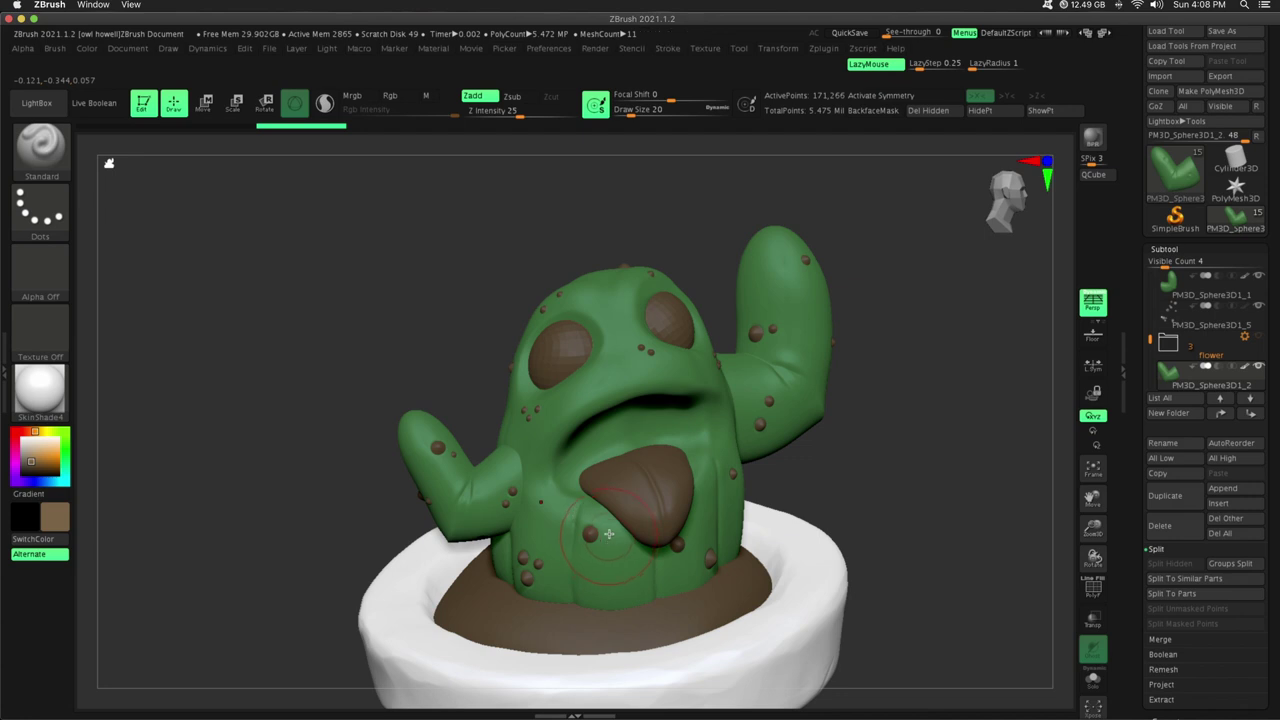
pyautogui.moveTo(30, 432)
pyautogui.mouseDown()
pyautogui.moveTo(1, 431)
pyautogui.moveTo(637, 380)
pyautogui.mouseUp()
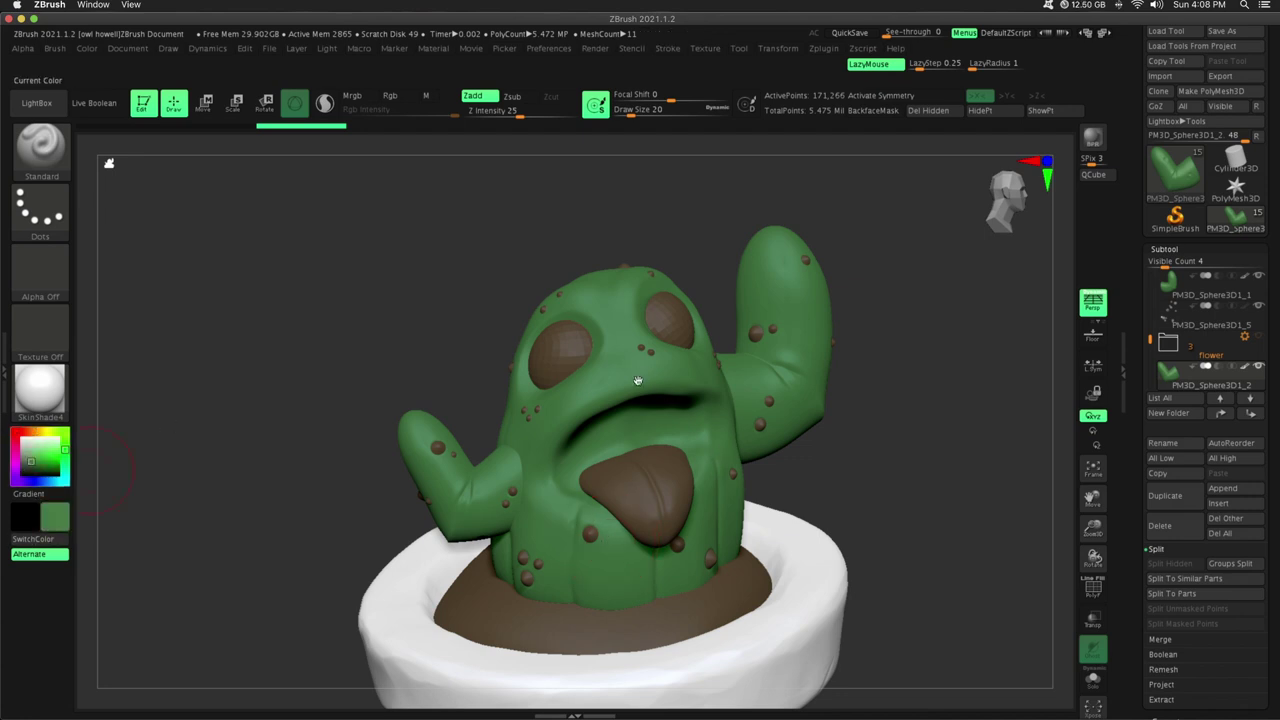
# Show only the cactus body subtool PM3D_Sphere3D3 and turn off Zadd so that the brush does not sculpt.
pyautogui.click(1096, 684)
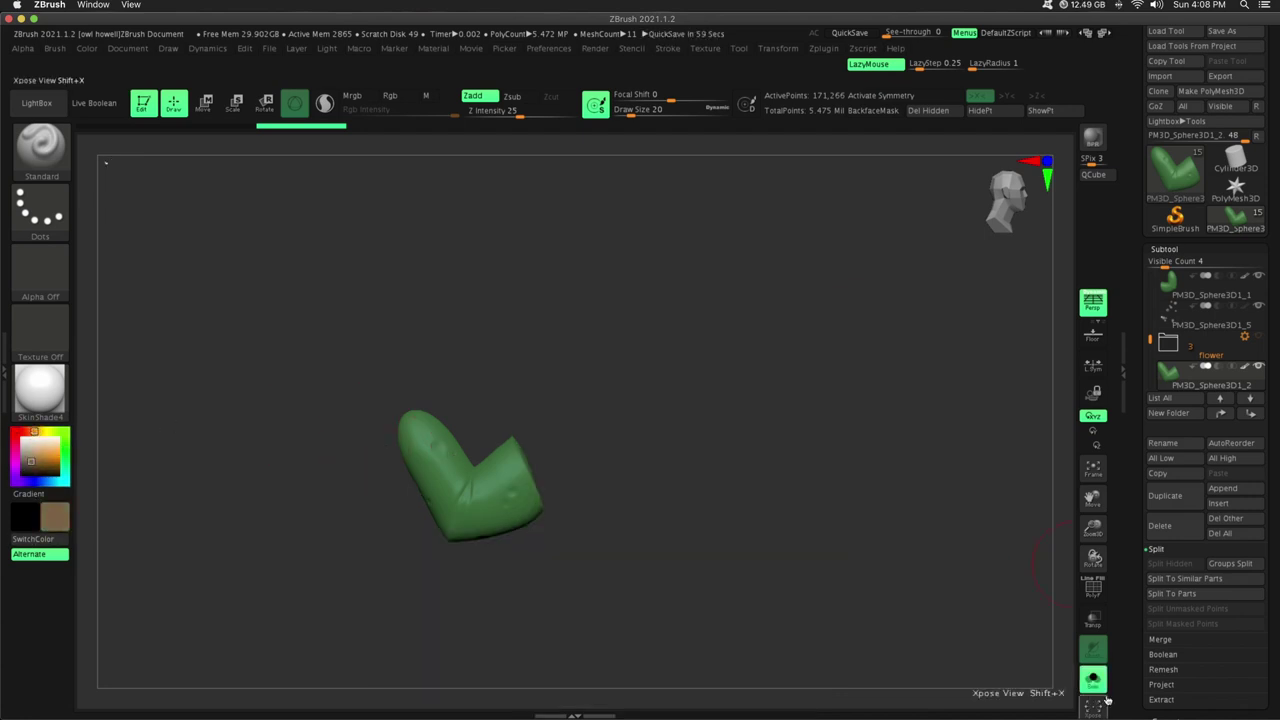
pyautogui.moveTo(1150, 334); pyautogui.dragTo(1152, 283)
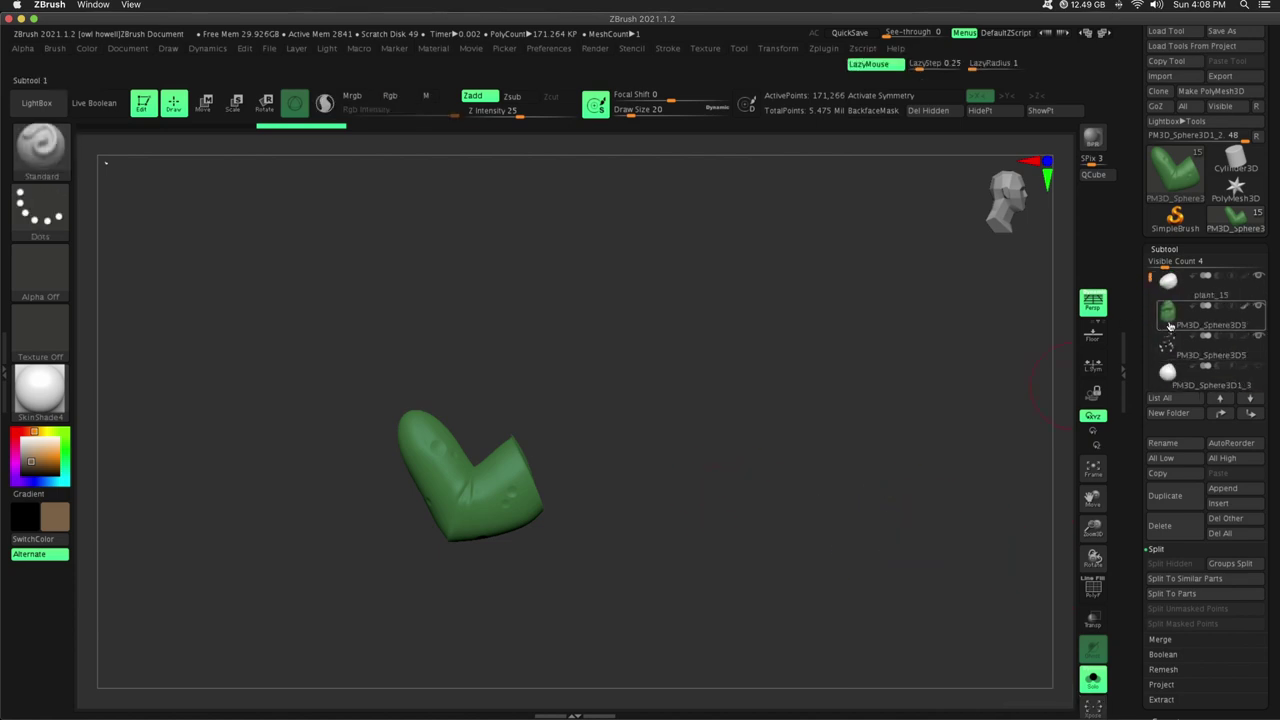
pyautogui.click(1169, 318)
pyautogui.click(473, 96)
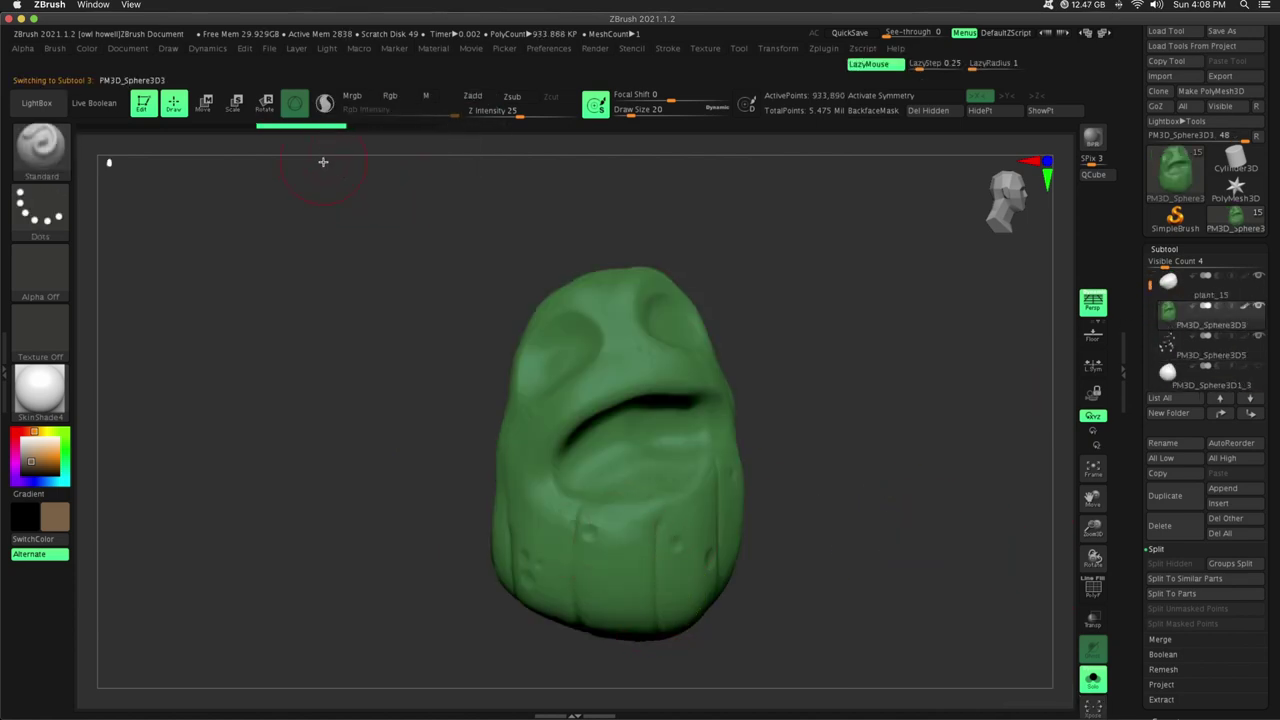
pyautogui.click(1093, 680)
pyautogui.click(1093, 680)
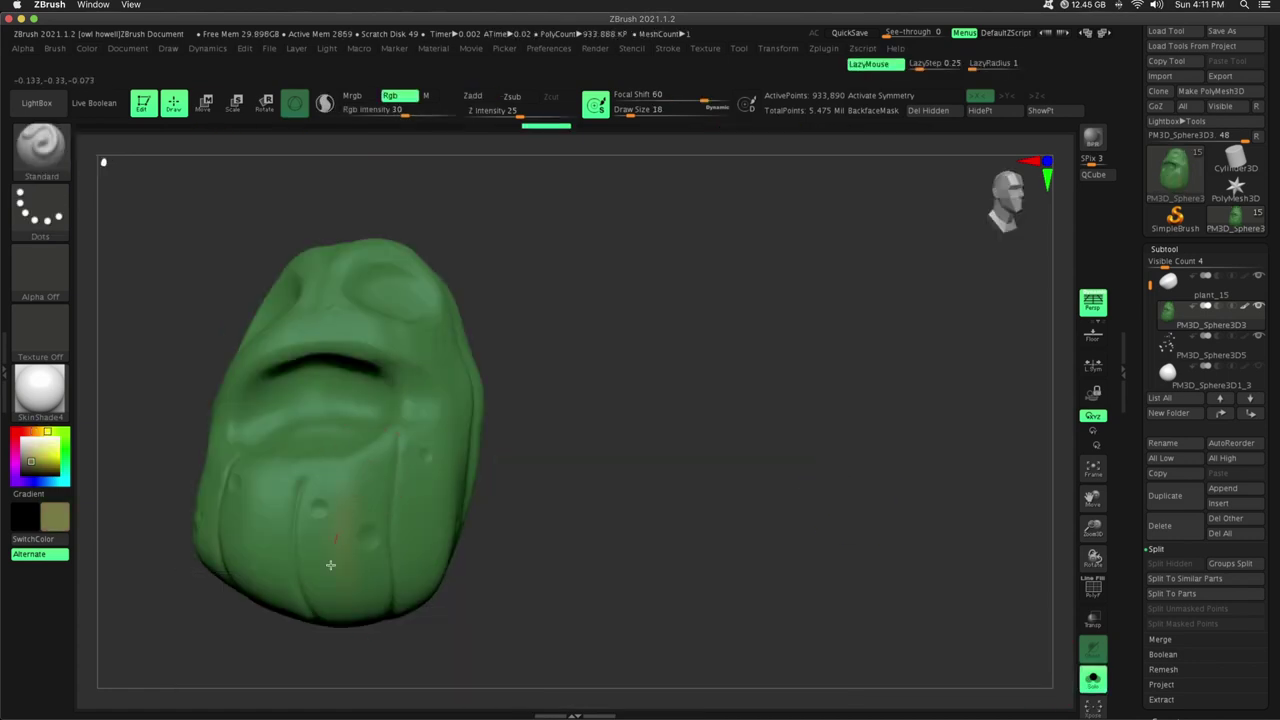
# Paint faint muted-brown streaks along the ribs on the front, sides and back of the cactus body.
pyautogui.moveTo(331, 565); pyautogui.dragTo(341, 527, button='right')
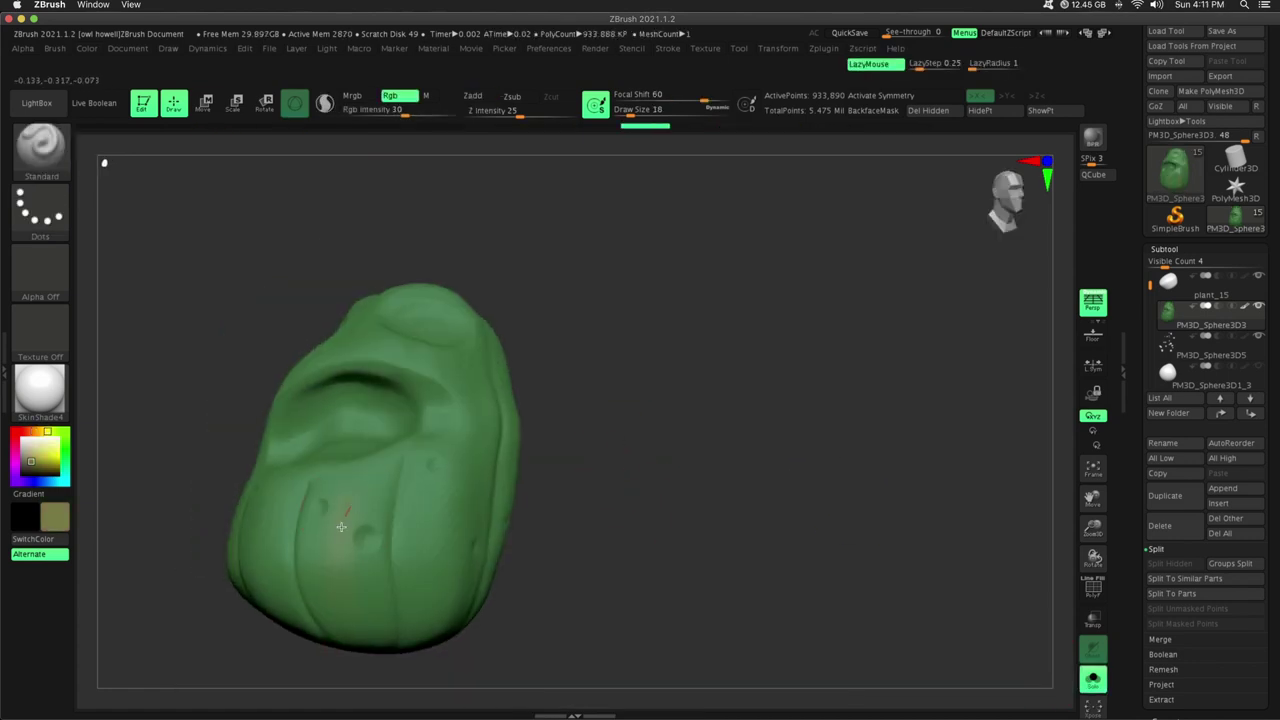
pyautogui.moveTo(448, 456); pyautogui.dragTo(609, 517, button='right')
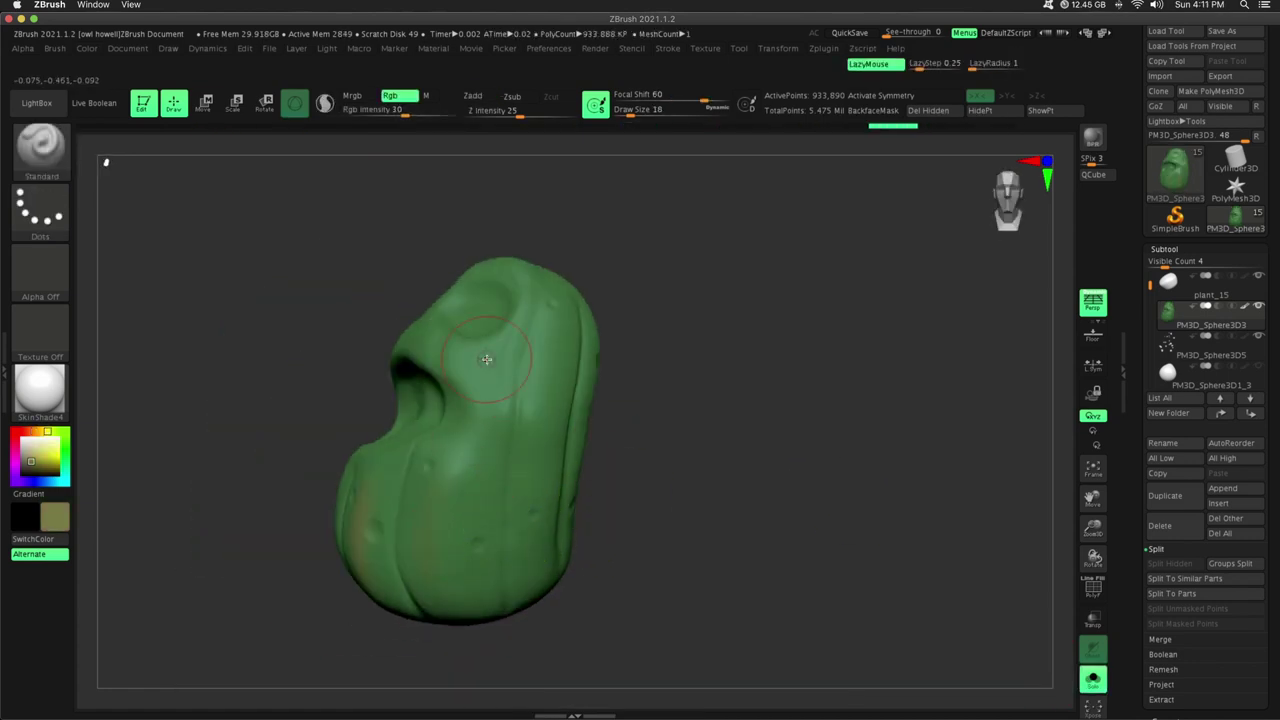
pyautogui.moveTo(494, 349); pyautogui.dragTo(580, 314, button='right')
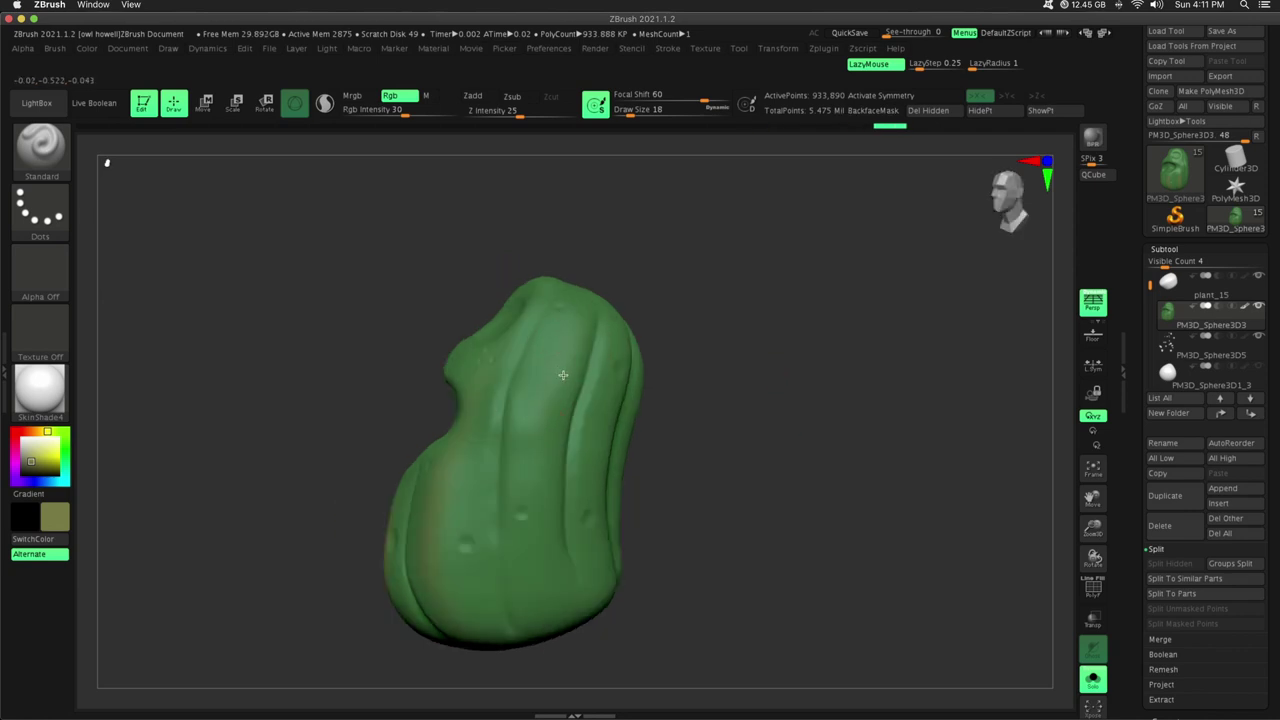
pyautogui.moveTo(563, 374); pyautogui.dragTo(730, 318, button='right')
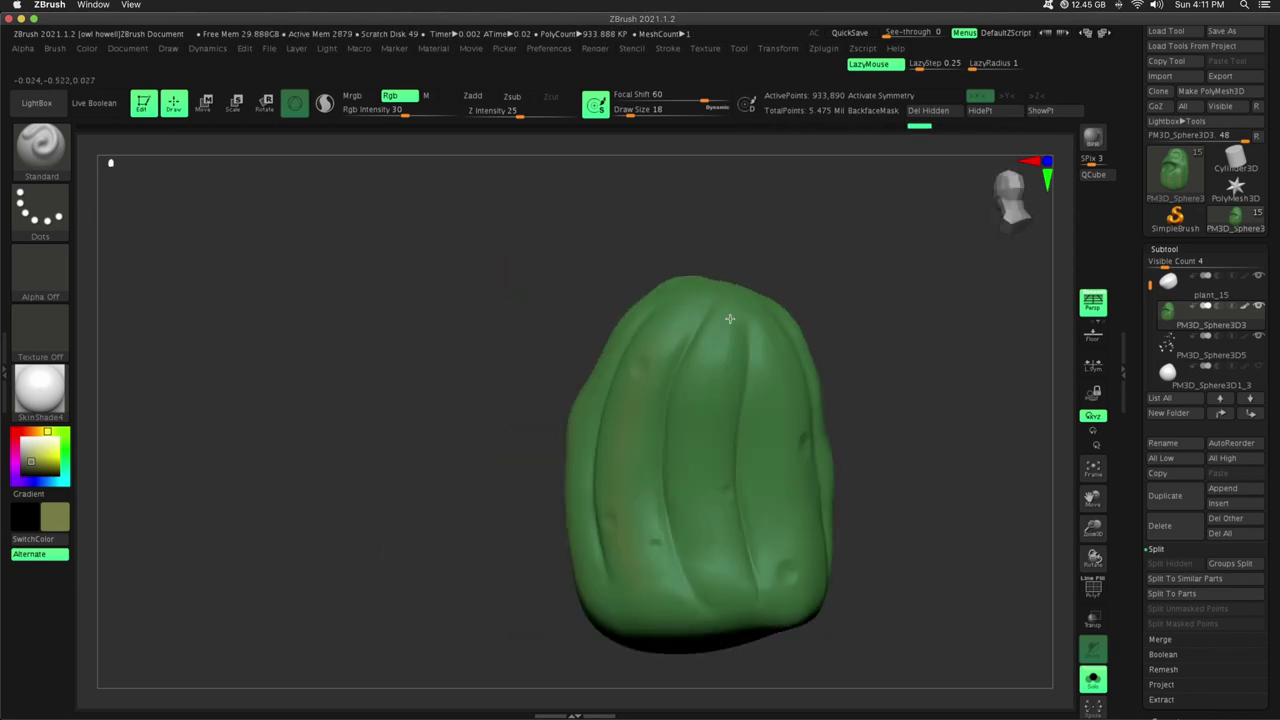
pyautogui.moveTo(713, 563); pyautogui.dragTo(878, 415, button='right')
pyautogui.moveTo(807, 453); pyautogui.dragTo(1011, 487, button='right')
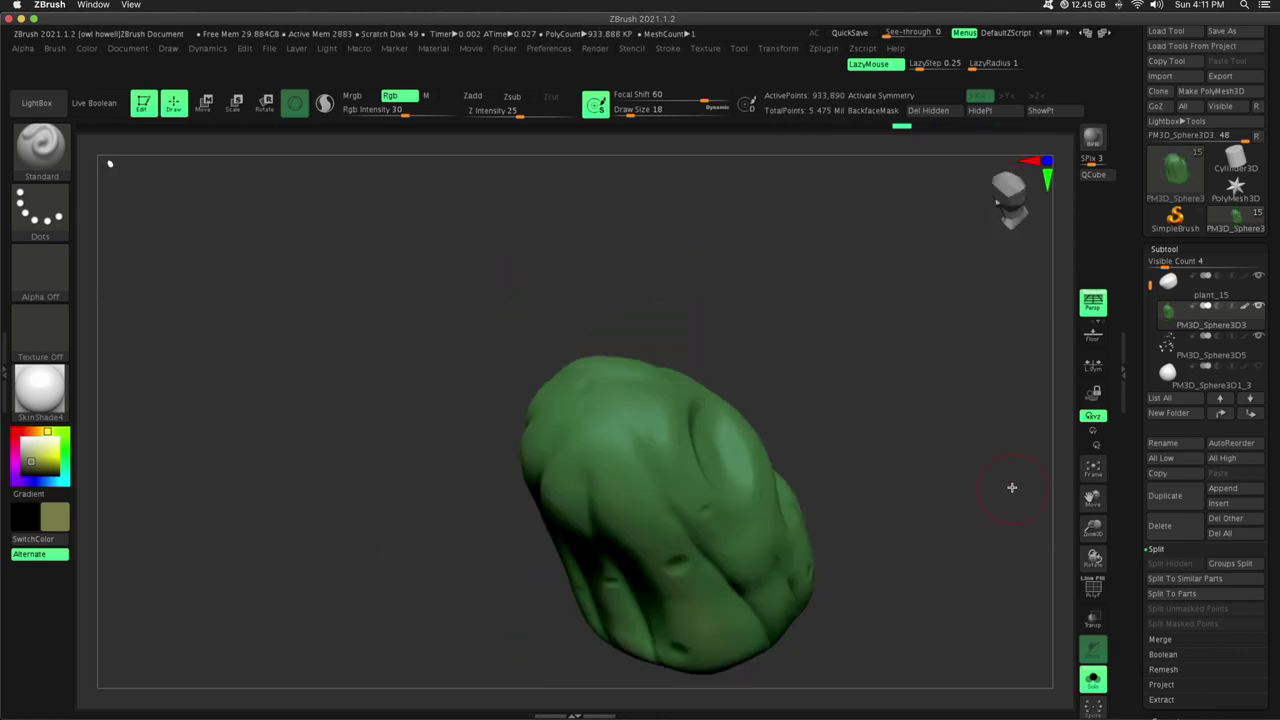
pyautogui.moveTo(919, 457); pyautogui.dragTo(581, 435, button='right')
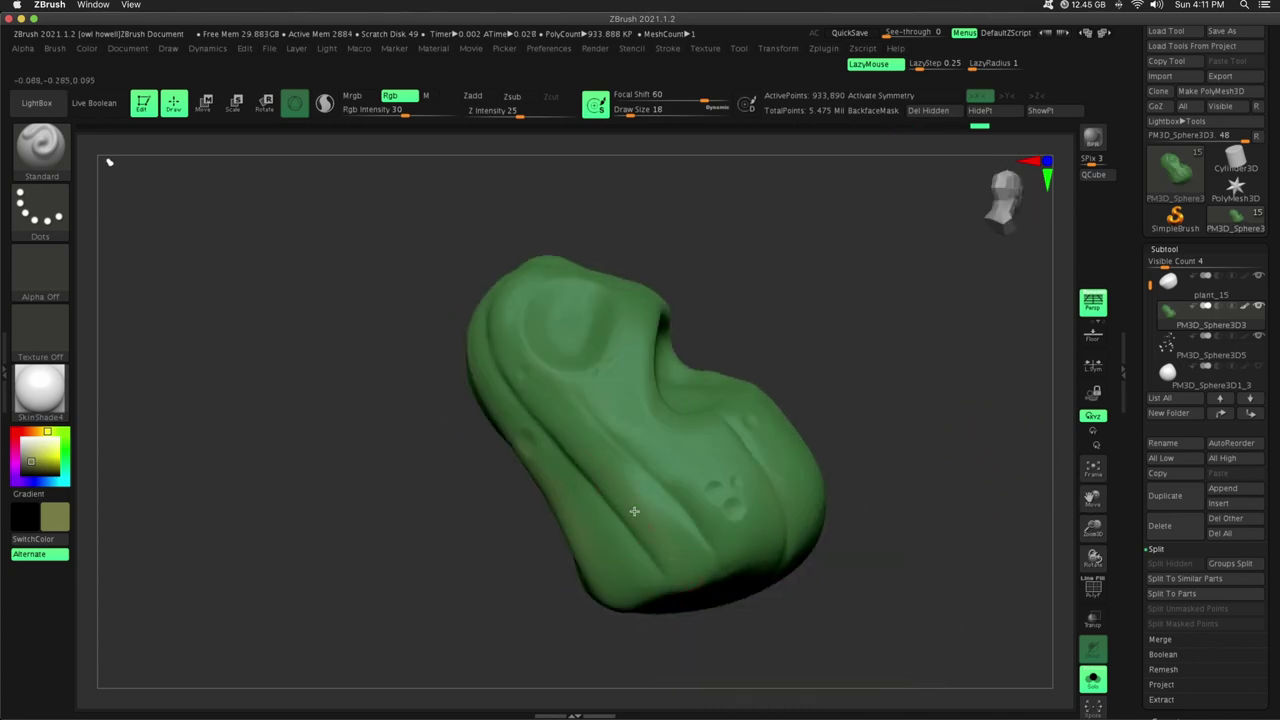
pyautogui.moveTo(750, 518)
pyautogui.mouseDown(button='right')
pyautogui.moveTo(716, 477)
pyautogui.moveTo(820, 443)
pyautogui.moveTo(1040, 517)
pyautogui.moveTo(960, 450)
pyautogui.moveTo(908, 366)
pyautogui.moveTo(830, 391)
pyautogui.moveTo(1000, 483)
pyautogui.moveTo(838, 471)
pyautogui.mouseUp(button='right')
pyautogui.press('shift')
pyautogui.moveTo(1093, 527); pyautogui.dragTo(990, 520)
pyautogui.moveTo(990, 520)
pyautogui.mouseDown(button='right')
pyautogui.moveTo(1034, 529)
pyautogui.moveTo(1000, 510)
pyautogui.mouseUp(button='right')
# Sample the cactus body's green as the current paint colour.
pyautogui.press('c')
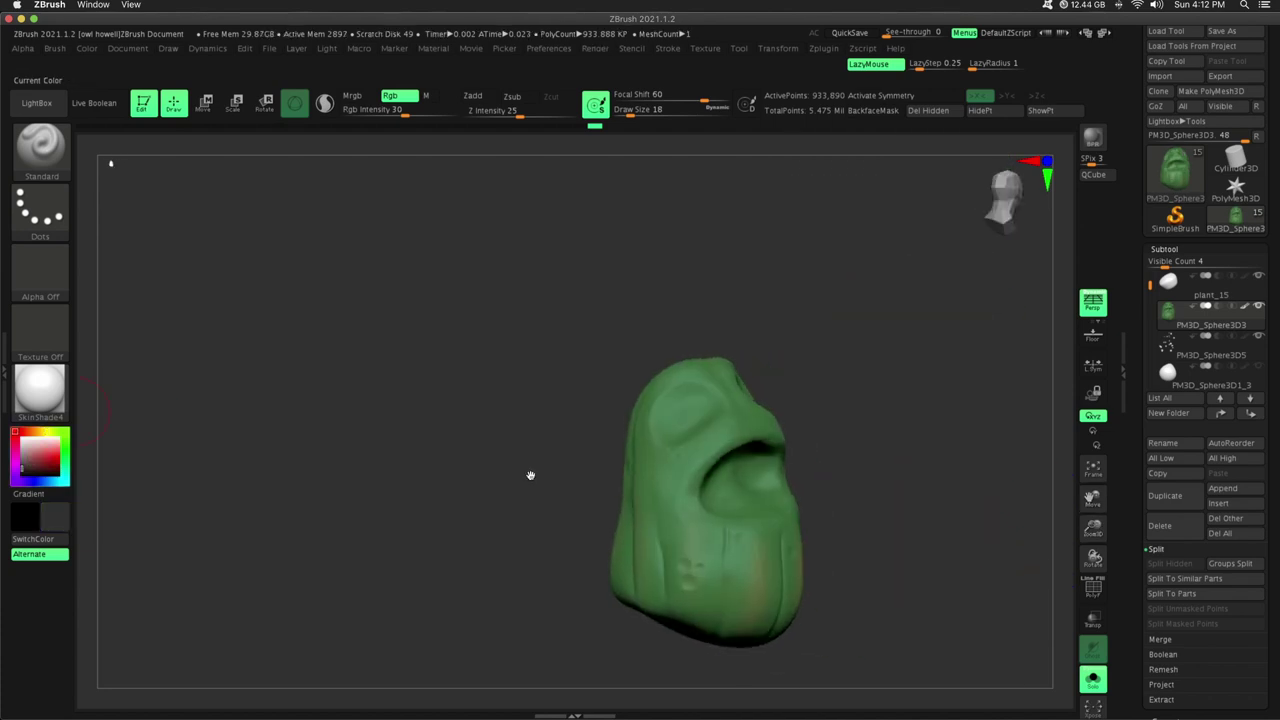
pyautogui.press('c')
pyautogui.moveTo(1093, 527); pyautogui.dragTo(1093, 610)
pyautogui.moveTo(1092, 499); pyautogui.dragTo(1070, 420)
pyautogui.moveTo(960, 480); pyautogui.dragTo(880, 500, button='right')
pyautogui.moveTo(619, 577); pyautogui.dragTo(757, 408, button='right')
pyautogui.moveTo(1093, 528); pyautogui.dragTo(985, 500)
pyautogui.moveTo(985, 500); pyautogui.dragTo(1014, 557, button='right')
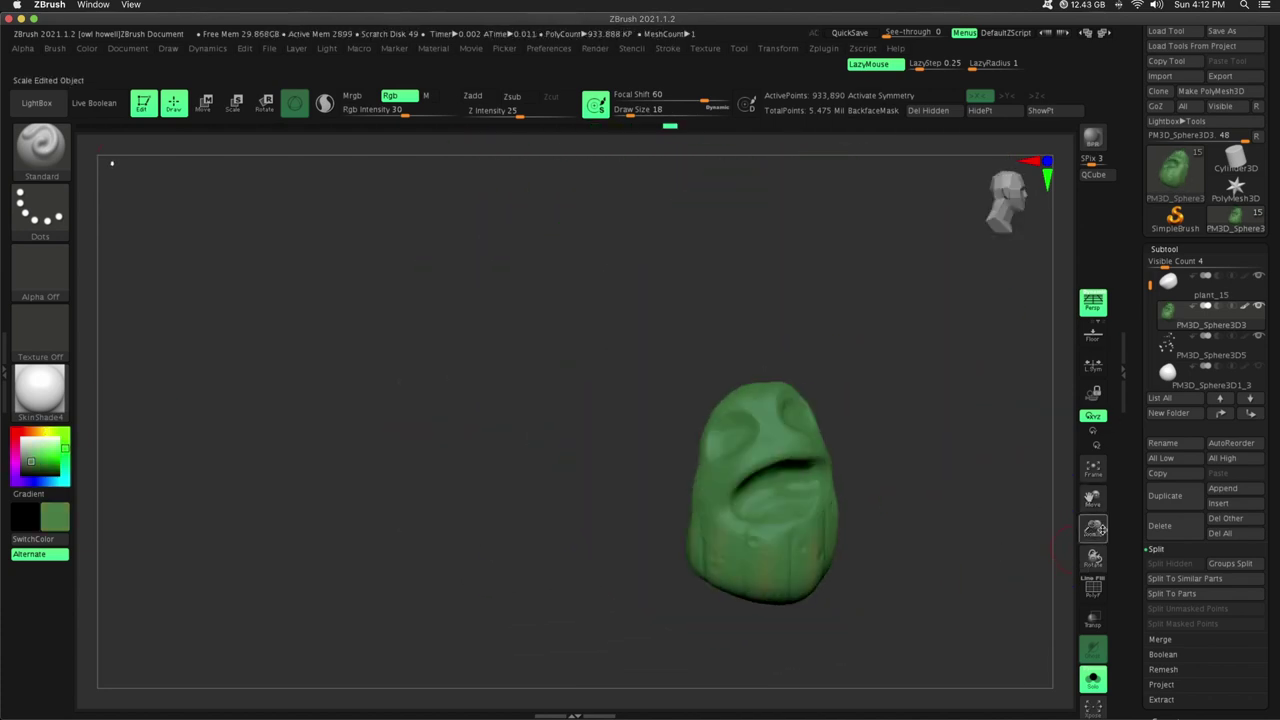
pyautogui.moveTo(1092, 528); pyautogui.dragTo(1071, 594)
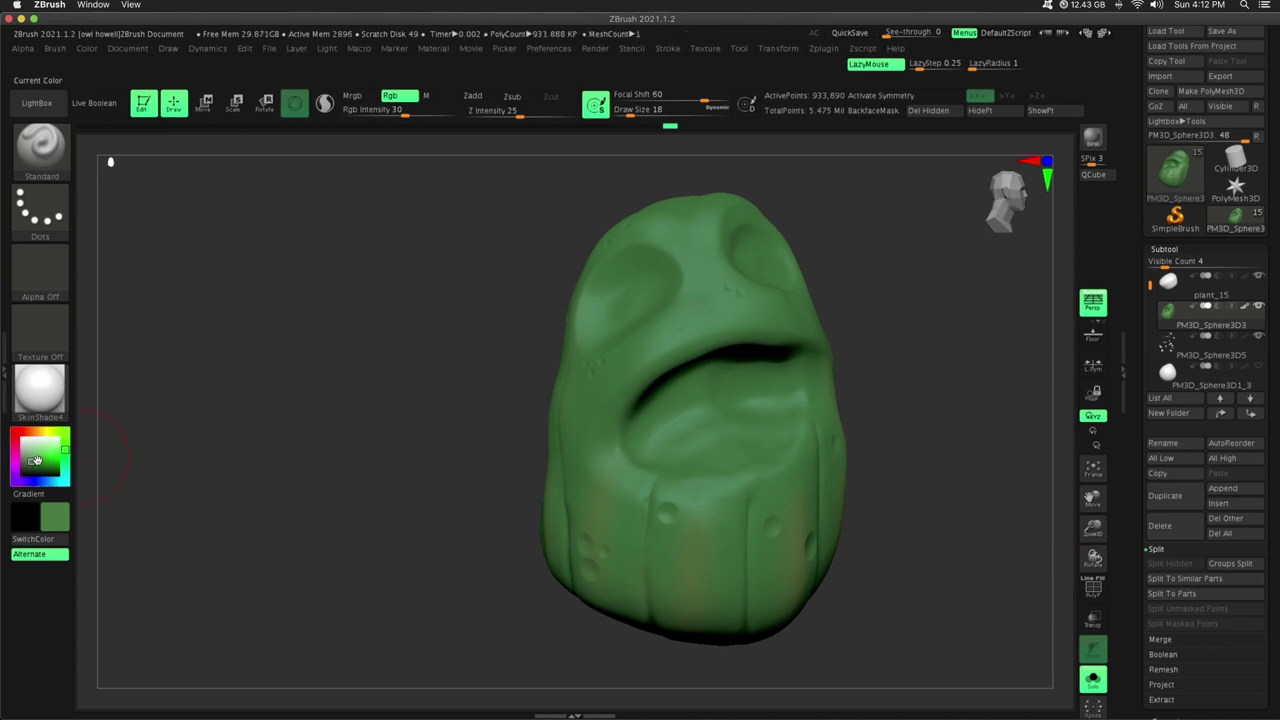
# Shade the eye sockets and mouth interior with dark green, using the FreeHand stroke at draw size 20.
pyautogui.click(640, 113)
pyautogui.moveTo(943, 520); pyautogui.dragTo(815, 473)
pyautogui.moveTo(838, 566); pyautogui.dragTo(944, 324, button='right')
pyautogui.moveTo(1095, 536); pyautogui.dragTo(1094, 500)
pyautogui.moveTo(850, 440)
pyautogui.mouseDown()
pyautogui.moveTo(950, 430)
pyautogui.moveTo(870, 435)
pyautogui.mouseUp()
pyautogui.moveTo(570, 346); pyautogui.dragTo(577, 356)
pyautogui.moveTo(900, 430); pyautogui.dragTo(790, 420)
pyautogui.moveTo(614, 319); pyautogui.dragTo(654, 319)
pyautogui.moveTo(578, 419); pyautogui.dragTo(656, 409)
pyautogui.moveTo(656, 409); pyautogui.dragTo(747, 351, button='right')
pyautogui.moveTo(921, 416); pyautogui.dragTo(1050, 525, button='right')
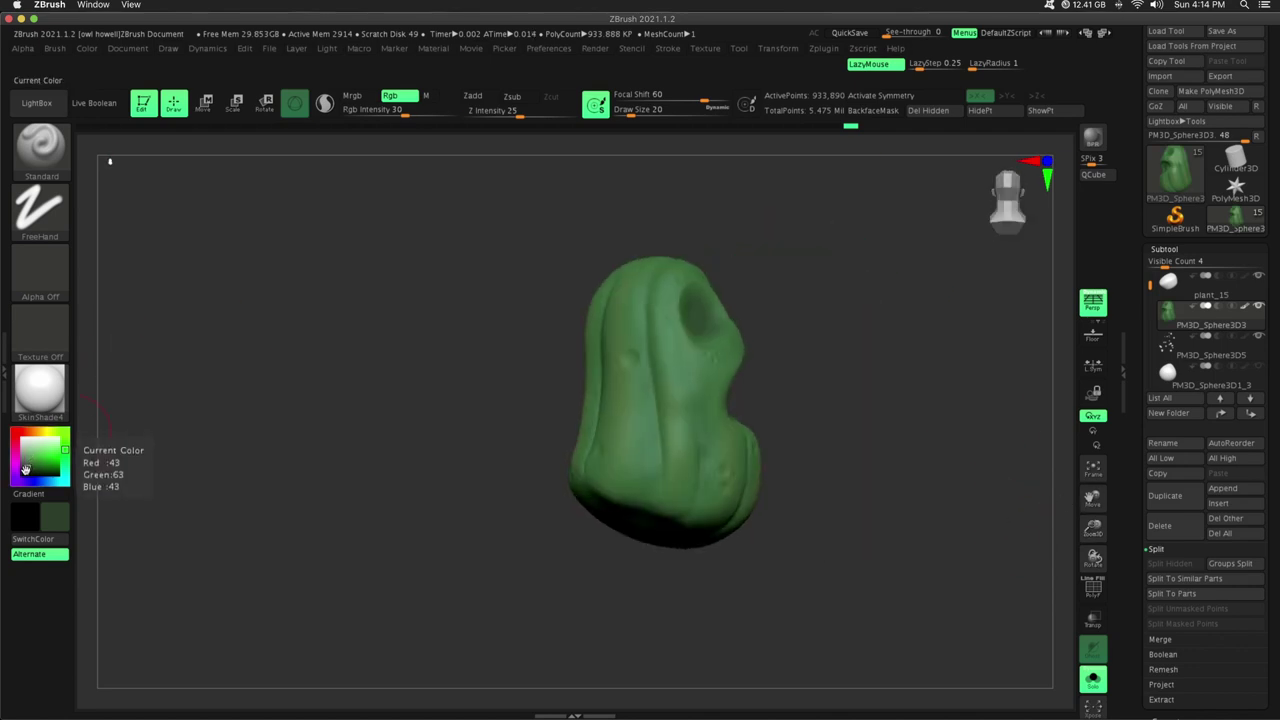
# Choose a light green, set Z Intensity to 14 and paint soft highlights on the front of the body.
pyautogui.click(31, 461)
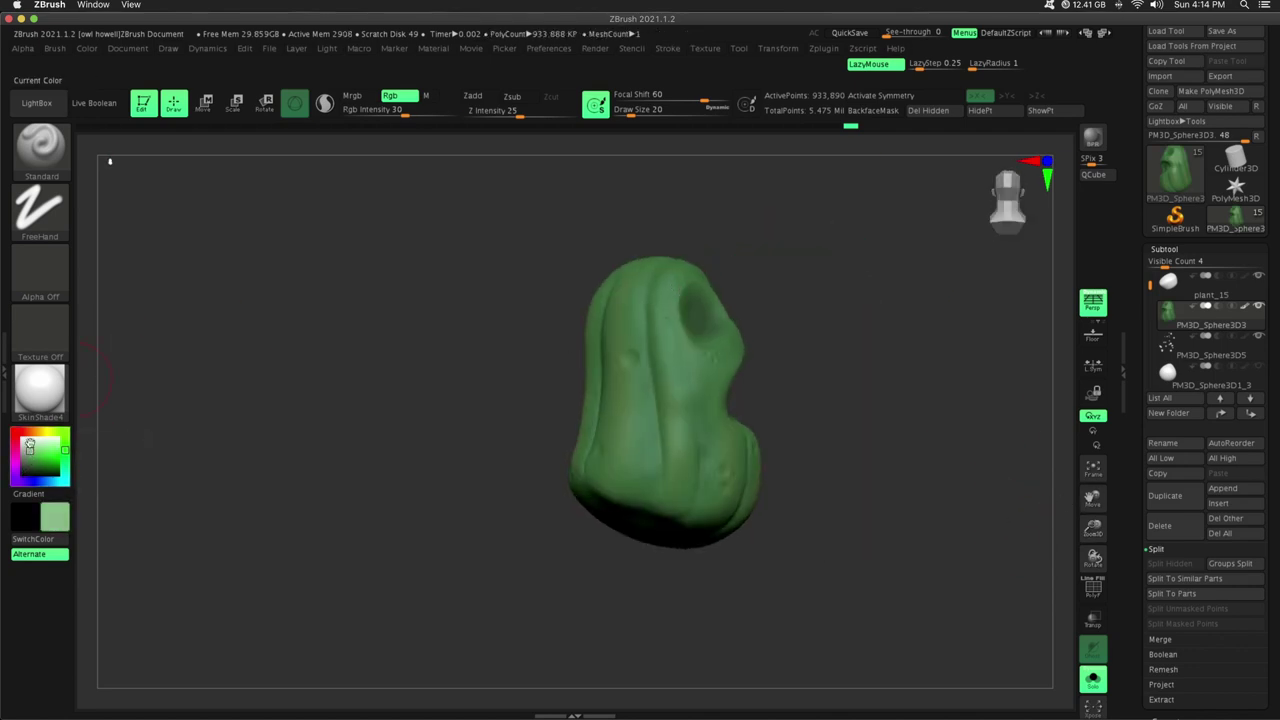
pyautogui.click(508, 113)
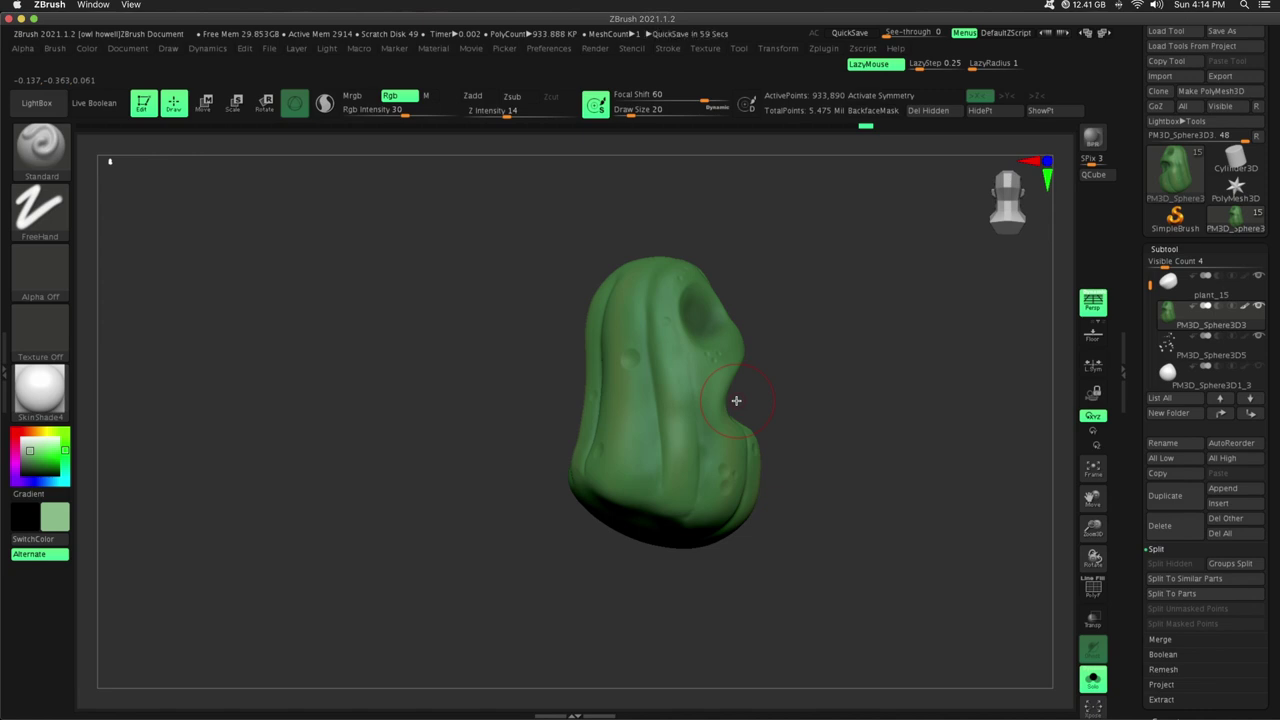
pyautogui.moveTo(736, 400); pyautogui.dragTo(923, 546, button='right')
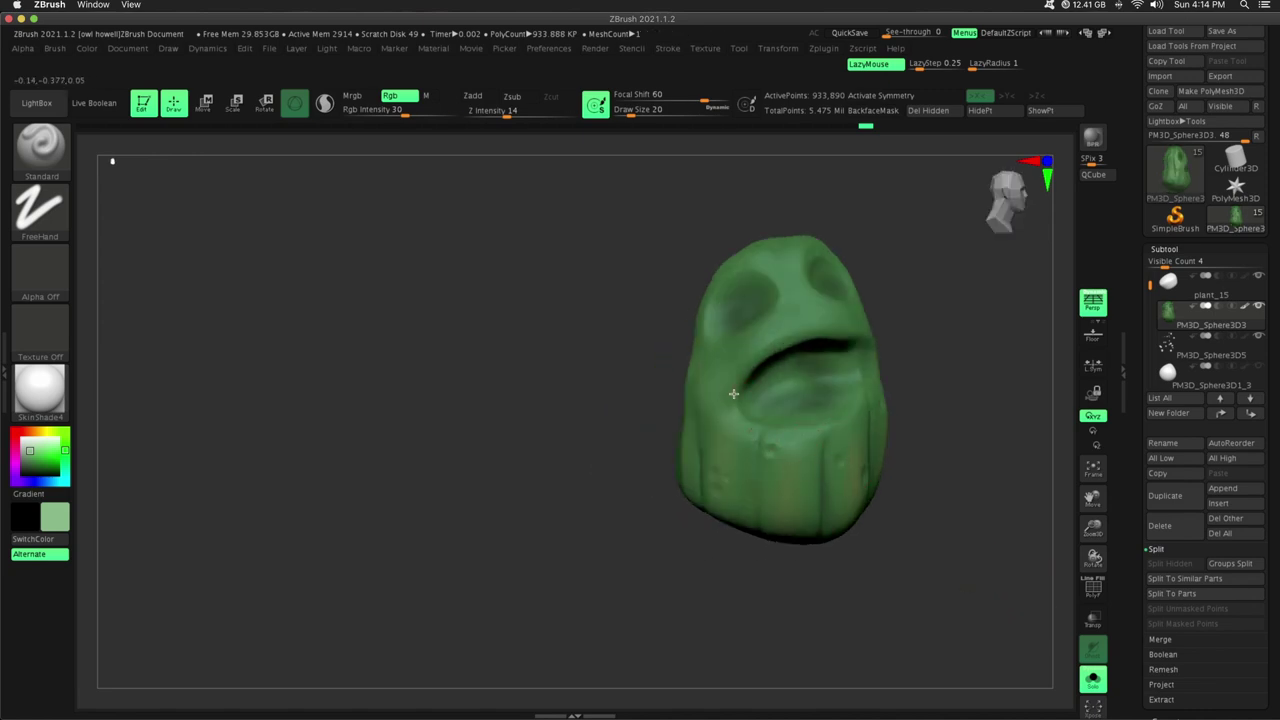
pyautogui.moveTo(825, 528); pyautogui.dragTo(700, 375, button='right')
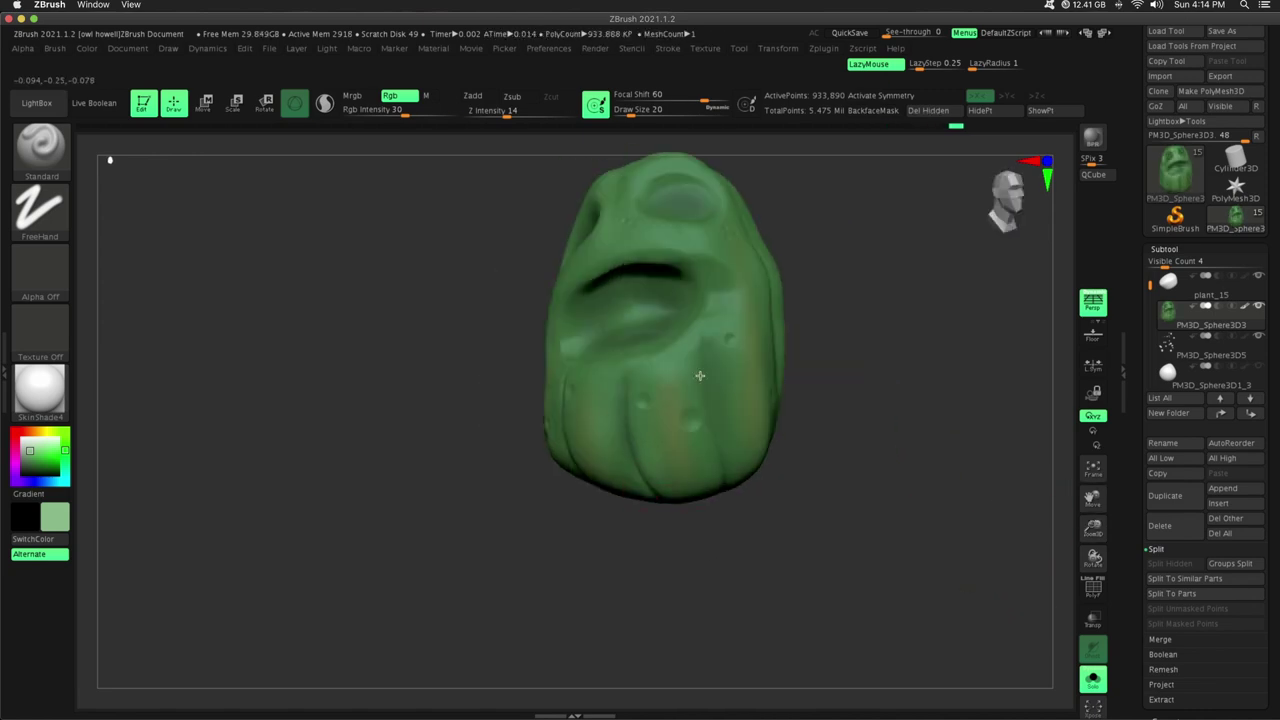
# Highlight the side and back ribs in light green at draw size 11, and set the draw size to 22.
pyautogui.click(627, 113)
pyautogui.moveTo(915, 390); pyautogui.dragTo(797, 392, button='right')
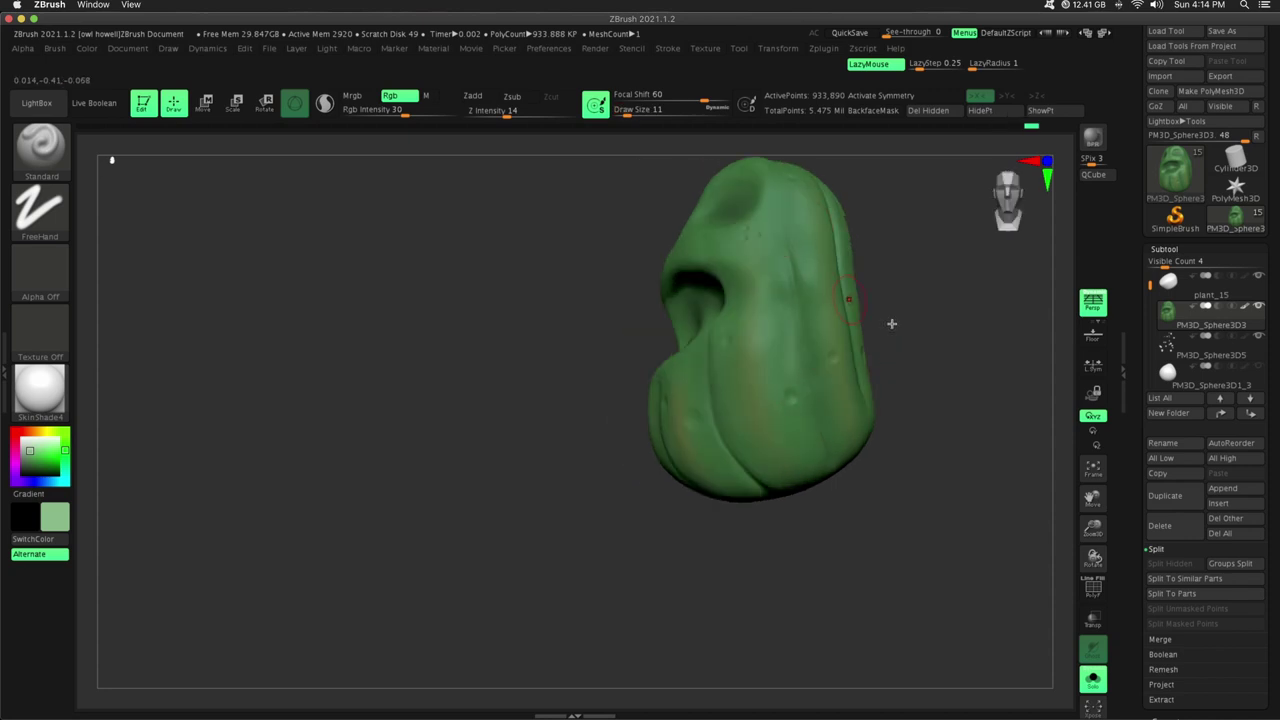
pyautogui.moveTo(892, 323); pyautogui.dragTo(853, 436, button='right')
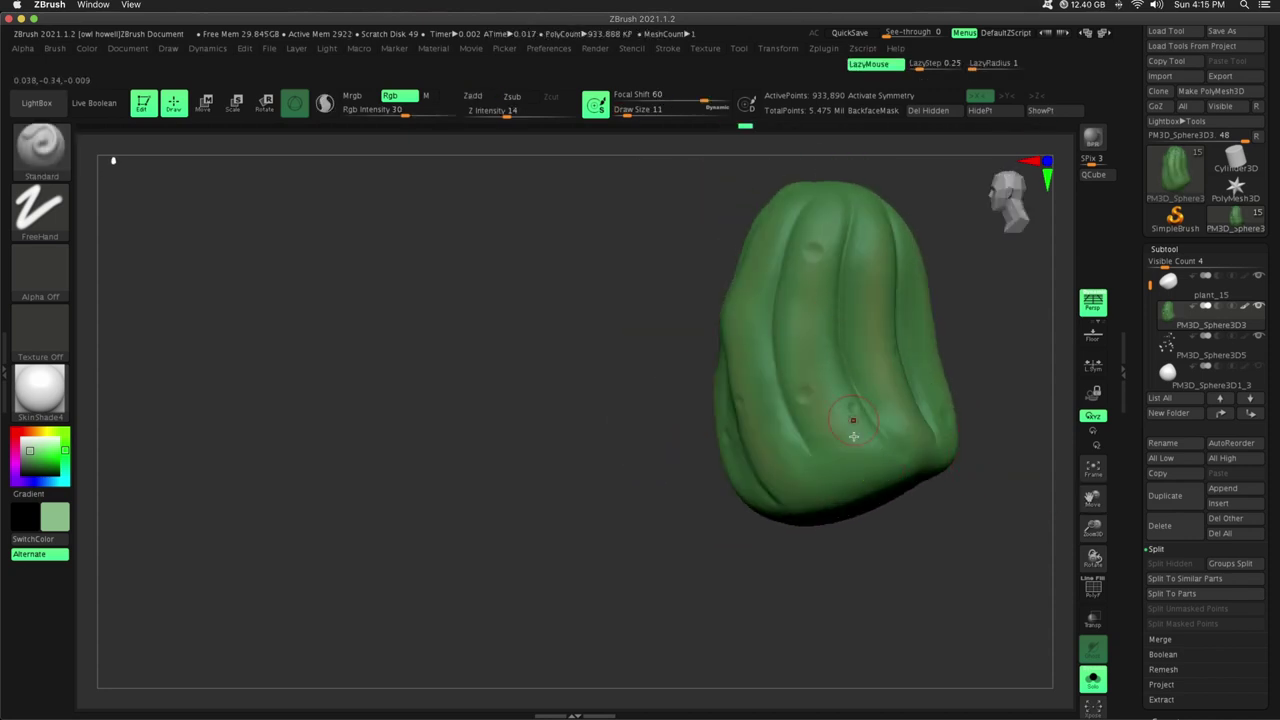
pyautogui.moveTo(1036, 470); pyautogui.dragTo(800, 388, button='right')
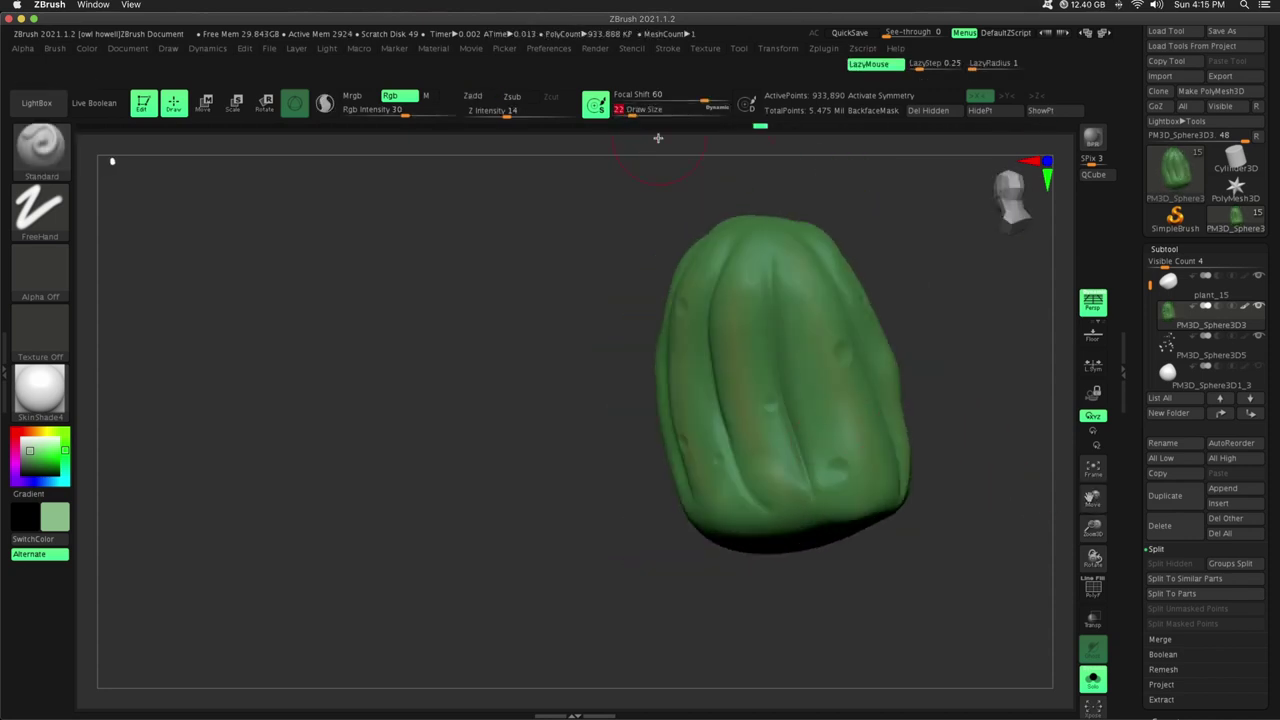
pyautogui.moveTo(1093, 498); pyautogui.dragTo(880, 470)
pyautogui.moveTo(764, 391); pyautogui.dragTo(274, 375, button='right')
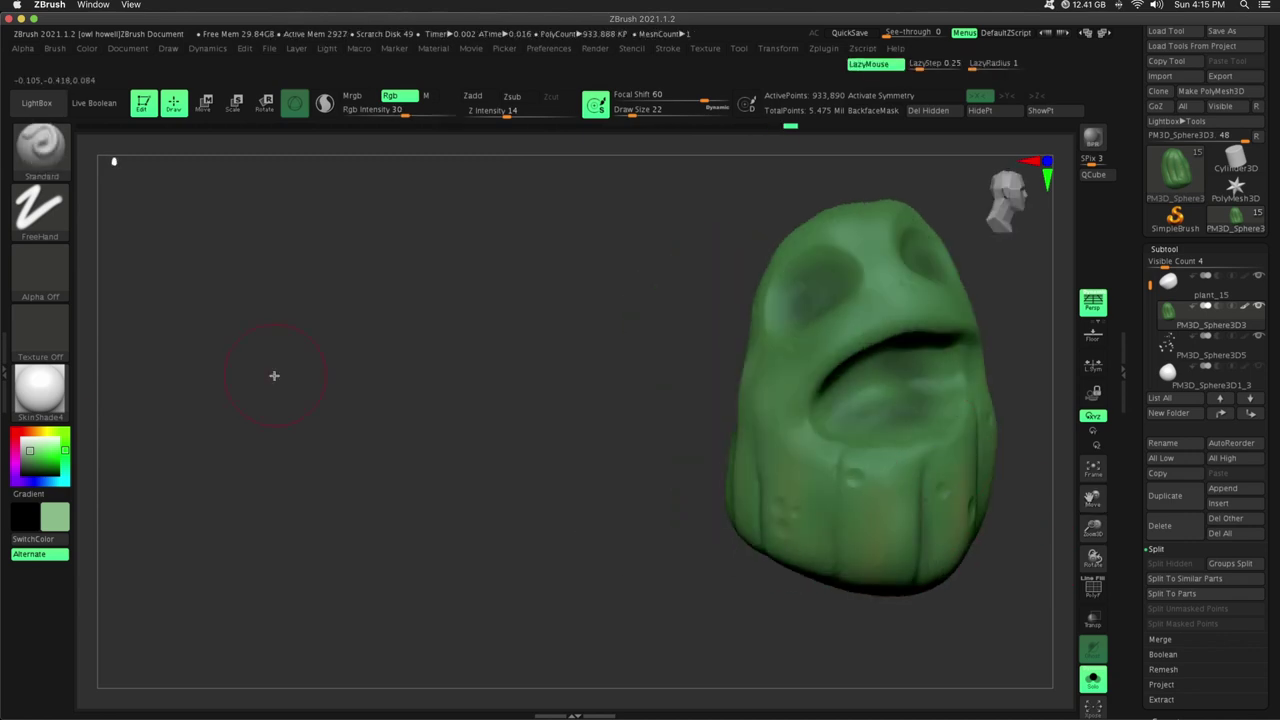
# Deepen the body shading with dark green, choose an olive green, set Z Intensity to 9 and reduce the draw size.
pyautogui.click(27, 467)
pyautogui.moveTo(831, 529); pyautogui.dragTo(932, 318, button='right')
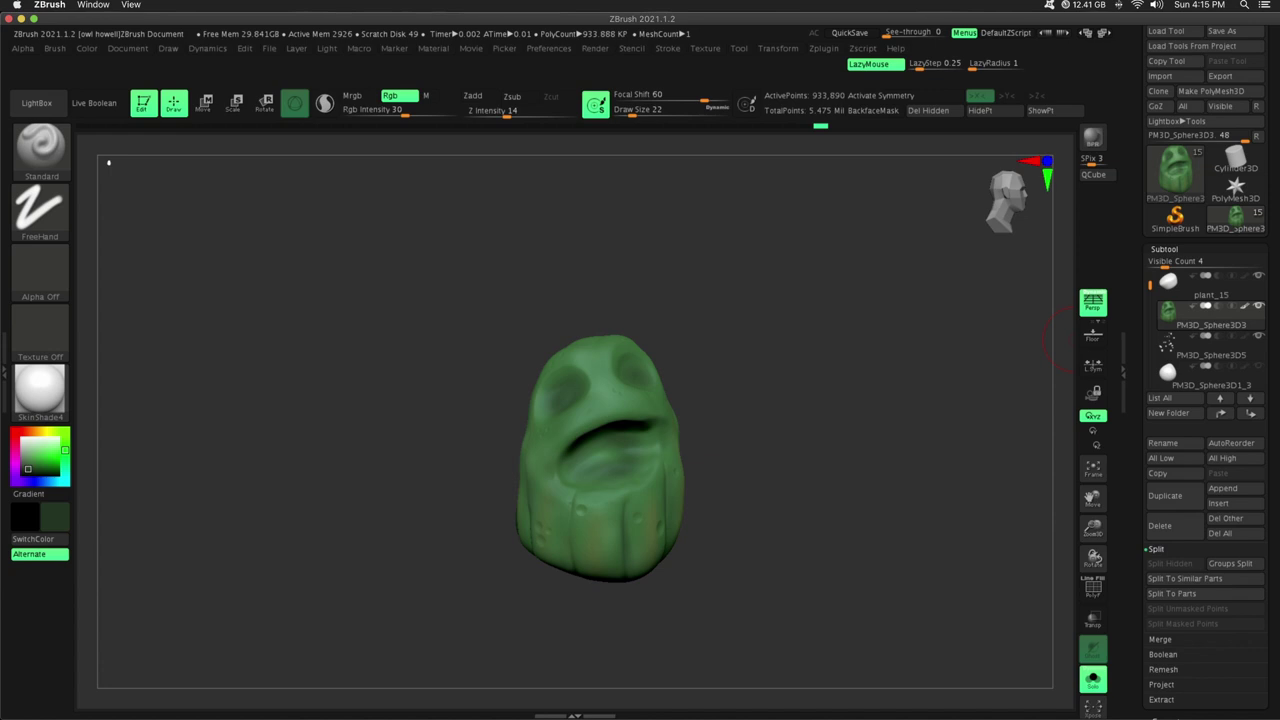
pyautogui.moveTo(45, 444); pyautogui.dragTo(603, 550)
pyautogui.keyDown('ctrl'); pyautogui.moveTo(603, 550); pyautogui.dragTo(608, 330, button='right'); pyautogui.keyUp('ctrl')
pyautogui.click(499, 112)
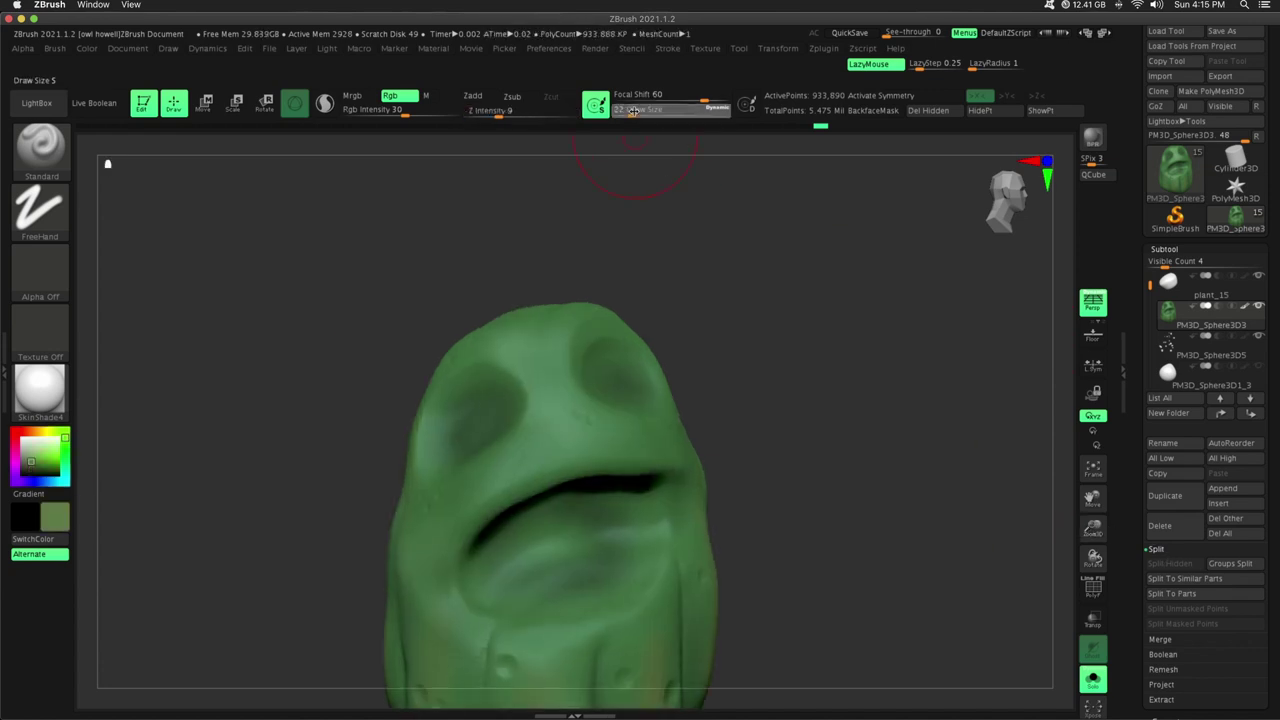
pyautogui.moveTo(632, 111); pyautogui.dragTo(627, 111)
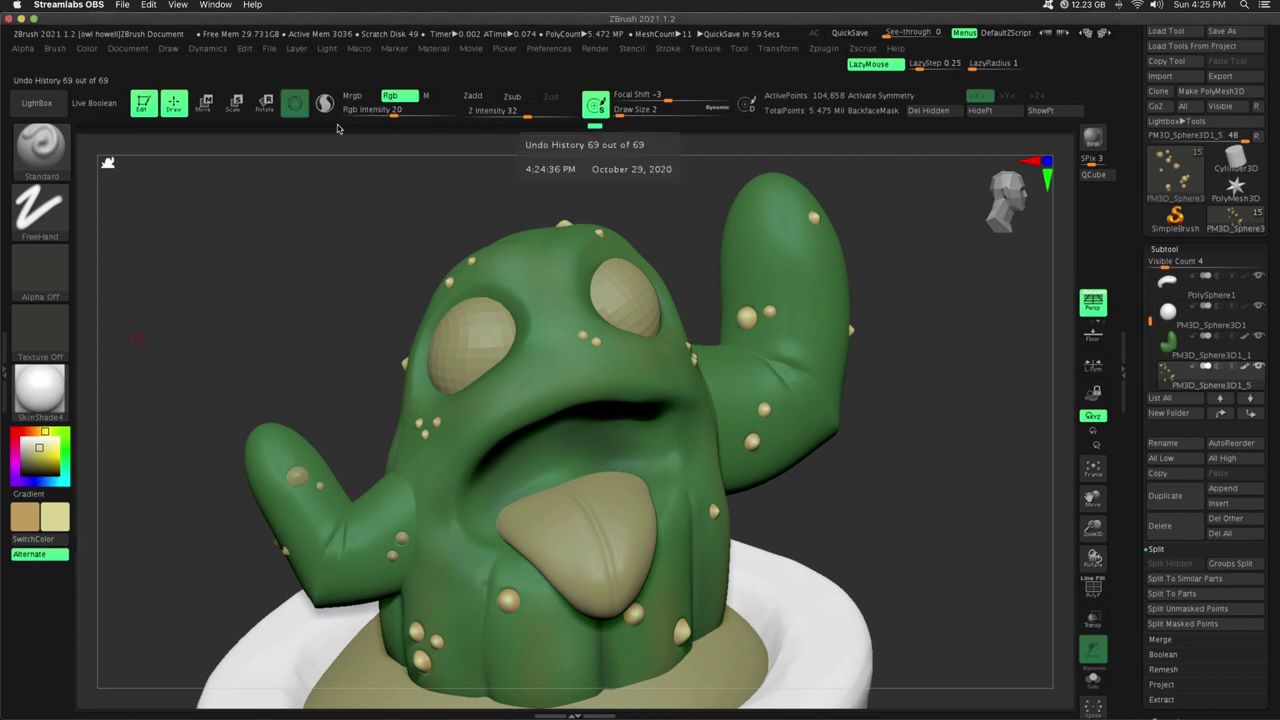
# Select the smaller arm's spikes, PM3D_Sphere3D1_6, and fill them with the tan secondary colour (R 192, G 157, B 91).
pyautogui.click(595, 129)
pyautogui.moveTo(595, 129); pyautogui.dragTo(717, 127)
pyautogui.keyDown('alt'); pyautogui.click(298, 477); pyautogui.keyUp('alt')
pyautogui.click(40, 539)
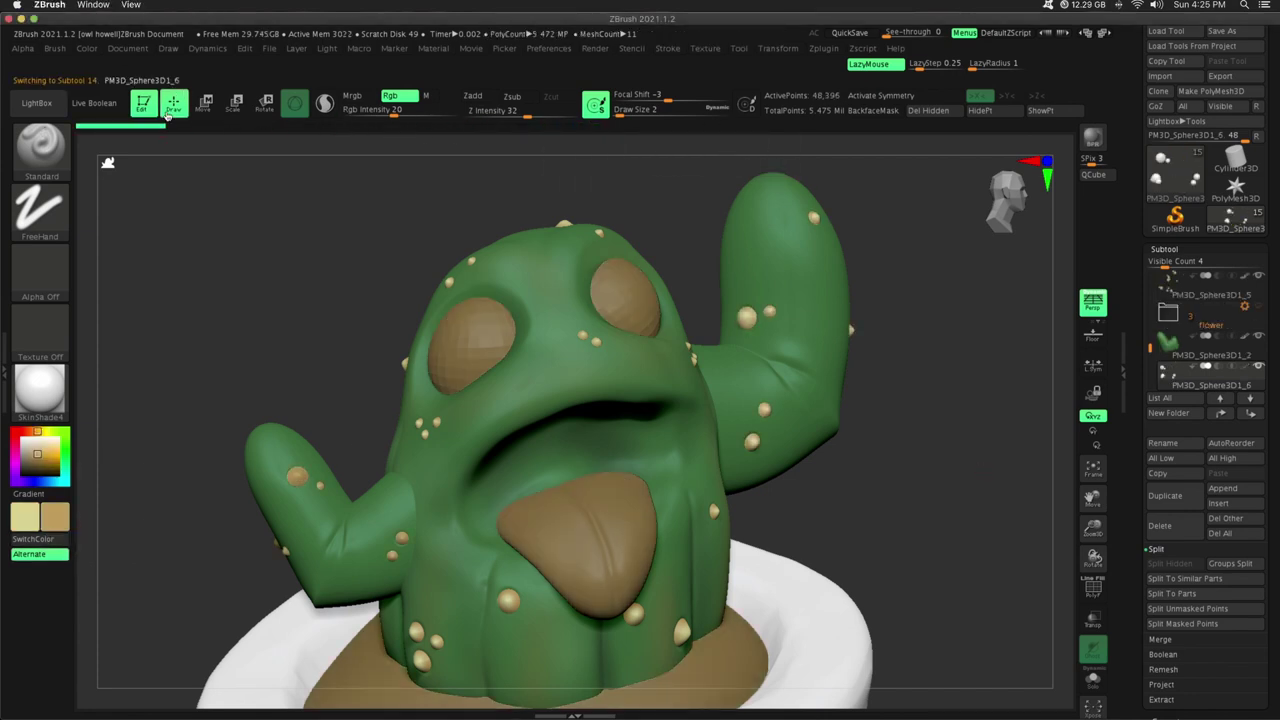
pyautogui.click(90, 49)
pyautogui.click(128, 318)
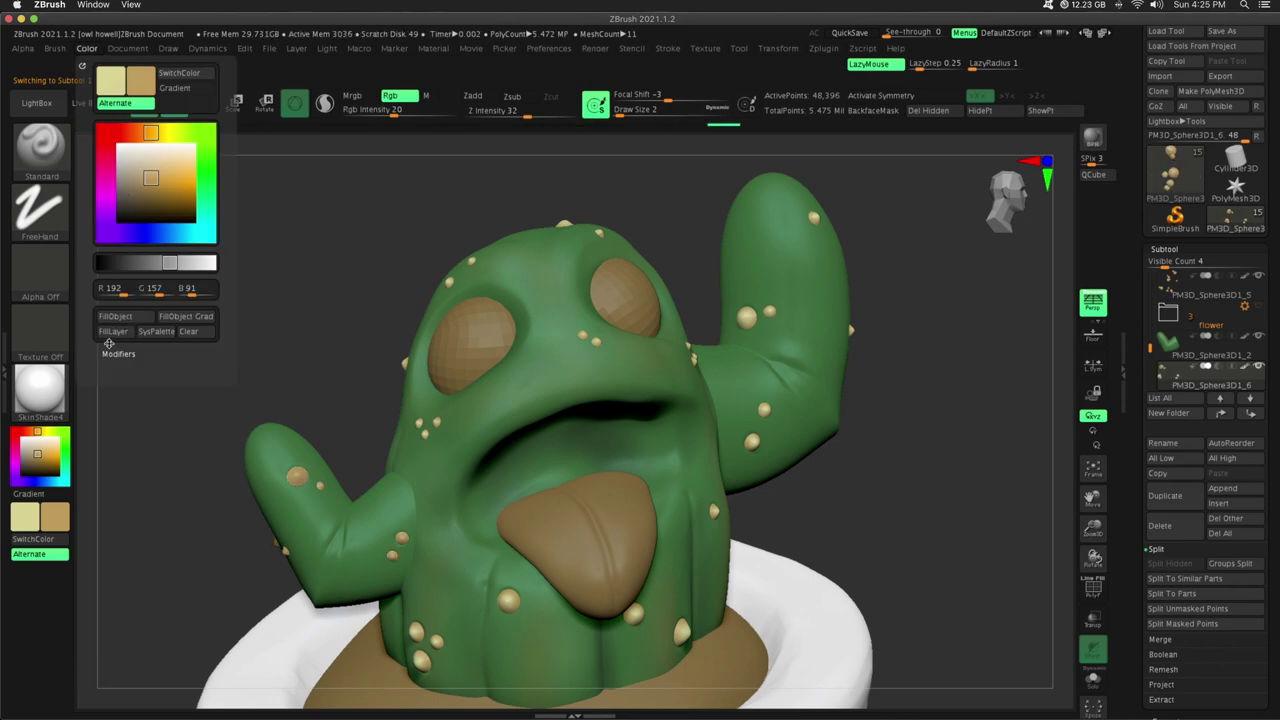
# Switch to the pale yellow colour and paint the tips of the tan spikes on the front of the smaller arm.
pyautogui.click(40, 539)
pyautogui.moveTo(1113, 542); pyautogui.dragTo(1150, 610)
pyautogui.moveTo(1093, 499); pyautogui.dragTo(1262, 345)
pyautogui.moveTo(1093, 529); pyautogui.dragTo(1108, 560)
pyautogui.moveTo(517, 216); pyautogui.dragTo(440, 290)
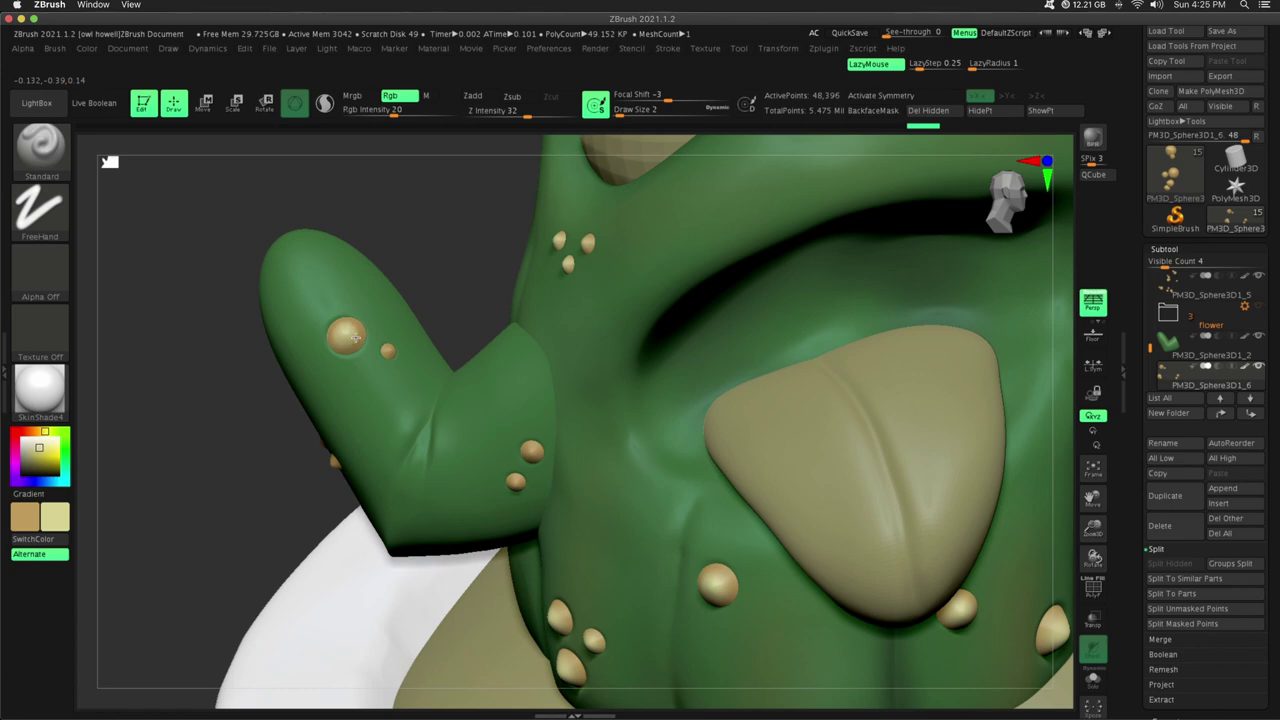
pyautogui.moveTo(355, 338)
pyautogui.mouseDown()
pyautogui.moveTo(342, 329)
pyautogui.moveTo(353, 341)
pyautogui.mouseUp()
pyautogui.click(388, 351)
pyautogui.moveTo(459, 318); pyautogui.dragTo(490, 270)
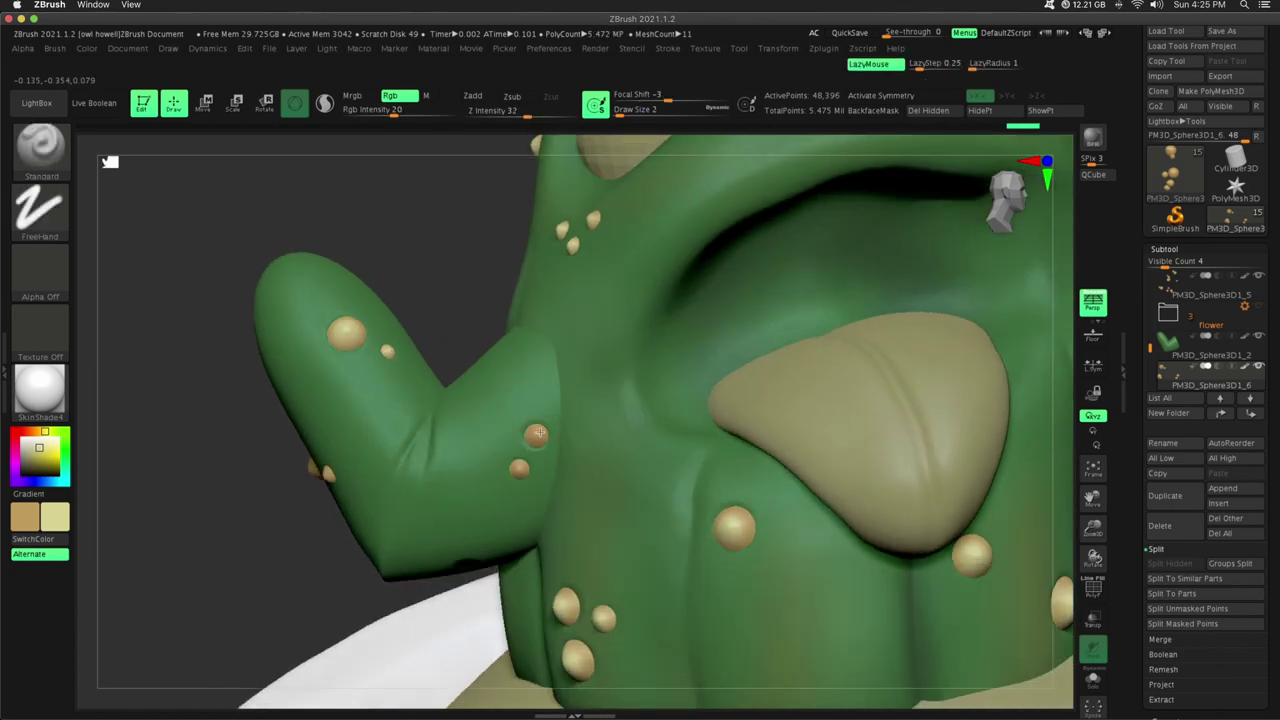
pyautogui.moveTo(540, 436); pyautogui.dragTo(537, 444)
pyautogui.click(519, 468)
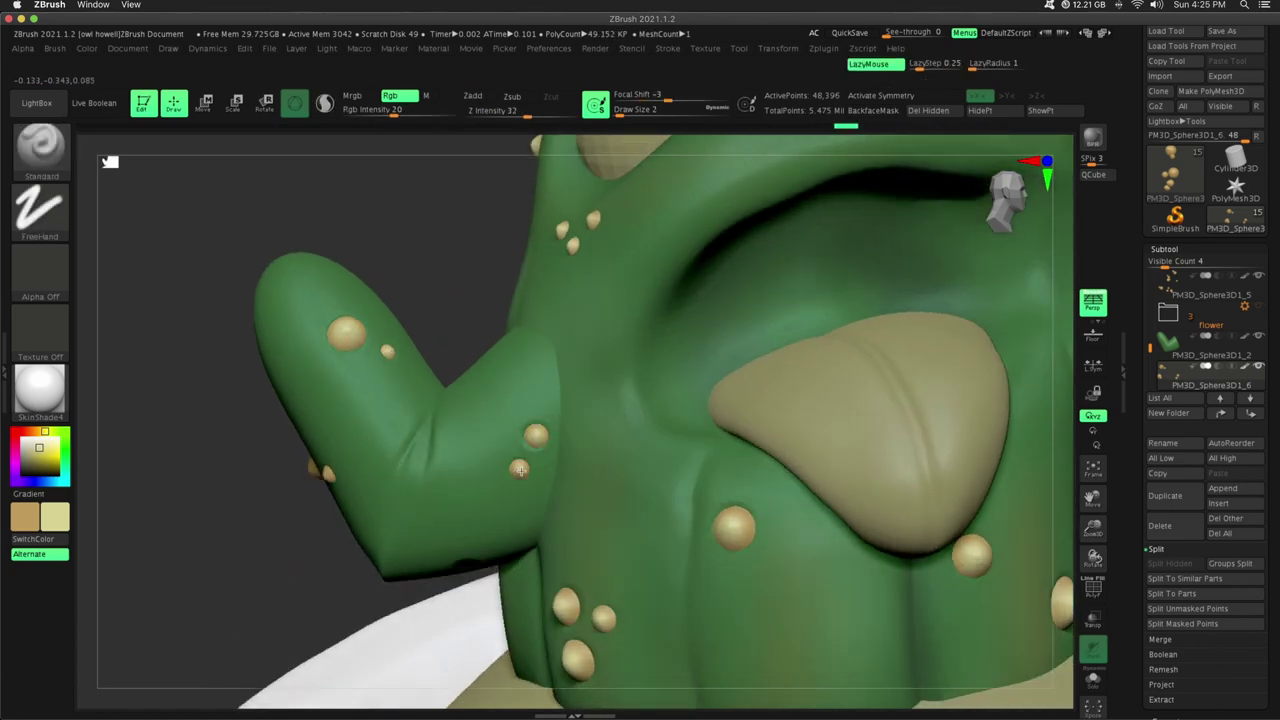
pyautogui.keyDown('shift'); pyautogui.click(519, 468); pyautogui.keyUp('shift')
# Switch to Move mode, frame the whole model and select the pale spare sphere PM3D_Sphere3D1_3 above the cactus.
pyautogui.moveTo(466, 274)
pyautogui.mouseDown()
pyautogui.moveTo(633, 289)
pyautogui.moveTo(382, 410)
pyautogui.moveTo(663, 323)
pyautogui.moveTo(724, 318)
pyautogui.mouseUp()
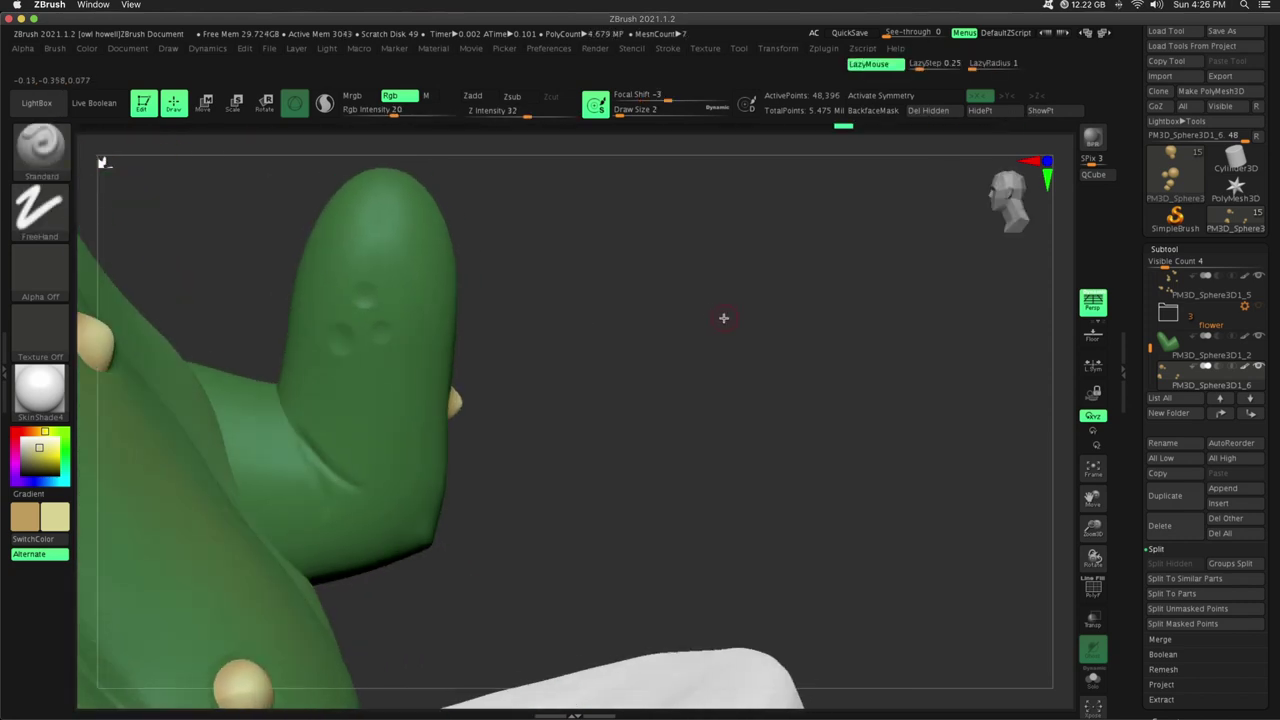
pyautogui.moveTo(1103, 531)
pyautogui.mouseDown()
pyautogui.moveTo(1065, 455)
pyautogui.moveTo(1092, 515)
pyautogui.mouseUp()
pyautogui.click(206, 106)
pyautogui.moveTo(740, 418); pyautogui.dragTo(661, 429)
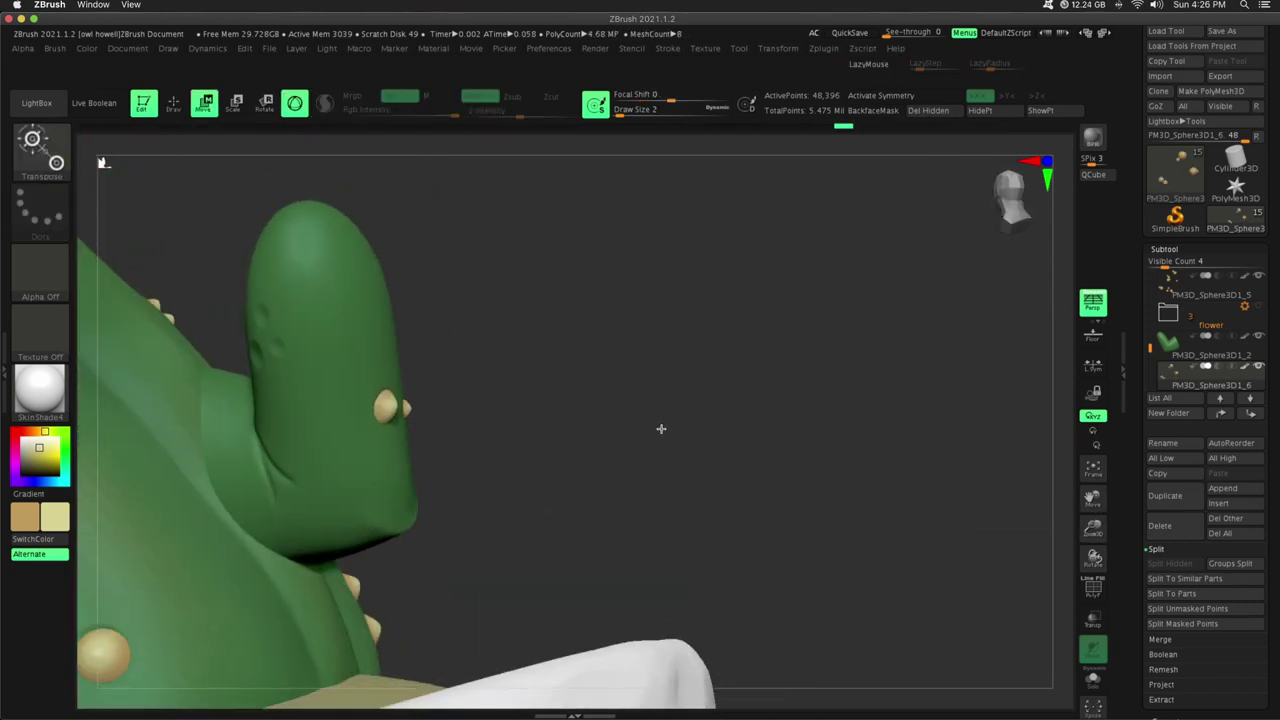
pyautogui.moveTo(1150, 348); pyautogui.dragTo(1146, 292)
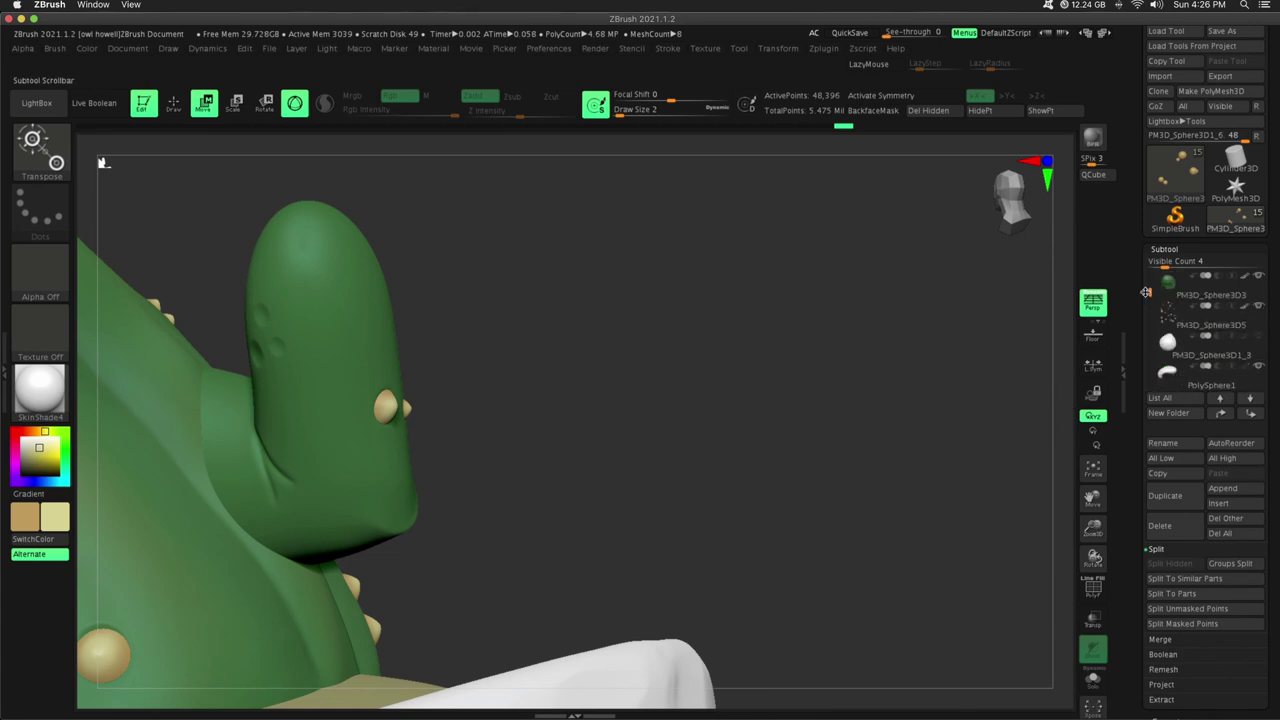
pyautogui.click(1094, 467)
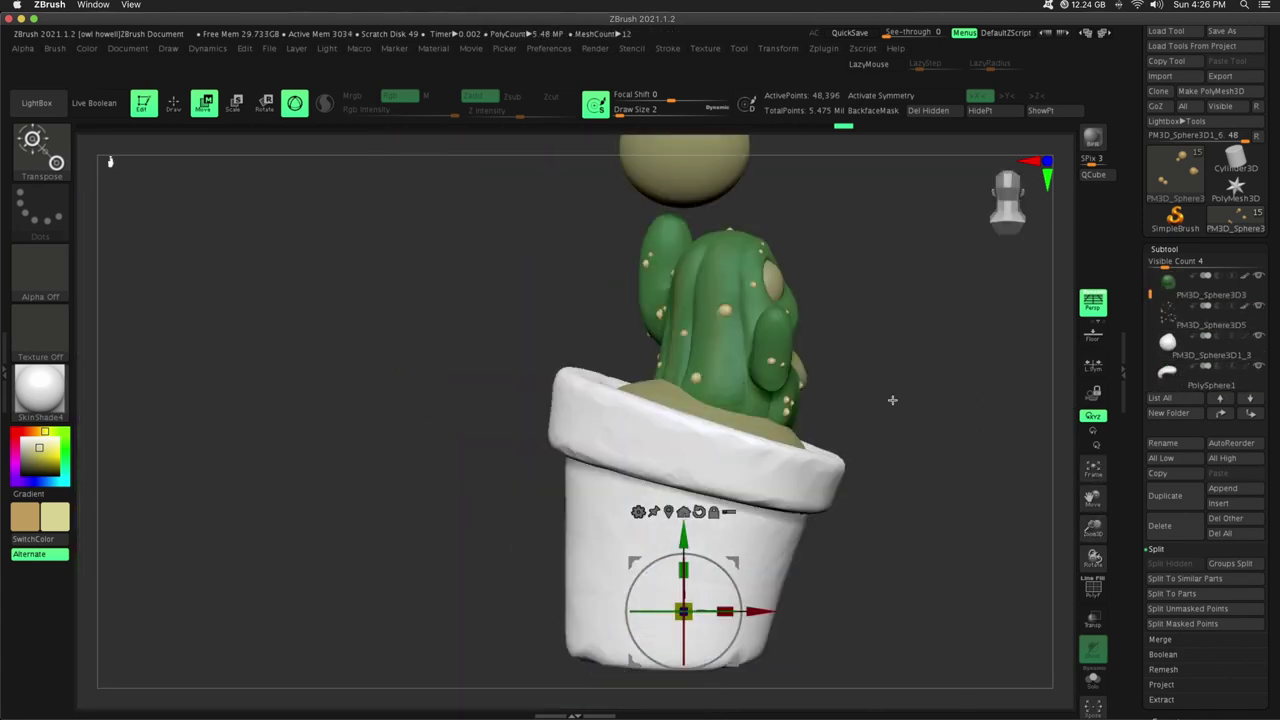
pyautogui.click(683, 512)
pyautogui.keyDown('alt'); pyautogui.moveTo(824, 217); pyautogui.dragTo(769, 363); pyautogui.keyUp('alt')
pyautogui.keyDown('alt'); pyautogui.click(640, 290); pyautogui.keyUp('alt')
pyautogui.click(674, 368)
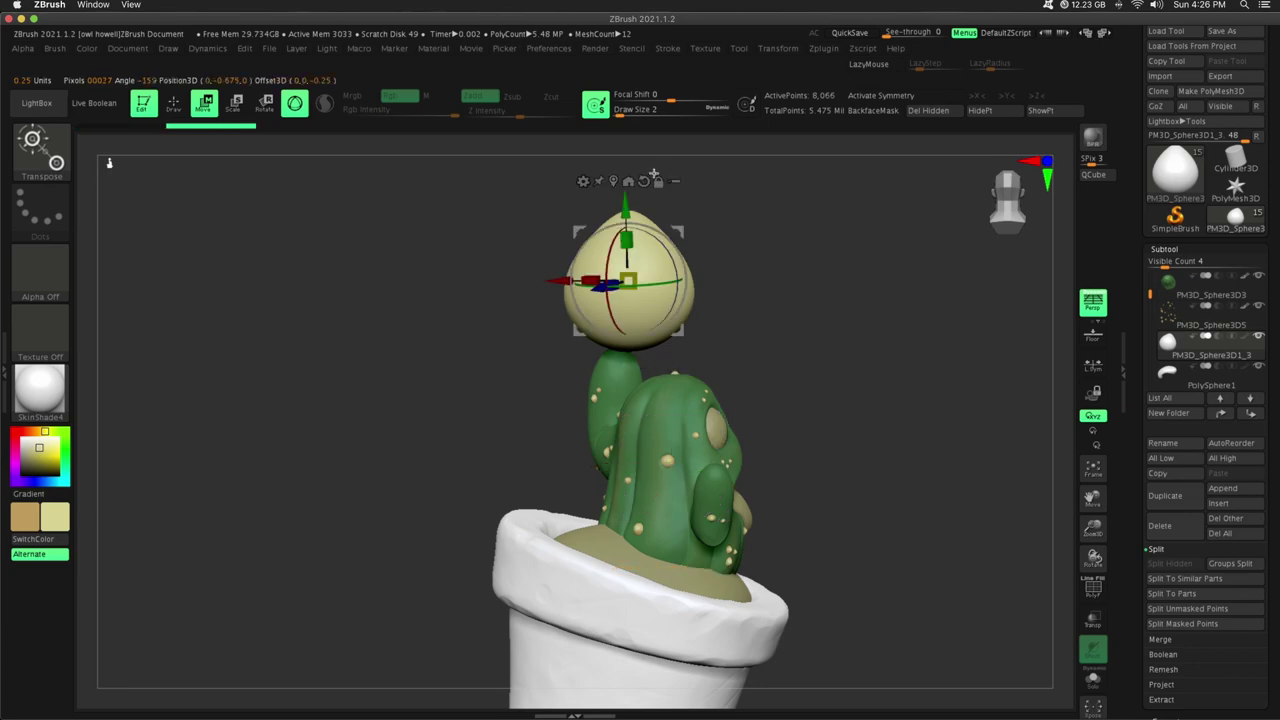
# Realign the sphere's gizmo and lower the sphere until it sits beside the smaller arm.
pyautogui.keyDown('alt'); pyautogui.click(643, 181); pyautogui.keyUp('alt')
pyautogui.moveTo(628, 202); pyautogui.dragTo(628, 417)
pyautogui.moveTo(707, 492); pyautogui.dragTo(900, 486)
pyautogui.keyDown('shift'); pyautogui.moveTo(960, 400); pyautogui.dragTo(800, 400); pyautogui.keyUp('shift')
pyautogui.moveTo(752, 495); pyautogui.dragTo(911, 495)
pyautogui.moveTo(996, 415); pyautogui.dragTo(996, 386)
pyautogui.keyDown('alt'); pyautogui.moveTo(980, 310); pyautogui.dragTo(850, 300); pyautogui.keyUp('alt')
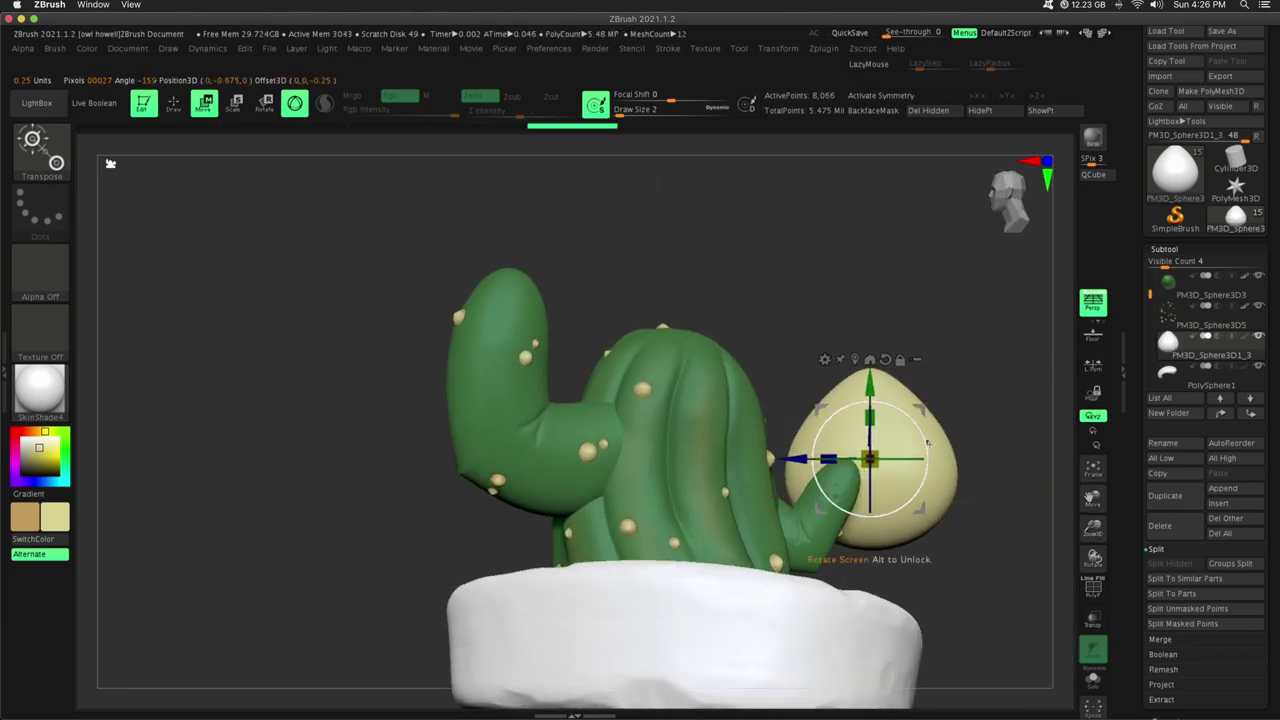
# Shrink the sphere to spike size and rotate it about 90 degrees.
pyautogui.moveTo(870, 459); pyautogui.dragTo(820, 511)
pyautogui.keyDown('alt'); pyautogui.moveTo(960, 490); pyautogui.dragTo(962, 552); pyautogui.keyUp('alt')
pyautogui.moveTo(866, 400); pyautogui.dragTo(850, 416)
pyautogui.moveTo(867, 425); pyautogui.dragTo(861, 473)
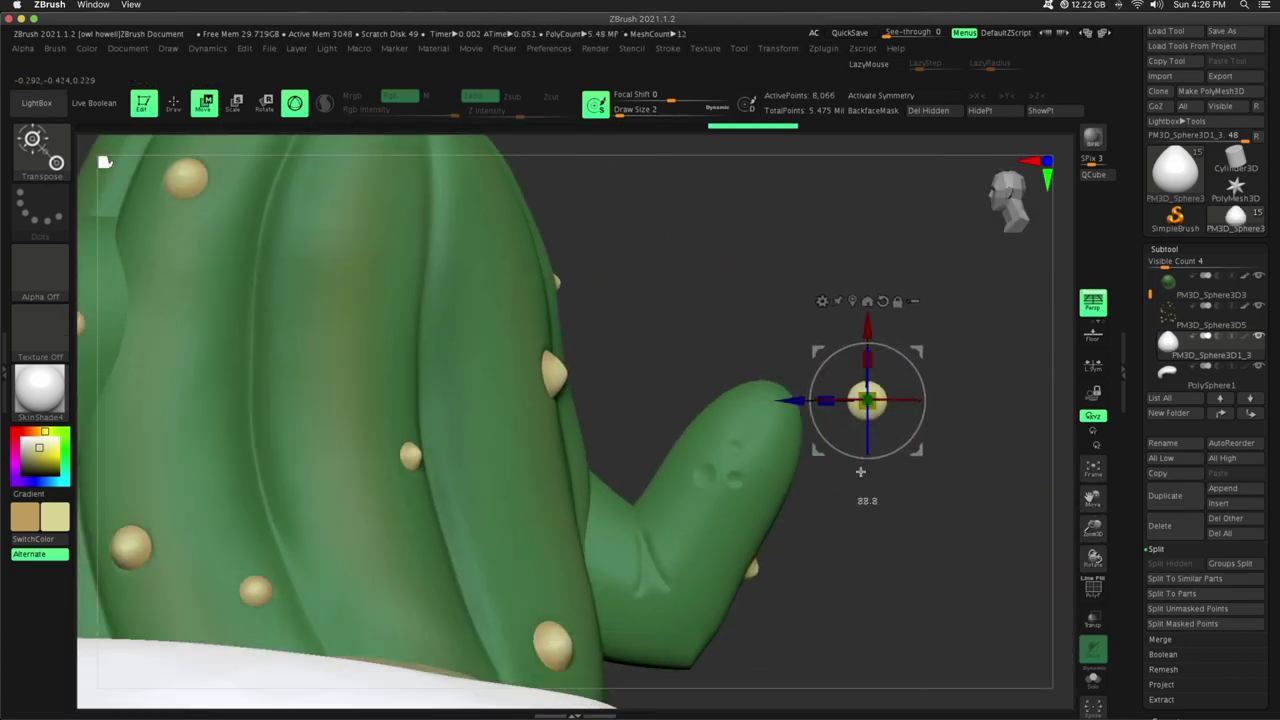
pyautogui.moveTo(1040, 508); pyautogui.dragTo(915, 510)
# Move the small spike onto the smaller arm, next to the group of empty dents.
pyautogui.moveTo(867, 401); pyautogui.dragTo(852, 415)
pyautogui.moveTo(908, 354); pyautogui.dragTo(630, 442)
pyautogui.moveTo(880, 484); pyautogui.dragTo(945, 430)
pyautogui.moveTo(708, 431); pyautogui.dragTo(526, 451)
pyautogui.moveTo(800, 450); pyautogui.dragTo(730, 450)
pyautogui.keyDown('alt'); pyautogui.moveTo(730, 450); pyautogui.dragTo(735, 570); pyautogui.keyUp('alt')
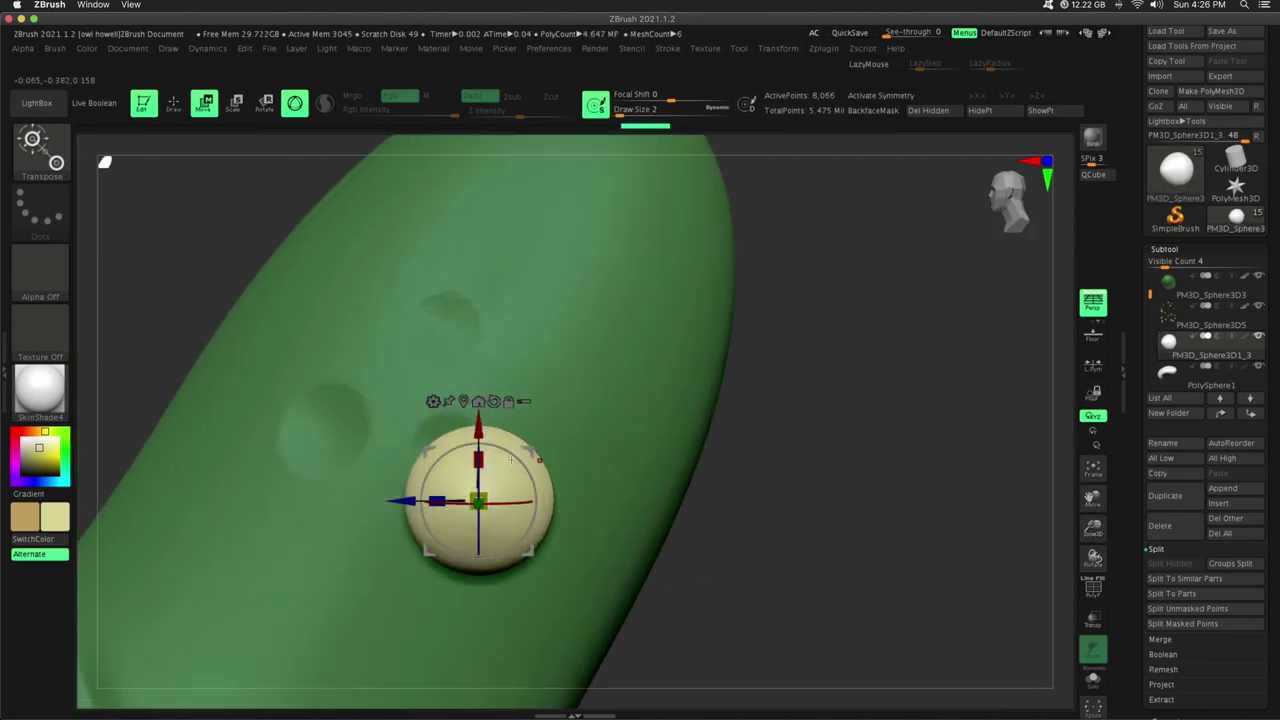
# Adjust the spike's position and depth against the smaller arm's surface near the dents.
pyautogui.moveTo(479, 501); pyautogui.dragTo(498, 403)
pyautogui.moveTo(800, 450); pyautogui.dragTo(710, 450)
pyautogui.moveTo(387, 461); pyautogui.dragTo(526, 445)
pyautogui.moveTo(584, 361); pyautogui.dragTo(584, 374)
# Duplicate the spike, space the two apart vertically on the smaller arm and select the copy PM3D_Sphere3D1_4.
pyautogui.moveTo(1045, 605); pyautogui.dragTo(1140, 606)
pyautogui.moveTo(637, 399); pyautogui.dragTo(637, 276)
pyautogui.click(1180, 500)
pyautogui.click(1205, 377)
pyautogui.moveTo(750, 332); pyautogui.dragTo(682, 333)
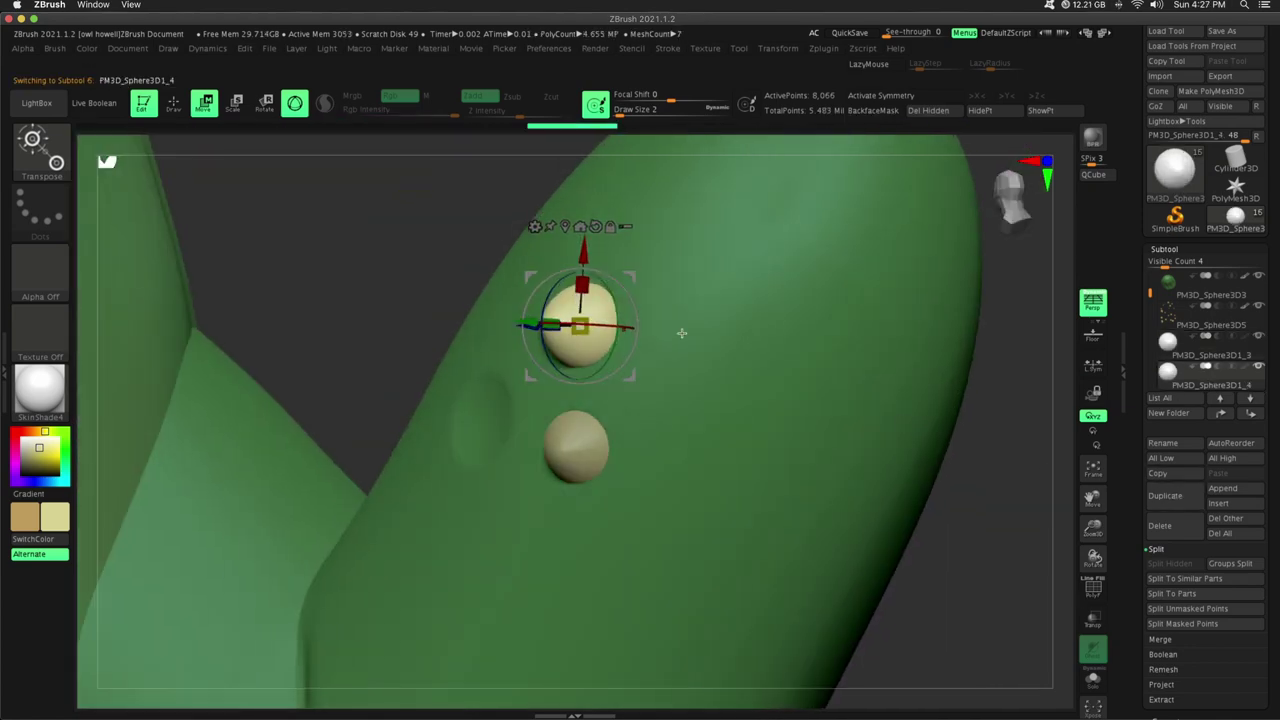
# Duplicate the spike again, select the copy PM3D_Sphere3D1_7 and place it over the remaining dent on the smaller arm.
pyautogui.moveTo(580, 321); pyautogui.dragTo(581, 321)
pyautogui.moveTo(1030, 550)
pyautogui.mouseDown()
pyautogui.moveTo(983, 549)
pyautogui.moveTo(1049, 546)
pyautogui.moveTo(1032, 546)
pyautogui.mouseUp()
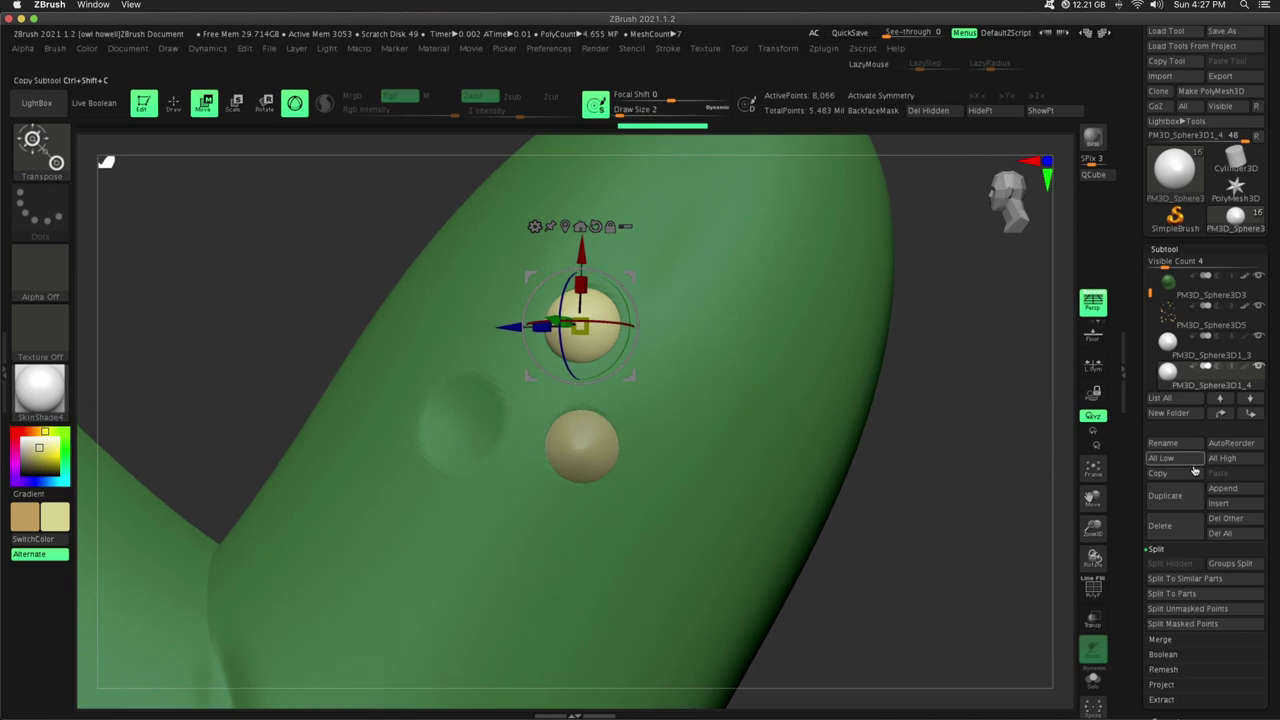
pyautogui.click(1182, 496)
pyautogui.click(1205, 377)
pyautogui.moveTo(631, 275); pyautogui.dragTo(516, 375)
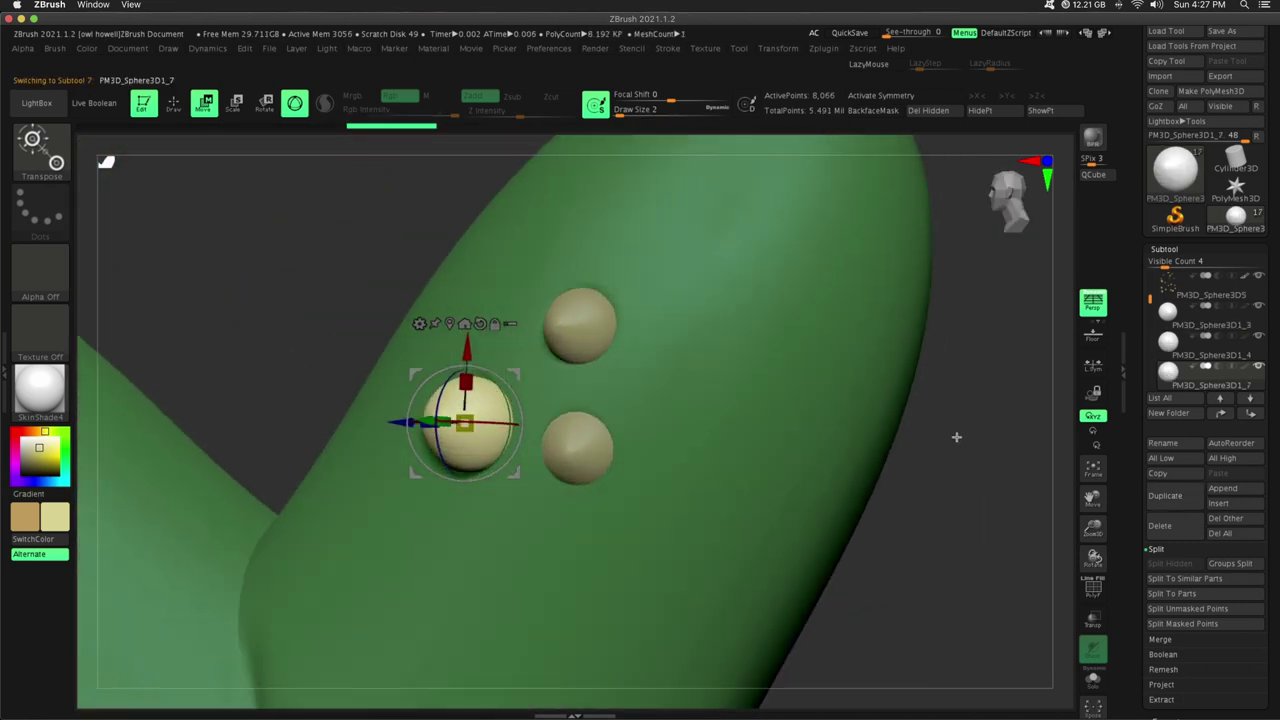
# Fill each of the three new spikes on the smaller arm with the tan colour R 192, G 157, B 91.
pyautogui.click(180, 102)
pyautogui.click(33, 538)
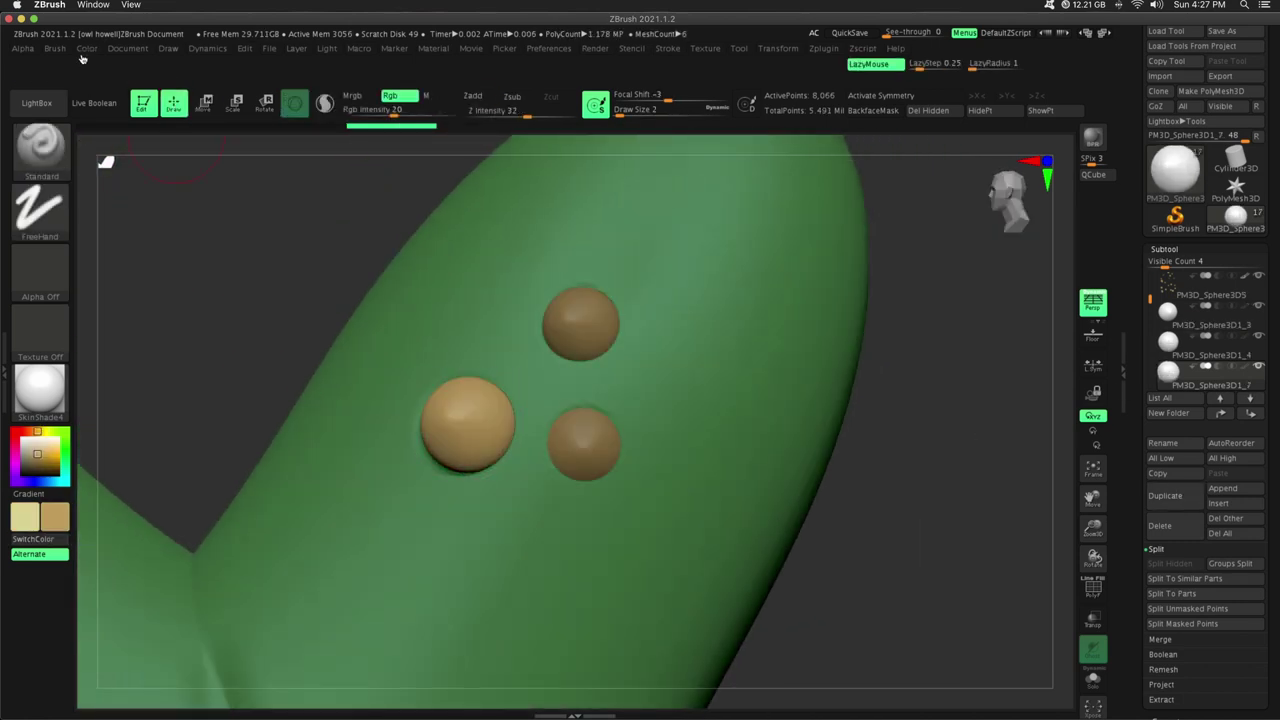
pyautogui.click(87, 48)
pyautogui.click(115, 316)
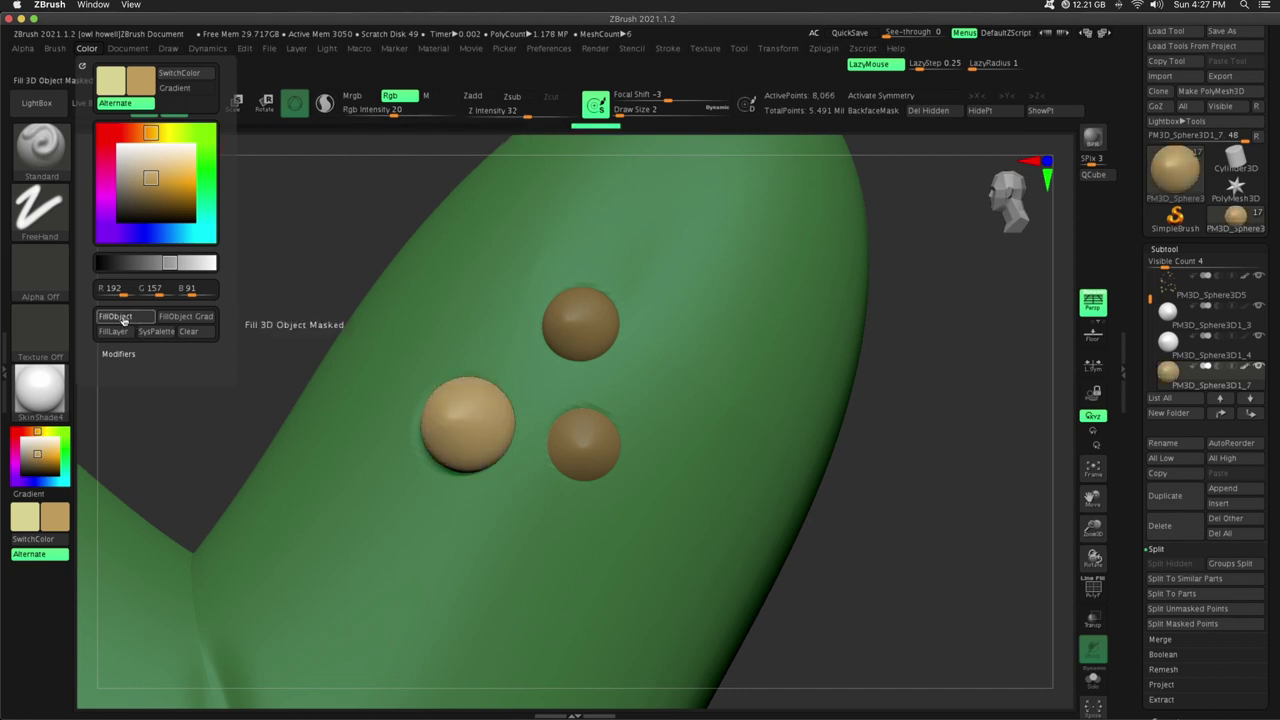
pyautogui.click(87, 50)
pyautogui.click(115, 316)
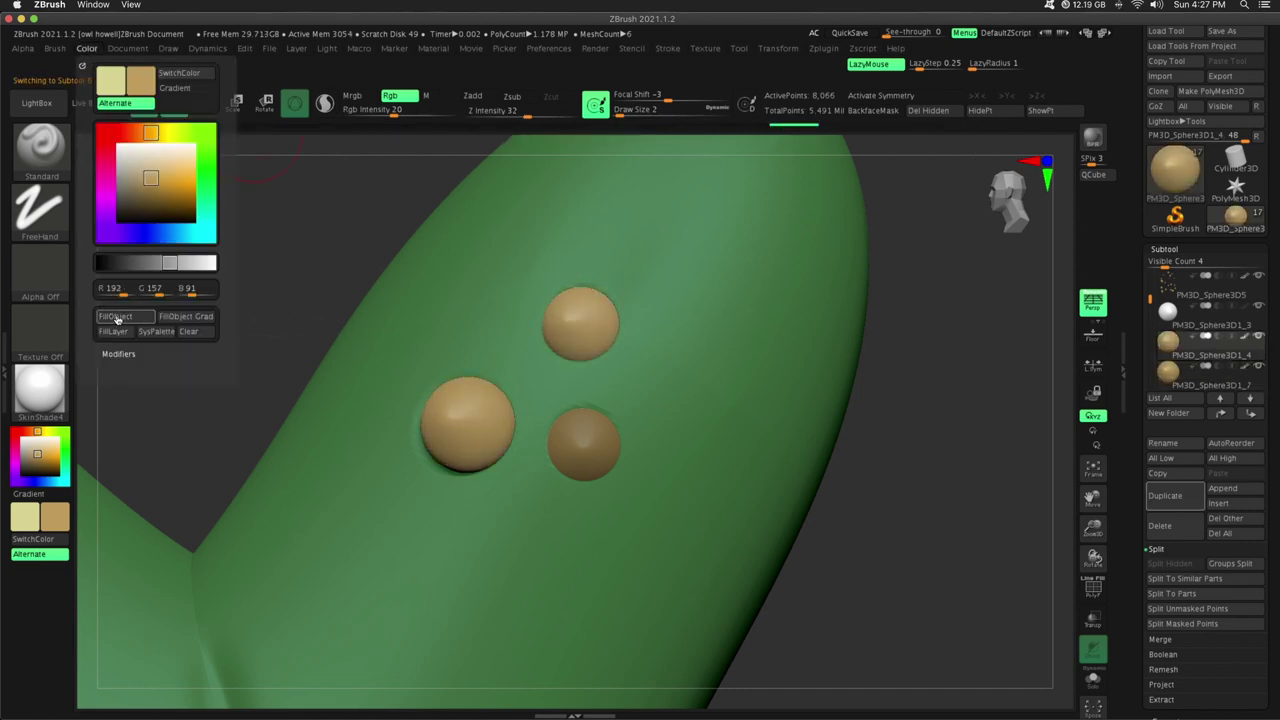
pyautogui.keyDown('alt'); pyautogui.click(586, 434); pyautogui.keyUp('alt')
pyautogui.click(87, 50)
pyautogui.click(122, 318)
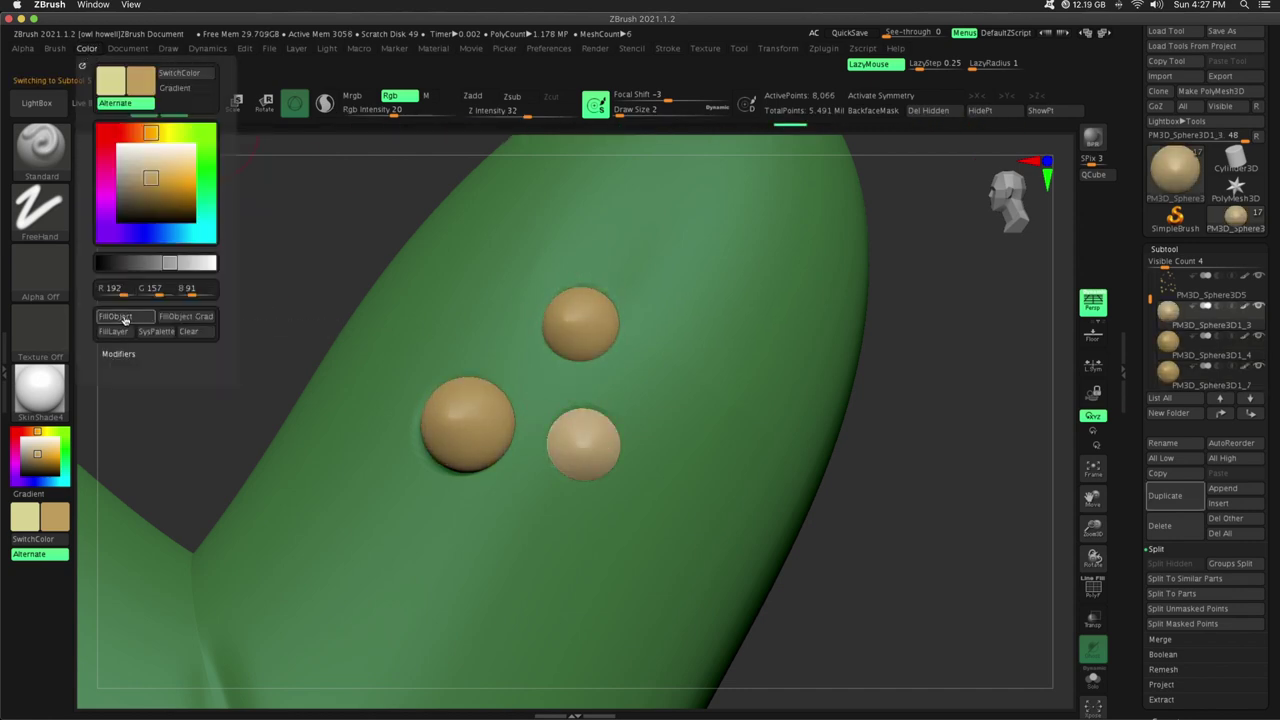
# Paint pale yellow tips on the three tan spikes of the smaller arm.
pyautogui.click(38, 539)
pyautogui.moveTo(584, 438)
pyautogui.mouseDown()
pyautogui.moveTo(592, 446)
pyautogui.moveTo(570, 450)
pyautogui.mouseUp()
pyautogui.keyDown('alt'); pyautogui.click(570, 330); pyautogui.keyUp('alt')
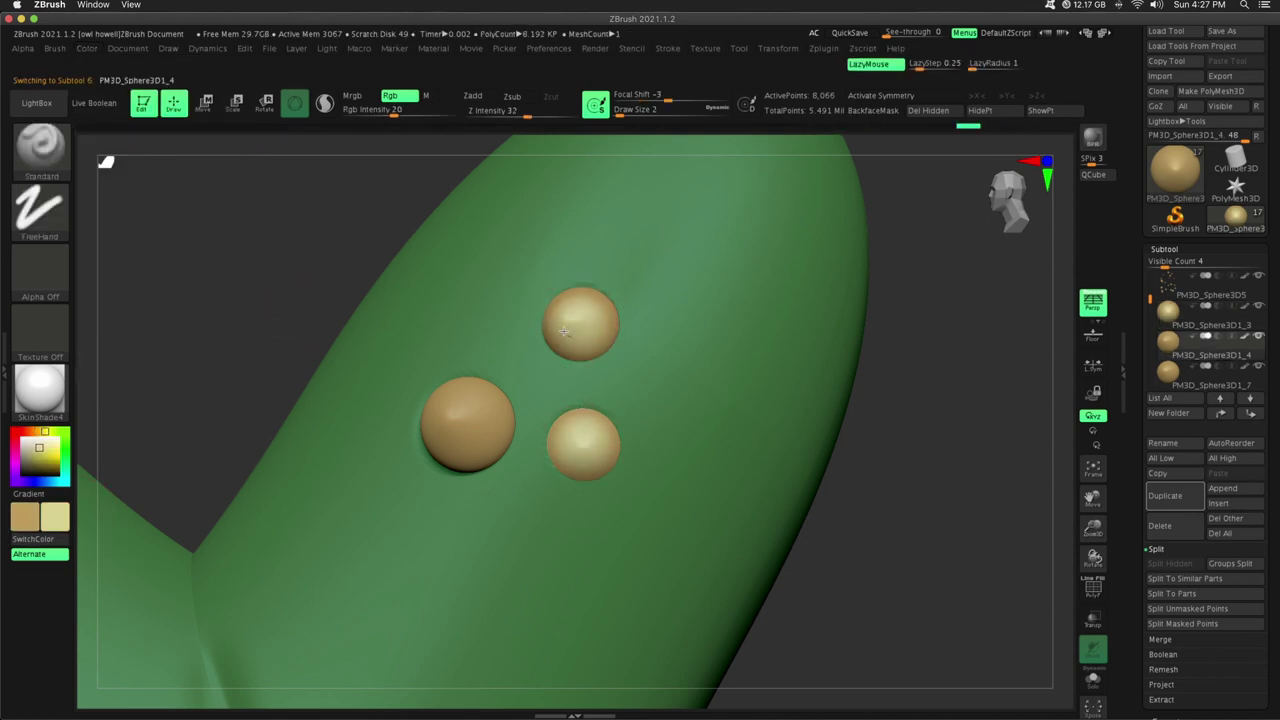
pyautogui.keyDown('alt'); pyautogui.click(451, 419); pyautogui.keyUp('alt')
pyautogui.moveTo(880, 430); pyautogui.dragTo(674, 507)
pyautogui.press('f')
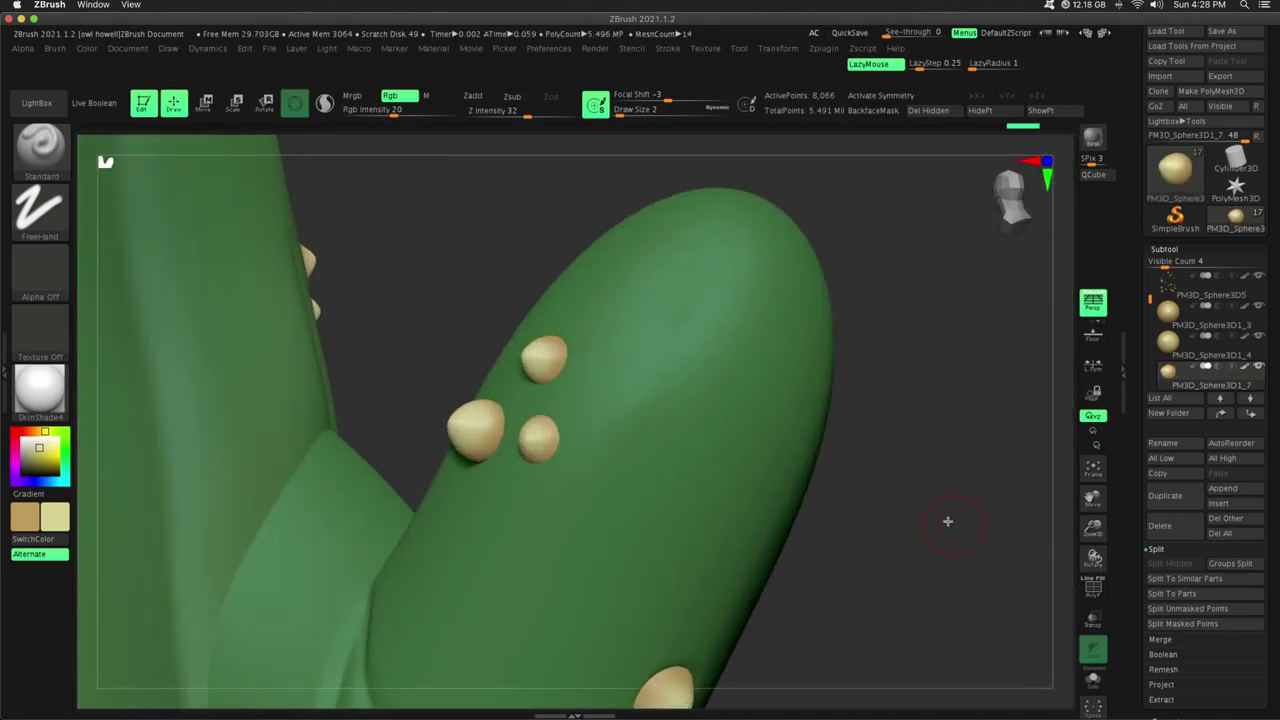
# Reposition the new spikes against the smaller arm so they sit in the surface, and return to Draw mode.
pyautogui.press('w')
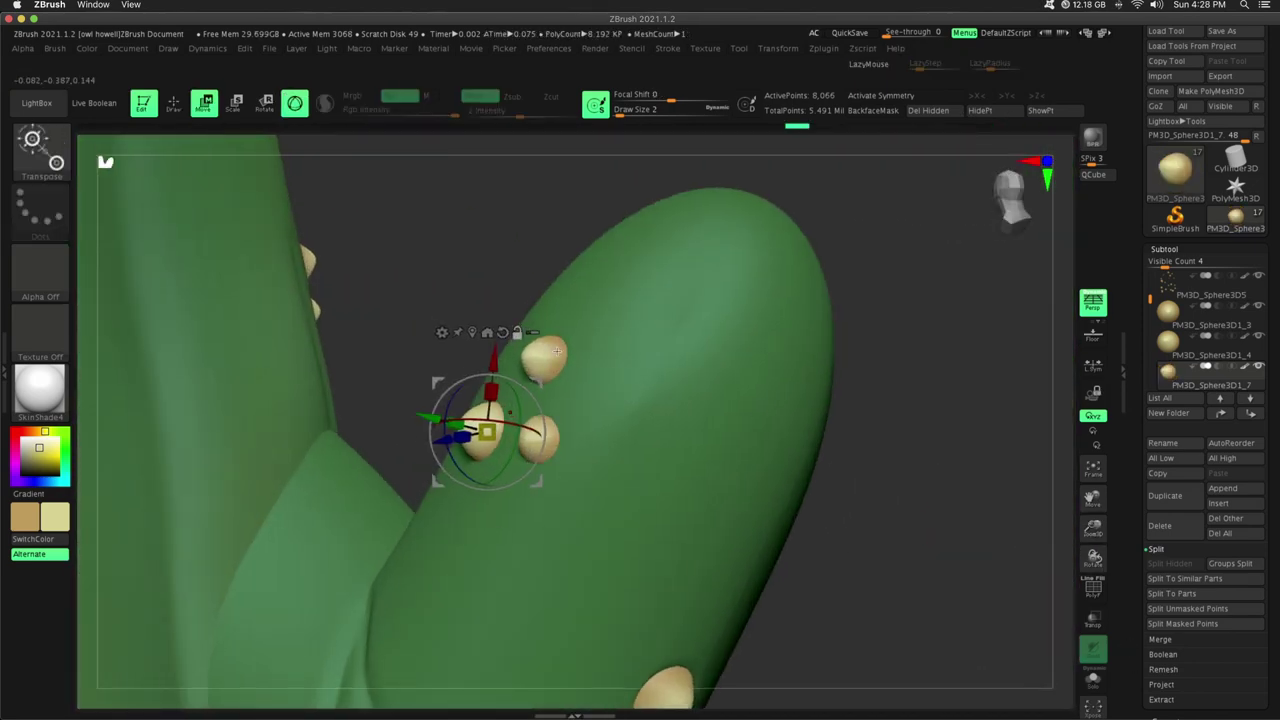
pyautogui.click(525, 343)
pyautogui.keyDown('alt'); pyautogui.click(538, 435); pyautogui.keyUp('alt')
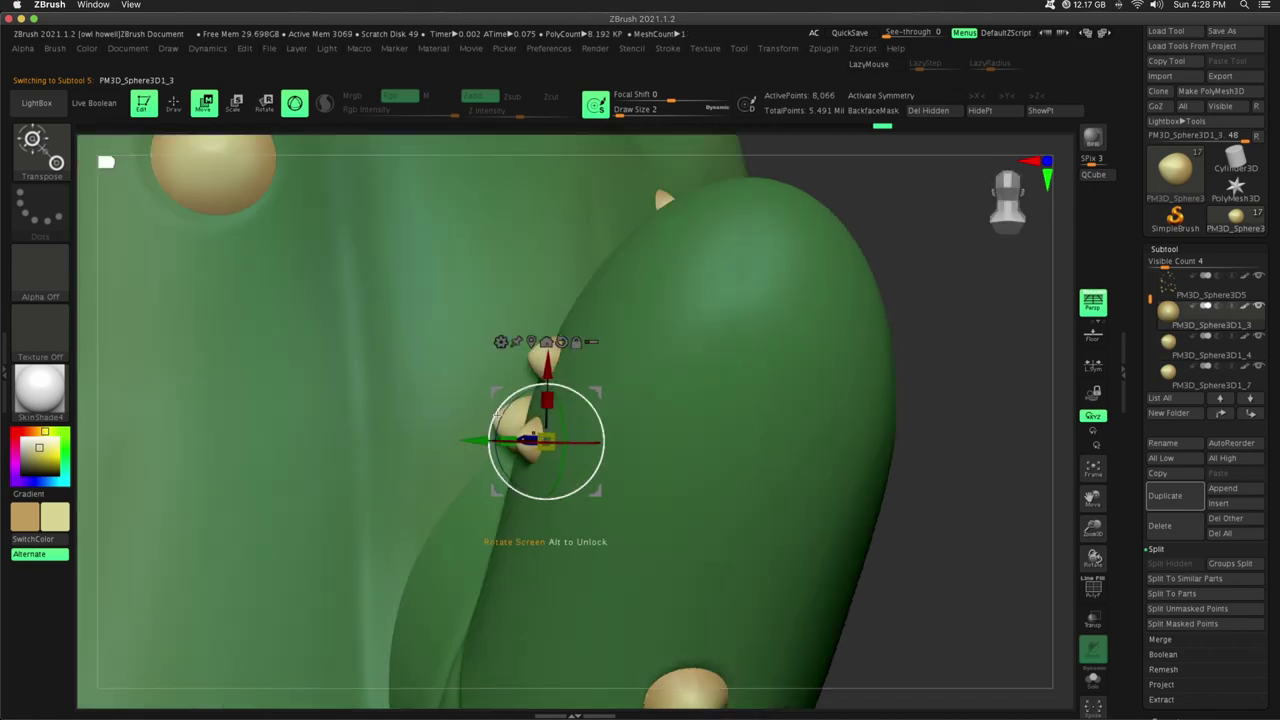
pyautogui.moveTo(1098, 542); pyautogui.dragTo(1096, 470)
pyautogui.moveTo(950, 480); pyautogui.dragTo(520, 490)
pyautogui.click(177, 105)
pyautogui.moveTo(1093, 530)
pyautogui.mouseDown()
pyautogui.moveTo(1092, 591)
pyautogui.moveTo(1090, 505)
pyautogui.mouseUp()
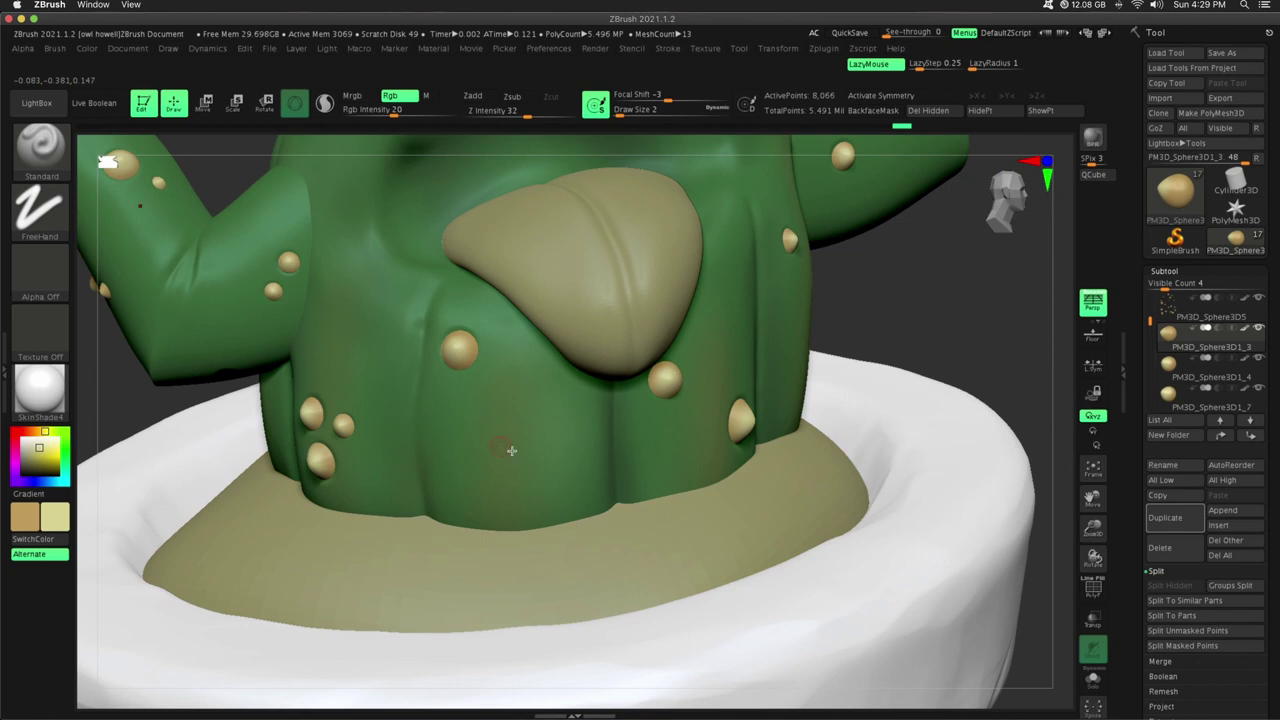
# Isolate the cactus body PM3D_Sphere3D3 and set up a near-black paint colour with draw size 4.
pyautogui.press('Up')
pyautogui.click(14, 462)
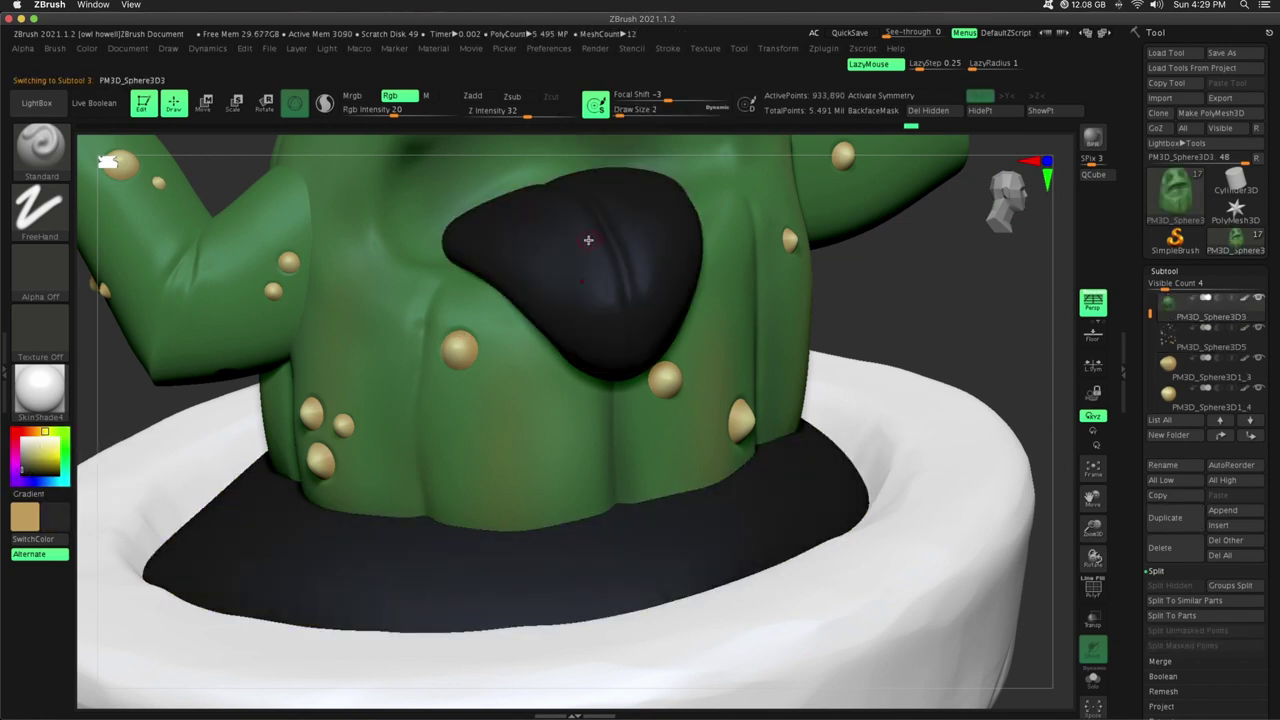
pyautogui.press('ctrl')
pyautogui.click(621, 112)
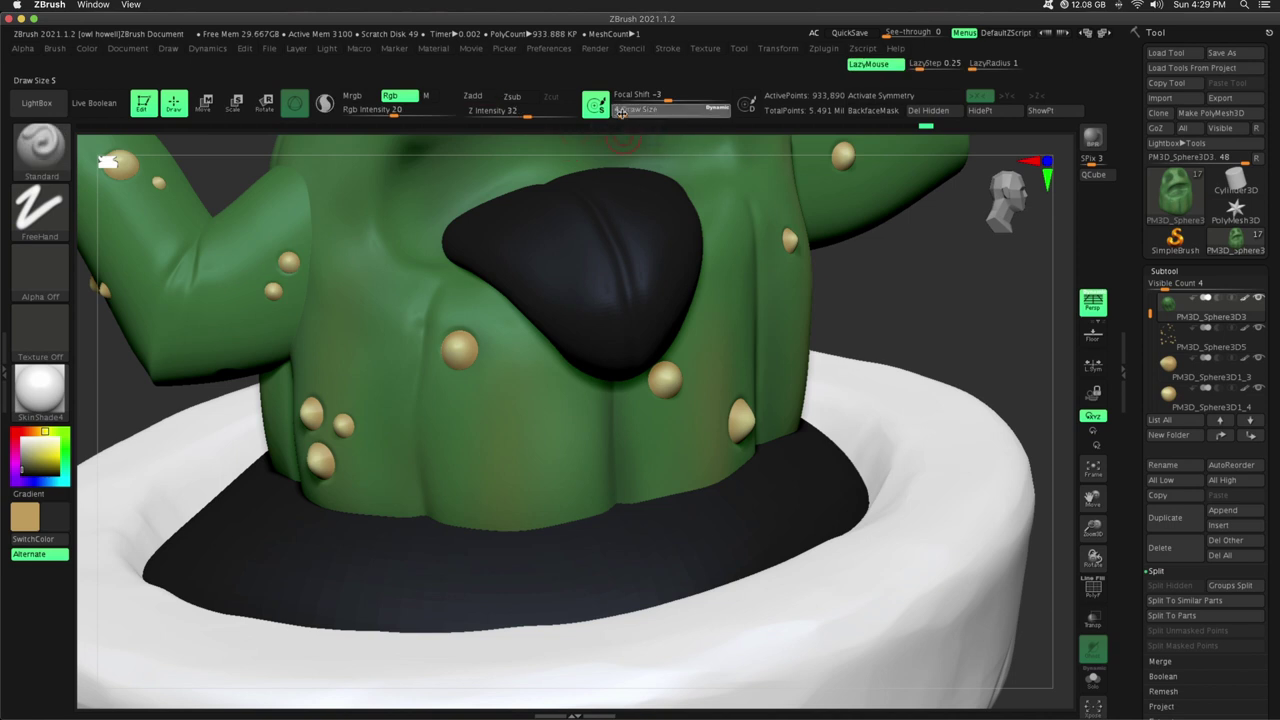
pyautogui.moveTo(508, 331); pyautogui.dragTo(435, 336, button='right')
pyautogui.click(1097, 681)
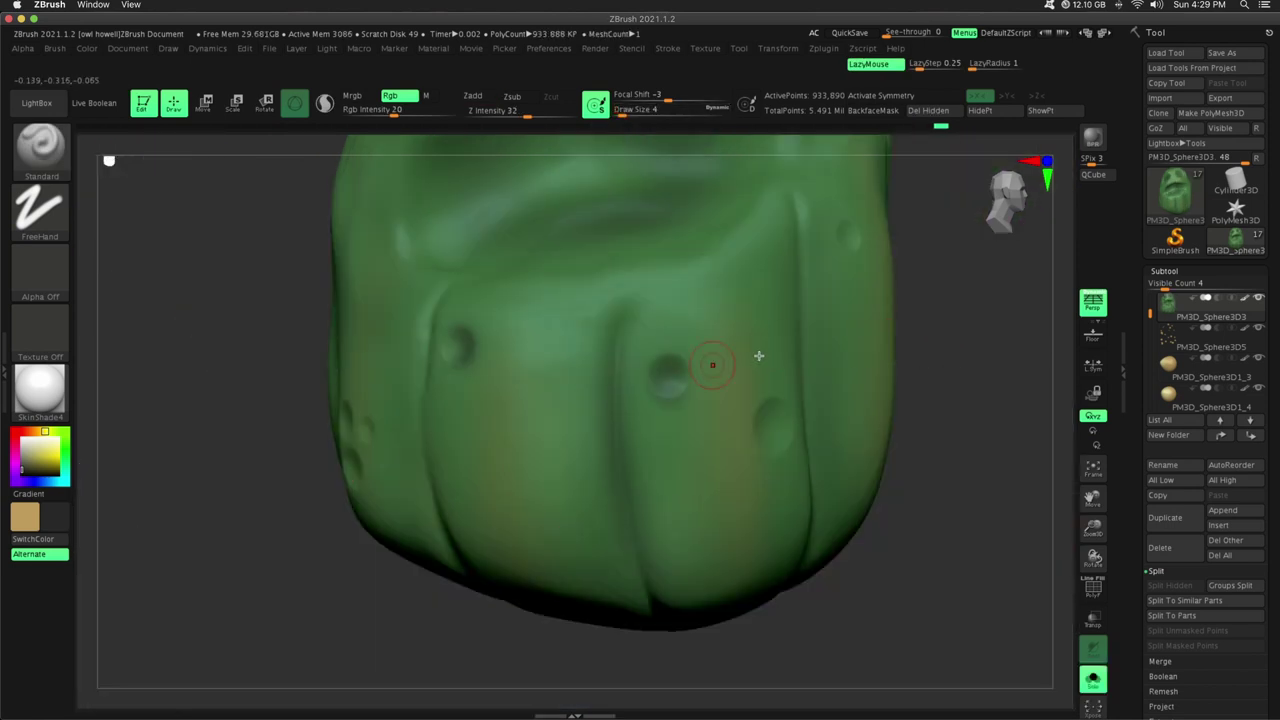
# Darken the dents around the lower body with near-black paint at Rgb Intensity 12.
pyautogui.moveTo(757, 357); pyautogui.dragTo(808, 408, button='right')
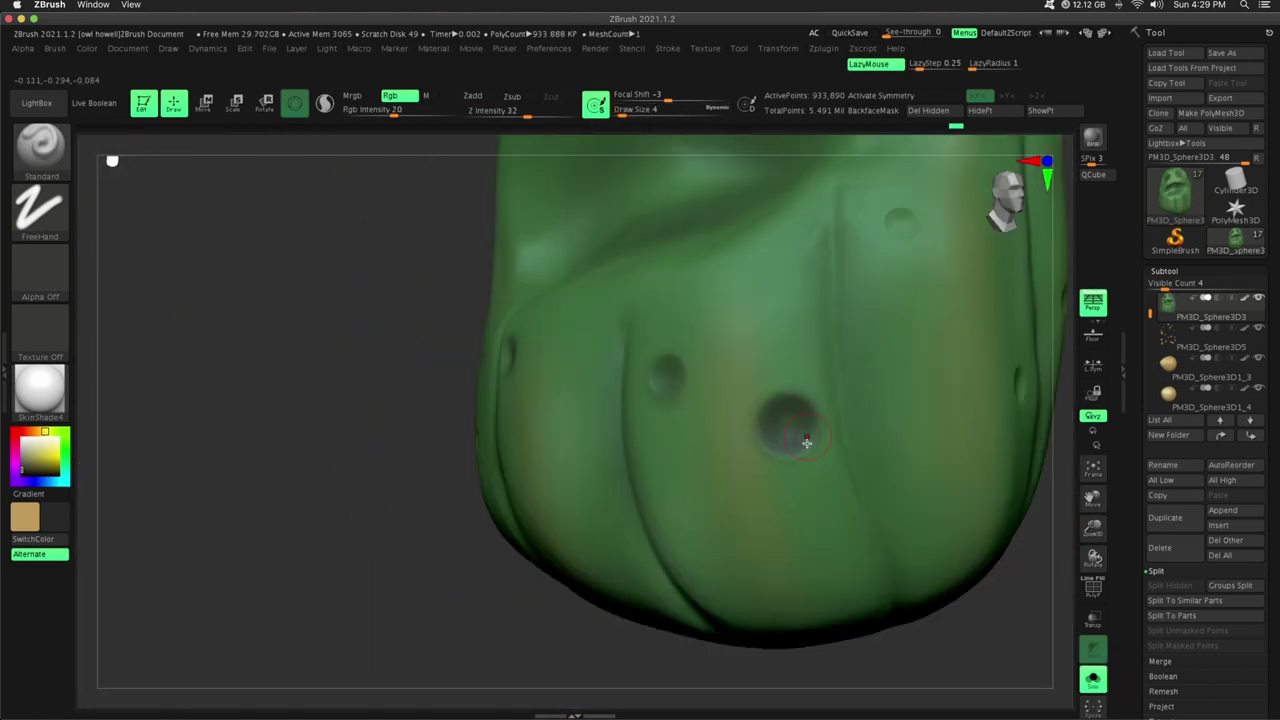
pyautogui.click(382, 112)
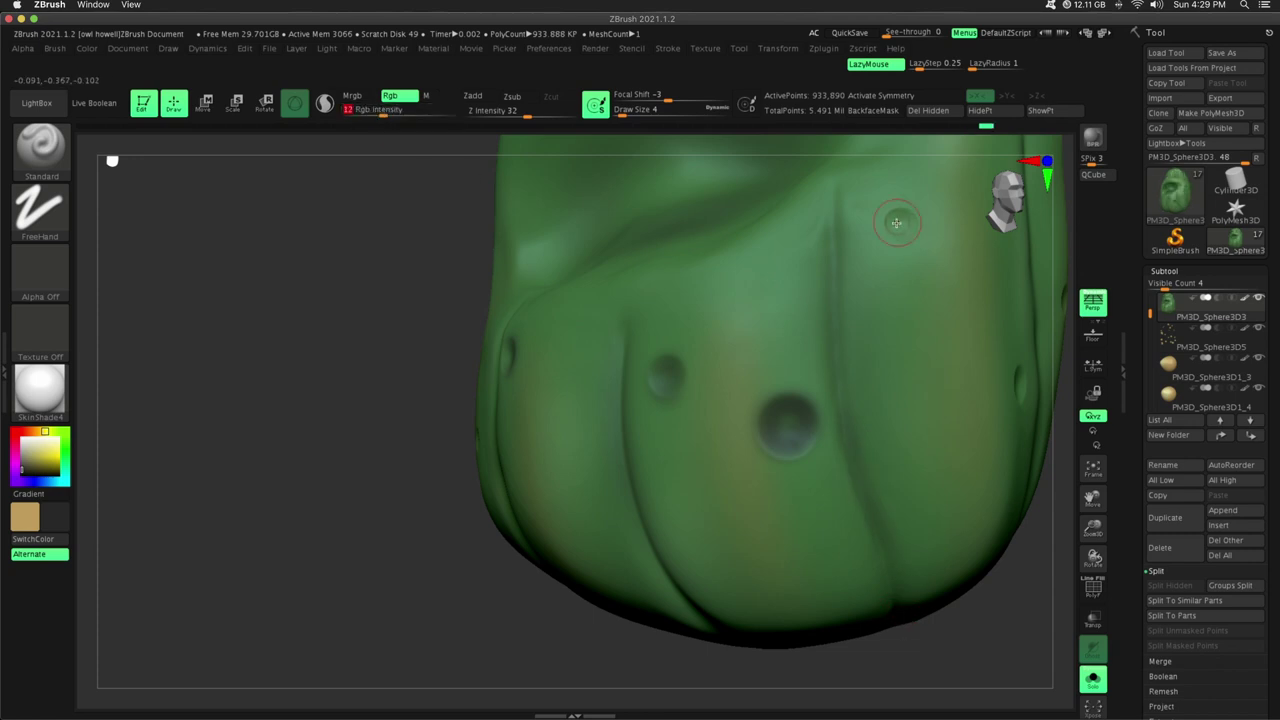
pyautogui.moveTo(901, 237); pyautogui.dragTo(672, 358, button='right')
pyautogui.moveTo(717, 661); pyautogui.dragTo(1042, 506, button='right')
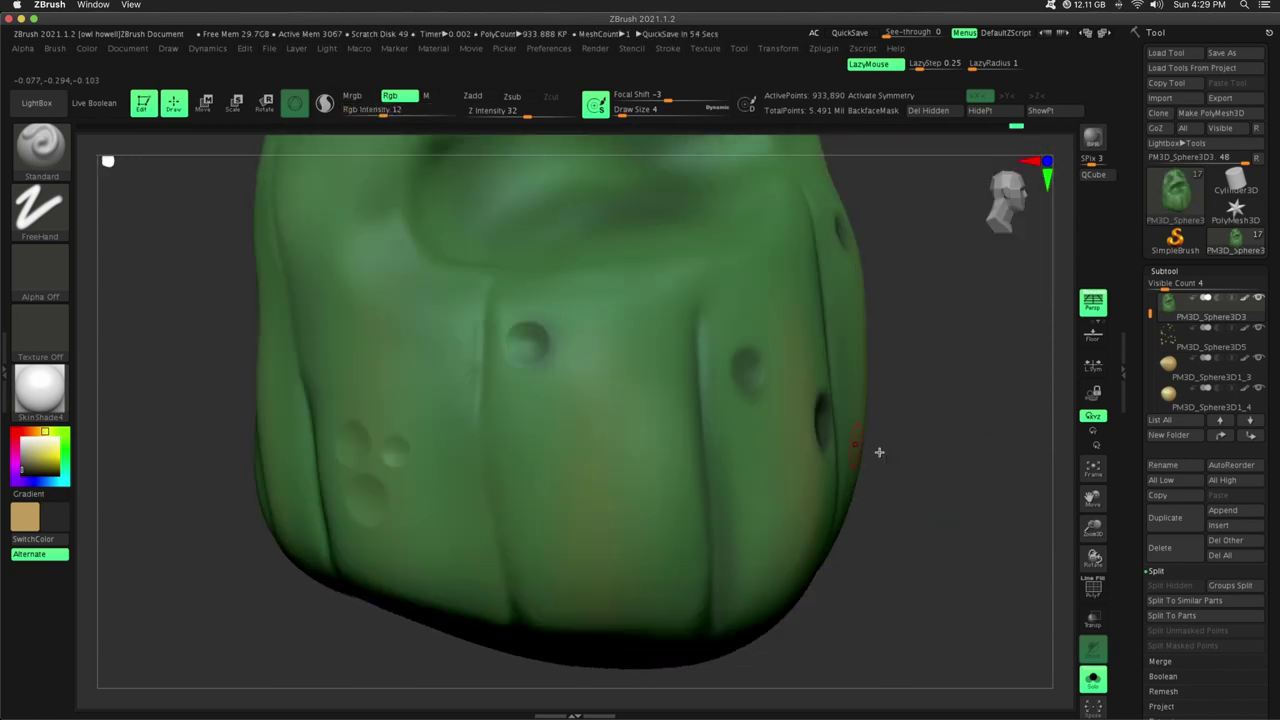
pyautogui.moveTo(518, 350); pyautogui.dragTo(480, 518, button='right')
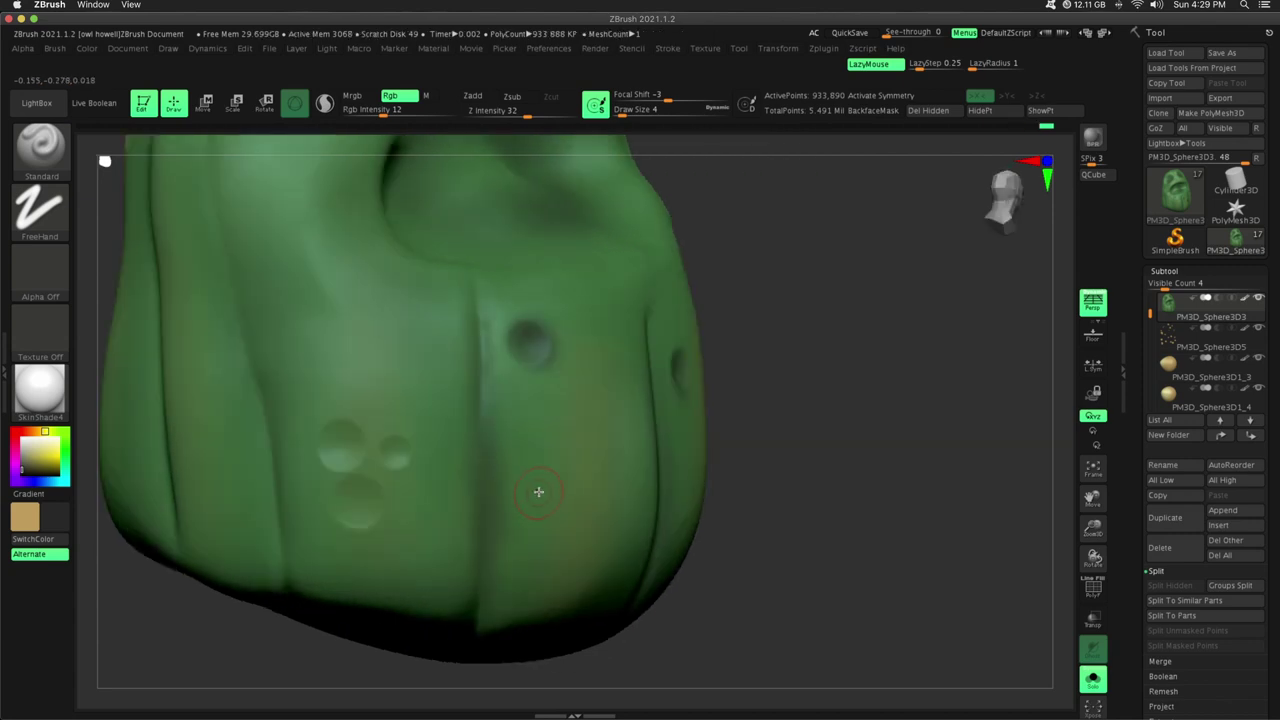
pyautogui.press('shift')
pyautogui.moveTo(843, 532); pyautogui.dragTo(350, 442)
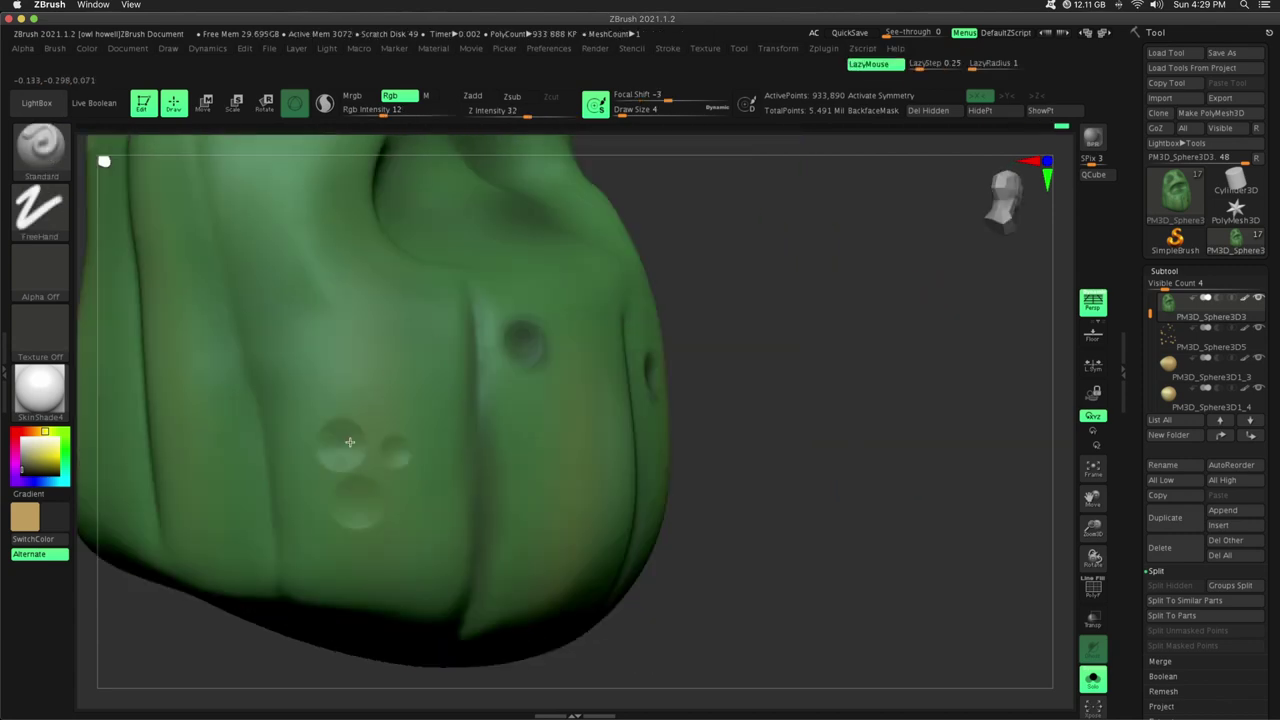
# Darken the two larger dents behind the eye socket and the three small dents beneath it.
pyautogui.moveTo(1098, 532); pyautogui.dragTo(1117, 526)
pyautogui.moveTo(1000, 520); pyautogui.dragTo(945, 516)
pyautogui.moveTo(1098, 530)
pyautogui.mouseDown()
pyautogui.moveTo(1113, 553)
pyautogui.moveTo(1098, 530)
pyautogui.mouseUp()
pyautogui.moveTo(1000, 540); pyautogui.dragTo(962, 492)
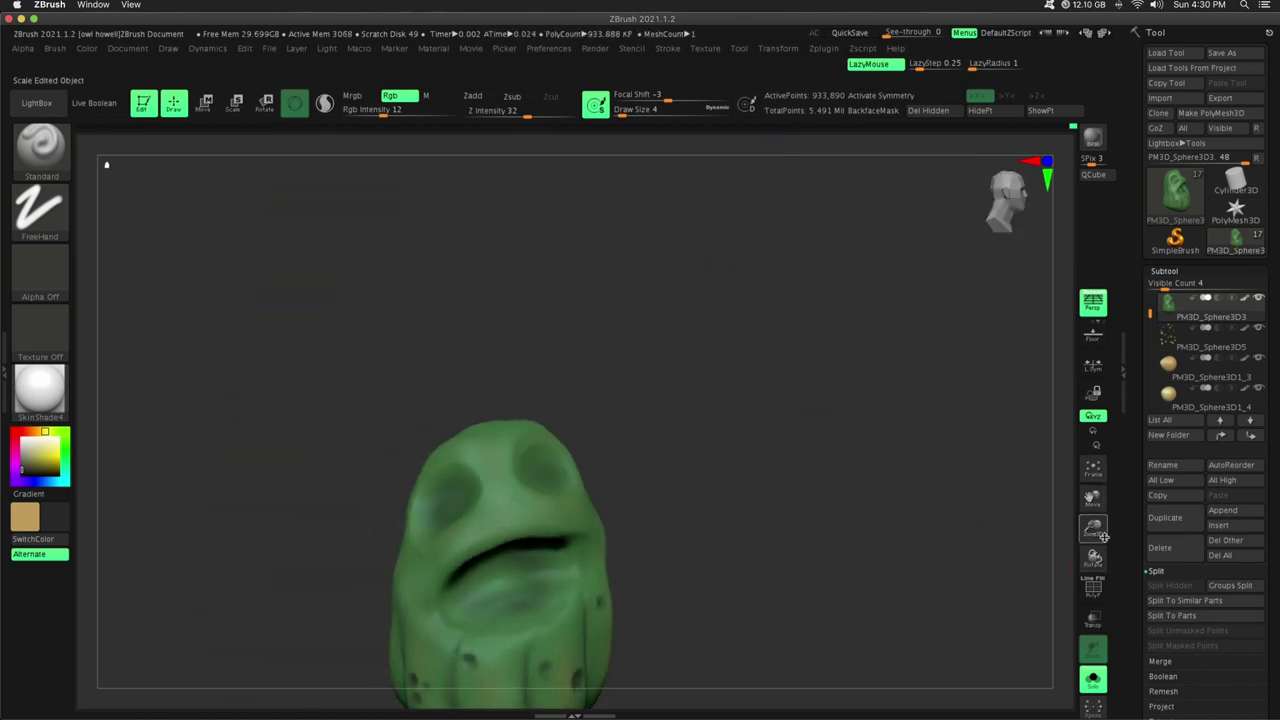
pyautogui.moveTo(1099, 533); pyautogui.dragTo(1108, 556)
pyautogui.moveTo(1090, 499); pyautogui.dragTo(1112, 508)
pyautogui.moveTo(307, 461); pyautogui.dragTo(564, 503)
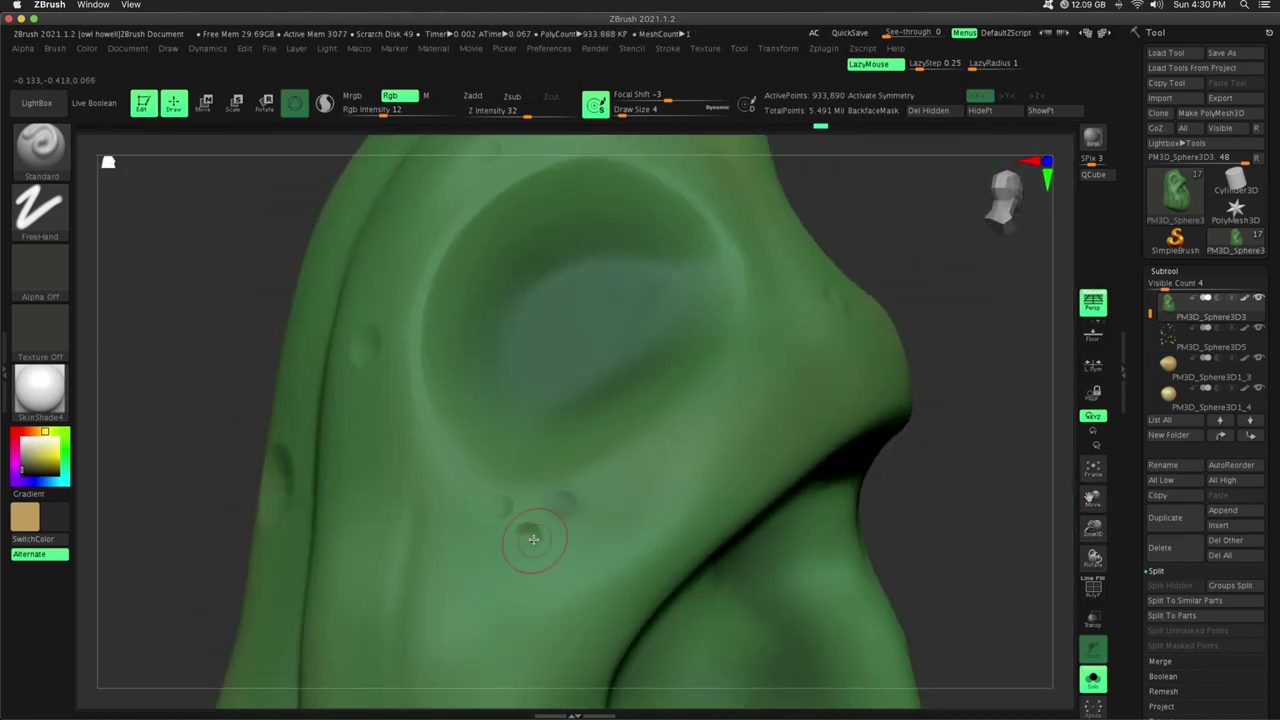
pyautogui.moveTo(960, 470); pyautogui.dragTo(840, 460)
pyautogui.moveTo(325, 332); pyautogui.dragTo(343, 352)
pyautogui.moveTo(150, 506)
pyautogui.mouseDown()
pyautogui.moveTo(160, 458)
pyautogui.moveTo(180, 482)
pyautogui.mouseUp()
pyautogui.moveTo(623, 110); pyautogui.dragTo(614, 110)
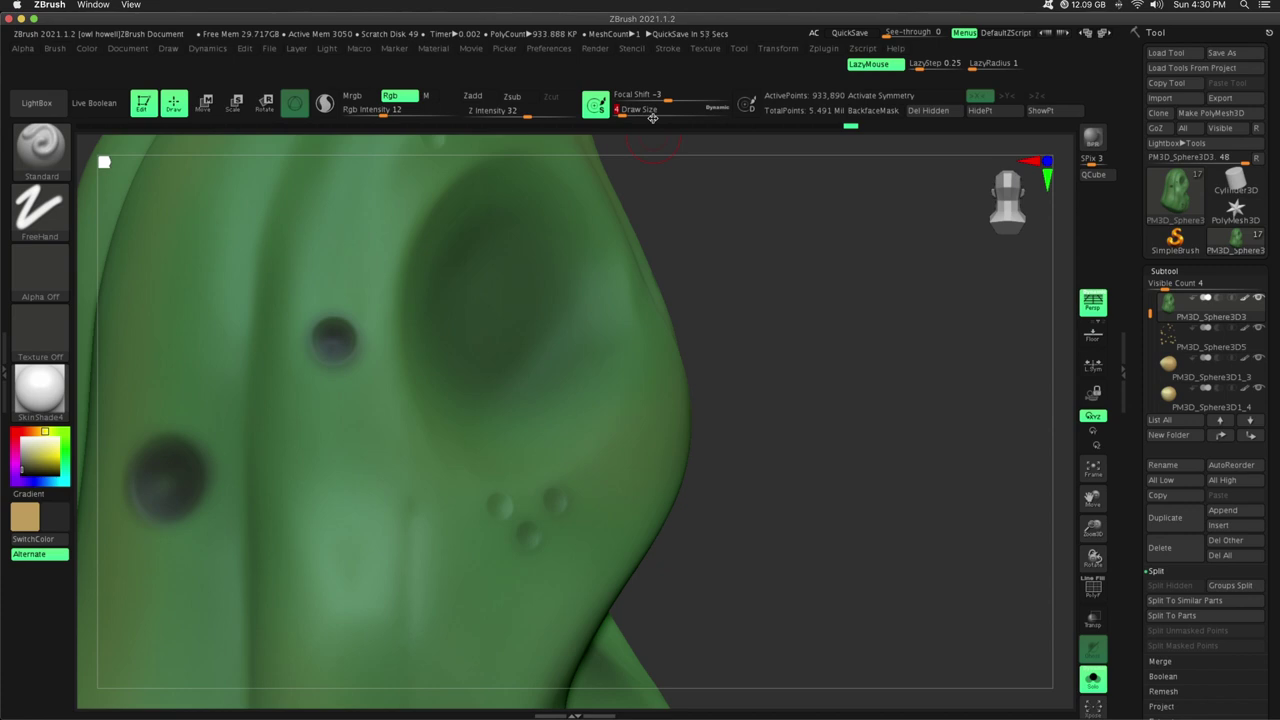
pyautogui.moveTo(771, 471); pyautogui.dragTo(551, 507)
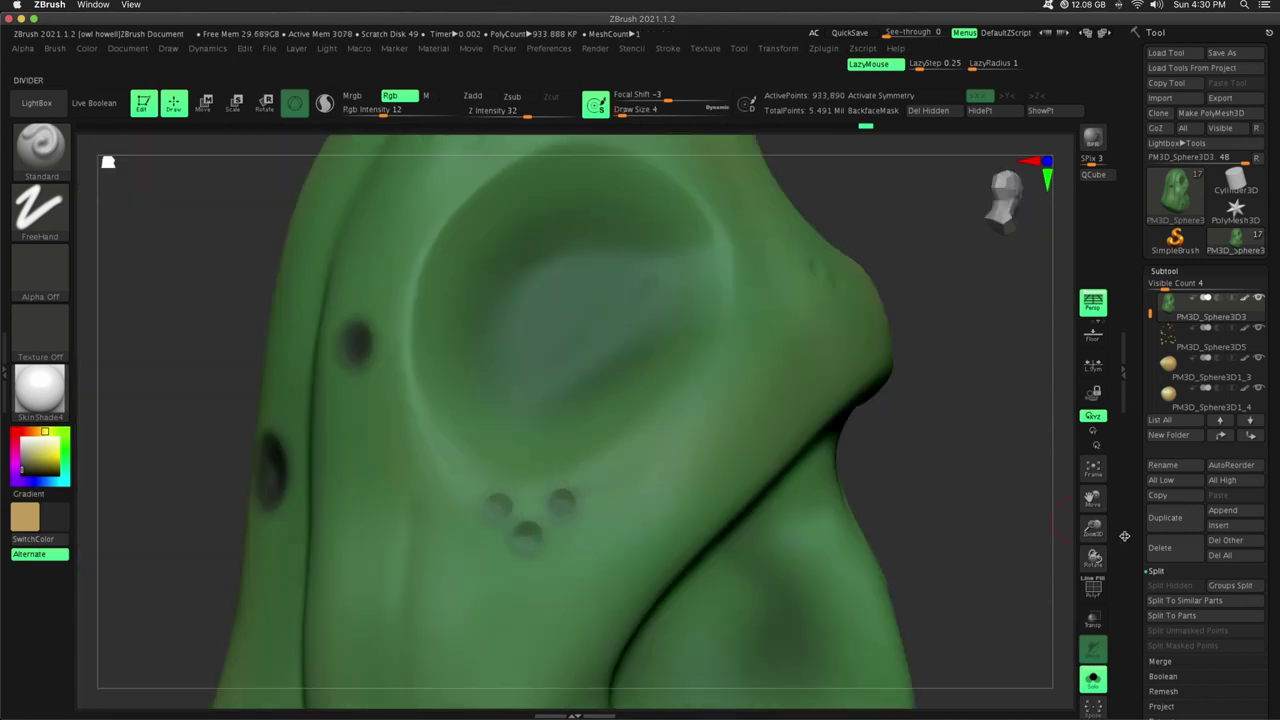
# Darken the three small dents under the opposite eye socket and the pair of dents on the muzzle.
pyautogui.moveTo(1093, 528); pyautogui.dragTo(1093, 470)
pyautogui.moveTo(1040, 530); pyautogui.dragTo(954, 543)
pyautogui.moveTo(1093, 528); pyautogui.dragTo(1093, 600)
pyautogui.moveTo(1003, 311); pyautogui.dragTo(925, 325)
pyautogui.click(841, 480)
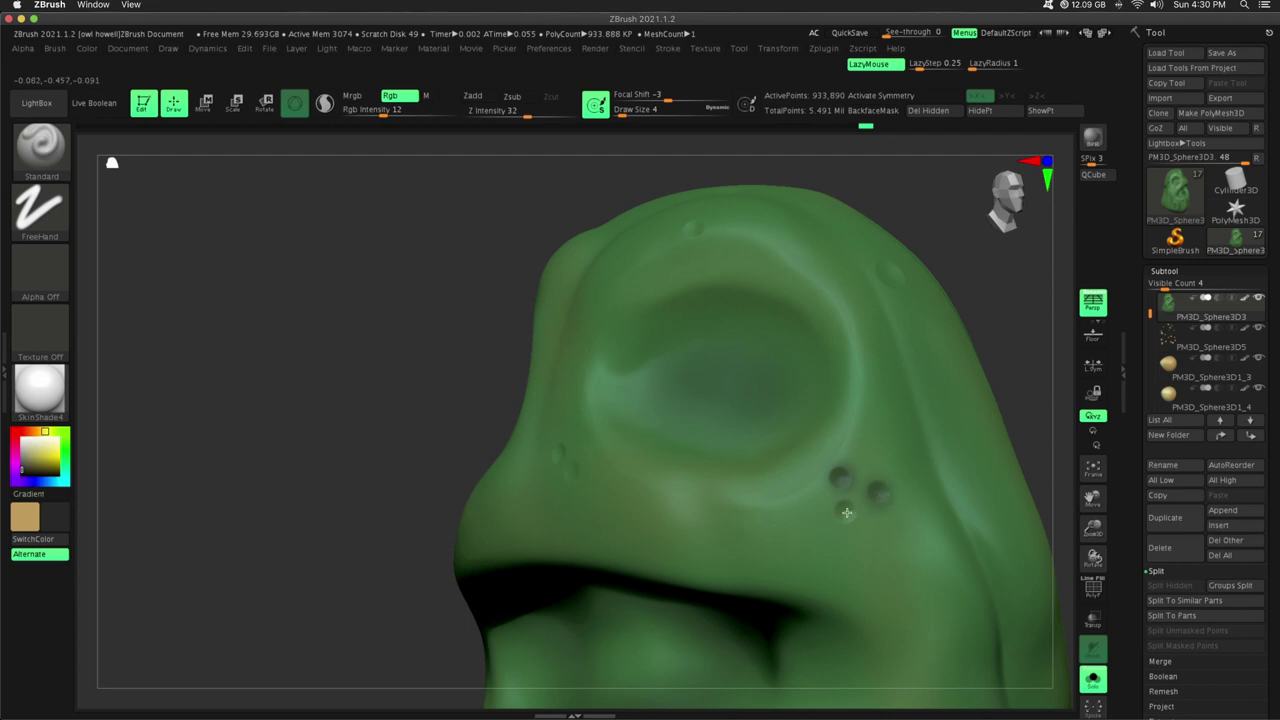
pyautogui.moveTo(846, 512)
pyautogui.mouseDown()
pyautogui.moveTo(343, 406)
pyautogui.moveTo(570, 472)
pyautogui.mouseUp()
# Darken the dents above the eye socket and on the crown of the cactus head.
pyautogui.moveTo(575, 410); pyautogui.dragTo(693, 204)
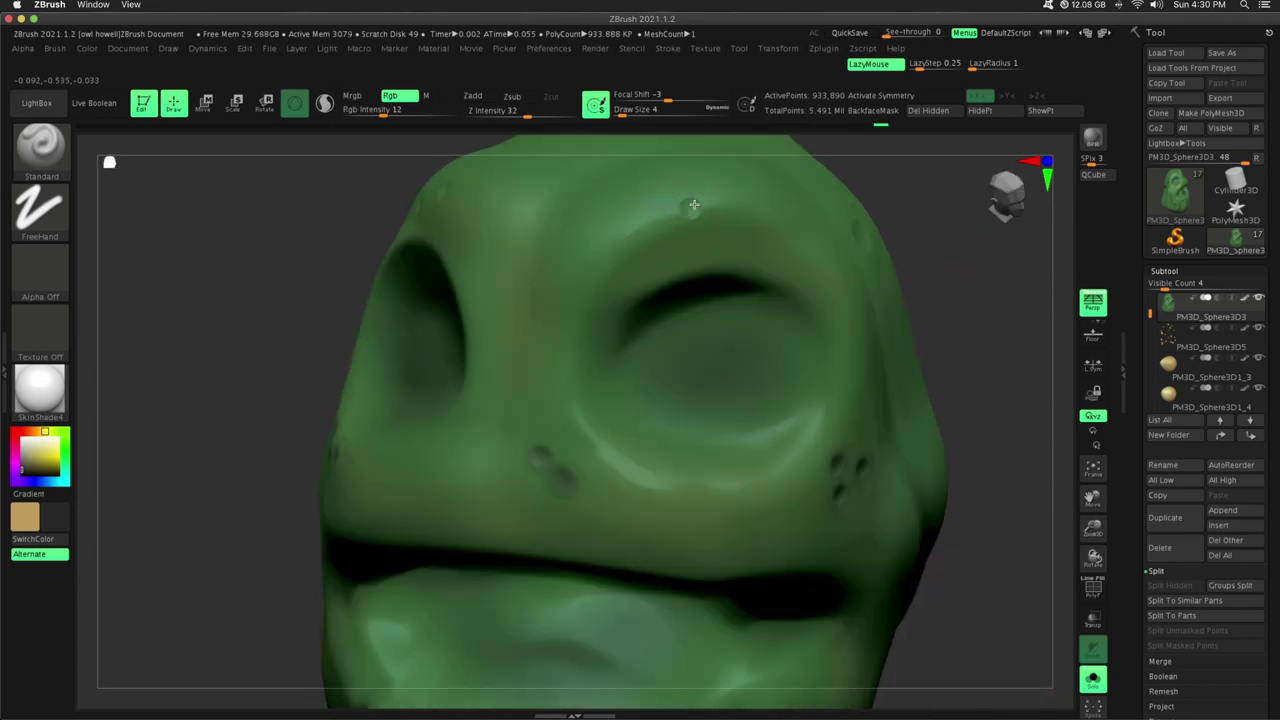
pyautogui.moveTo(1037, 527); pyautogui.dragTo(647, 367)
pyautogui.moveTo(990, 472); pyautogui.dragTo(1000, 392)
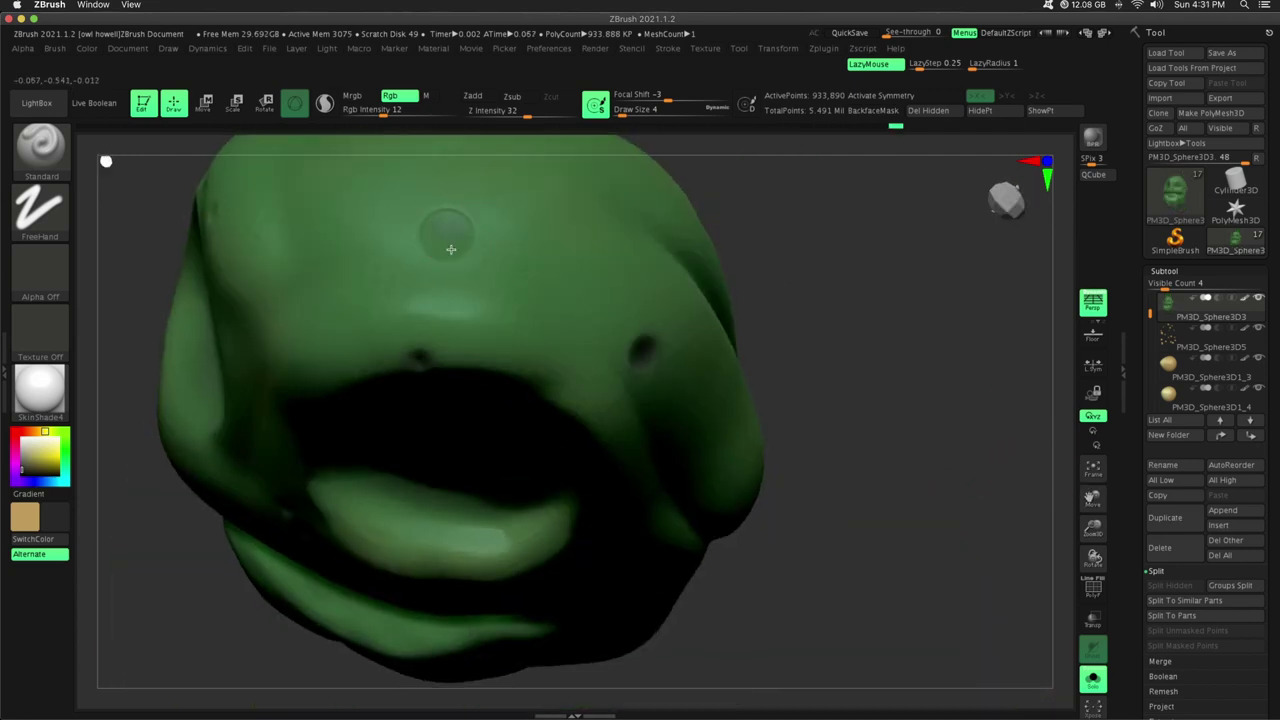
pyautogui.moveTo(1093, 528)
pyautogui.mouseDown()
pyautogui.moveTo(1069, 443)
pyautogui.moveTo(954, 546)
pyautogui.moveTo(1010, 540)
pyautogui.mouseUp()
pyautogui.moveTo(1093, 528); pyautogui.dragTo(1109, 494)
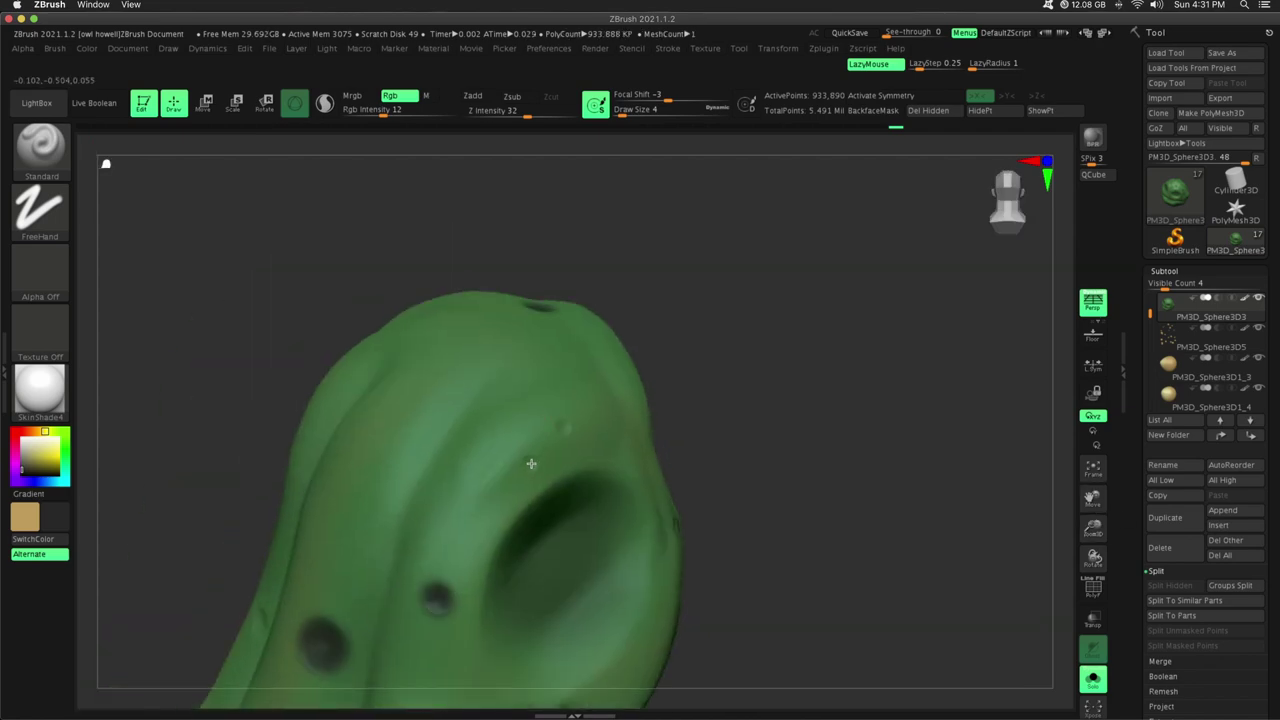